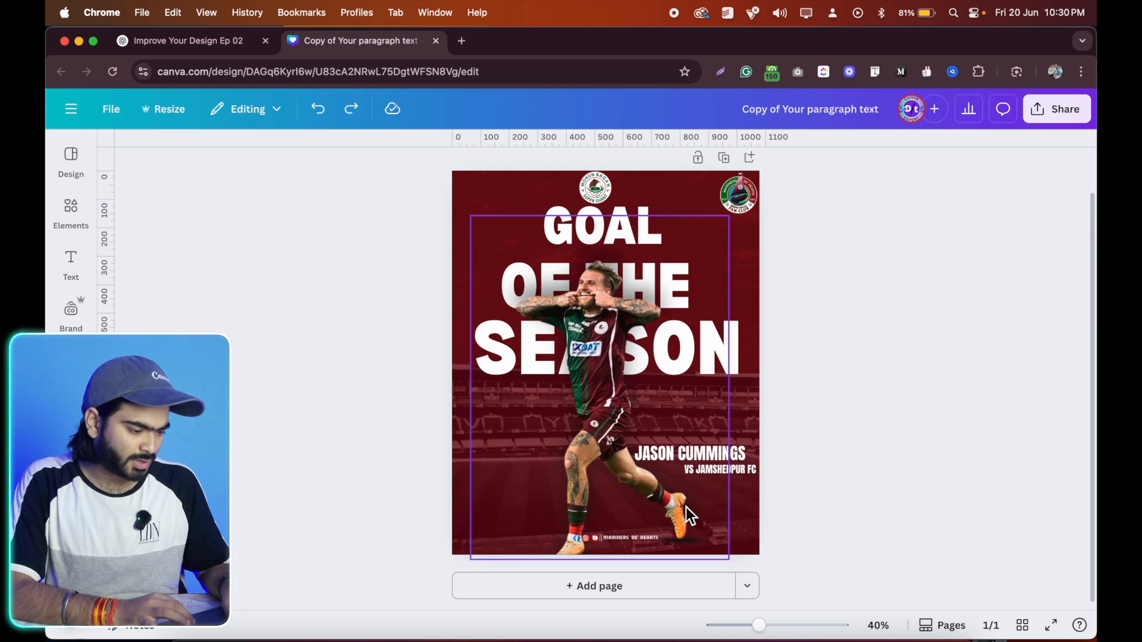
pyautogui.click(718, 473)
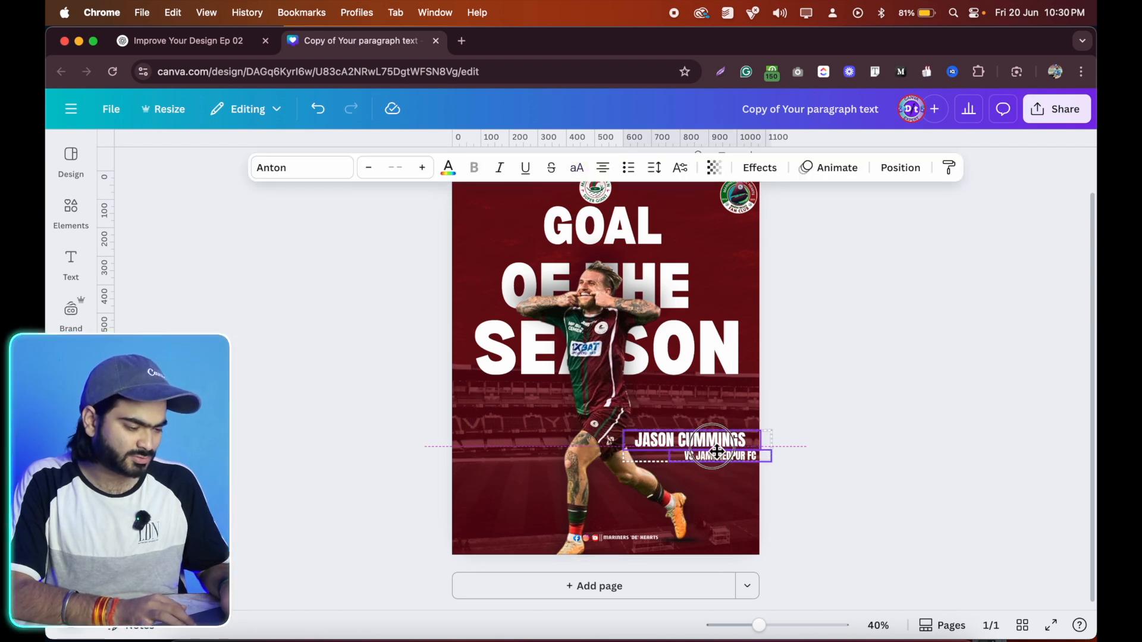
pyautogui.click(902, 433)
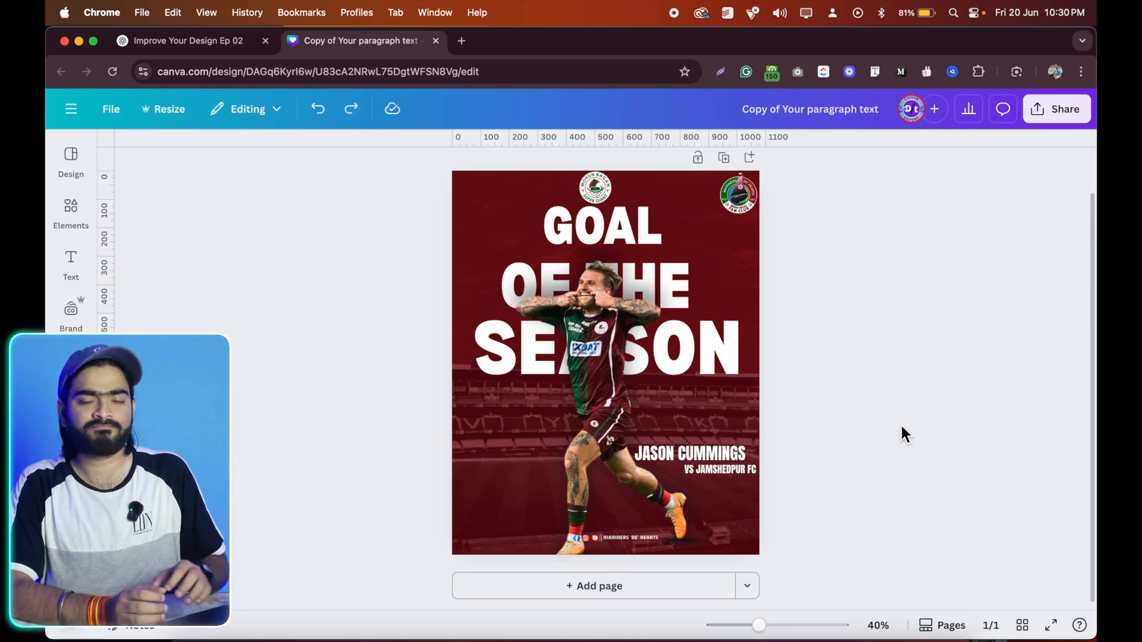
pyautogui.scroll(3, 901, 423)
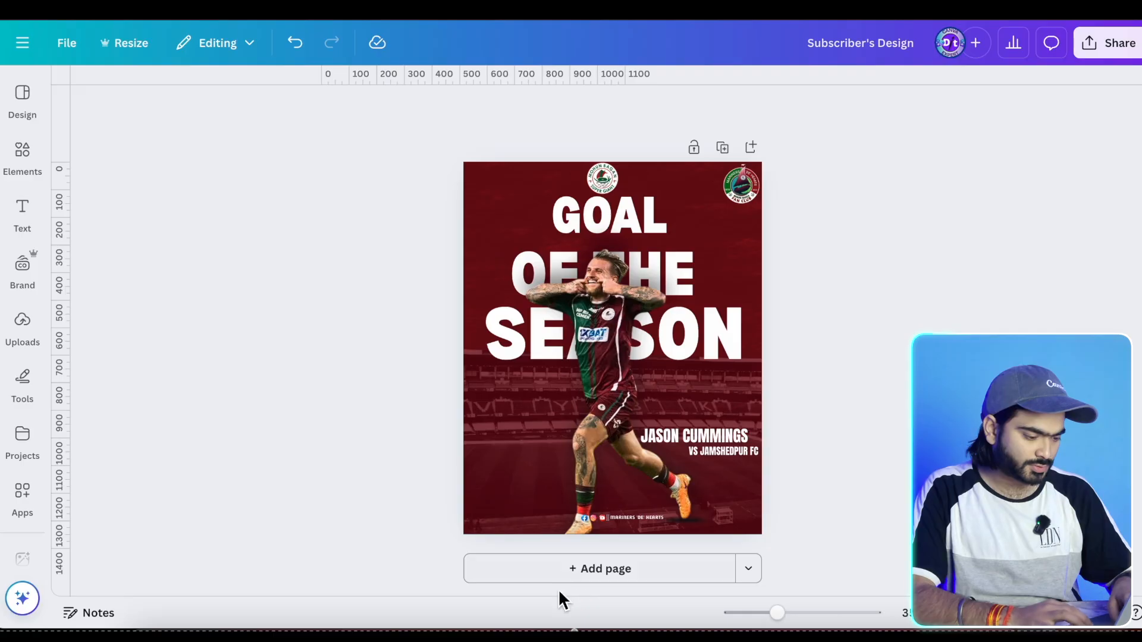
# Add a blank second page below the original poster and make it the active page
pyautogui.click(573, 569)
pyautogui.scroll(5, 776, 474)
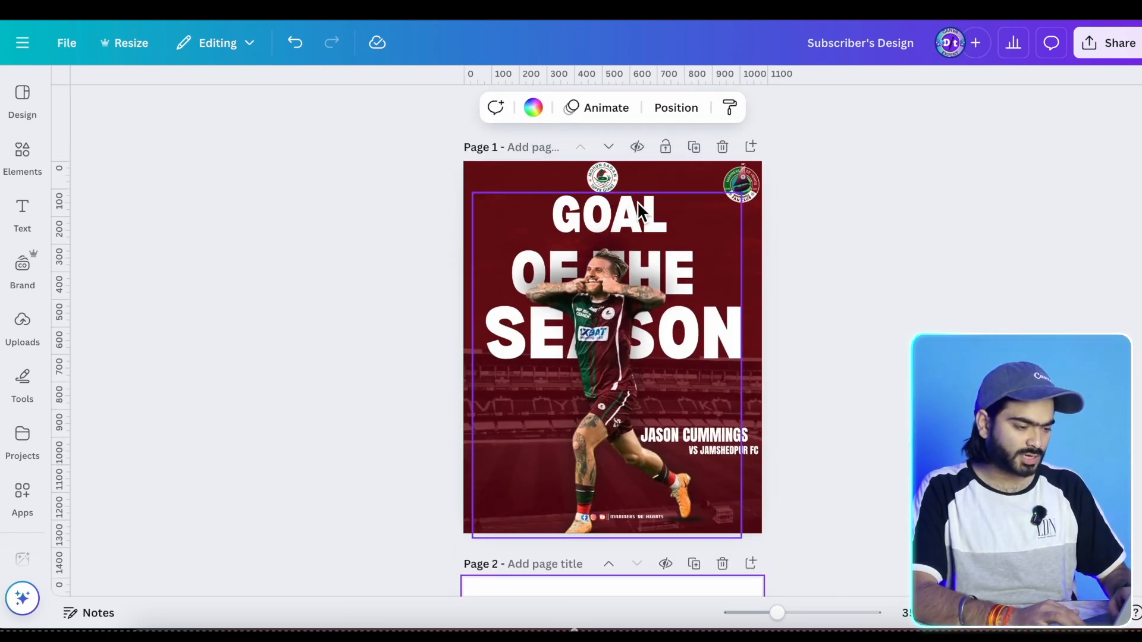
pyautogui.scroll(-2, 545, 368)
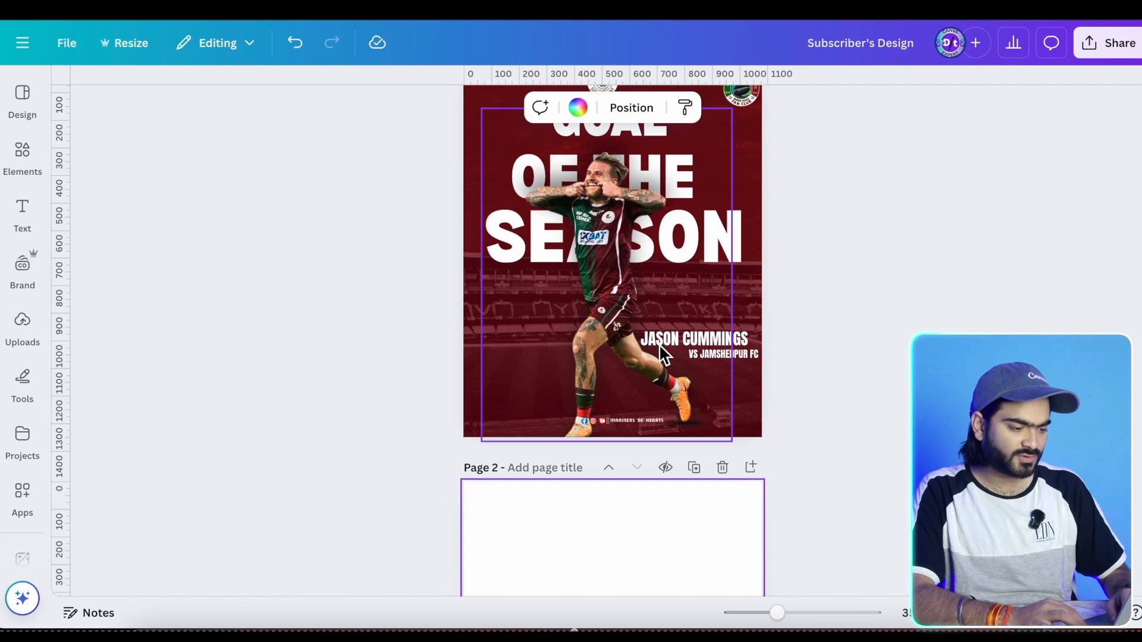
pyautogui.click(741, 340)
pyautogui.click(799, 349)
pyautogui.scroll(2, 798, 348)
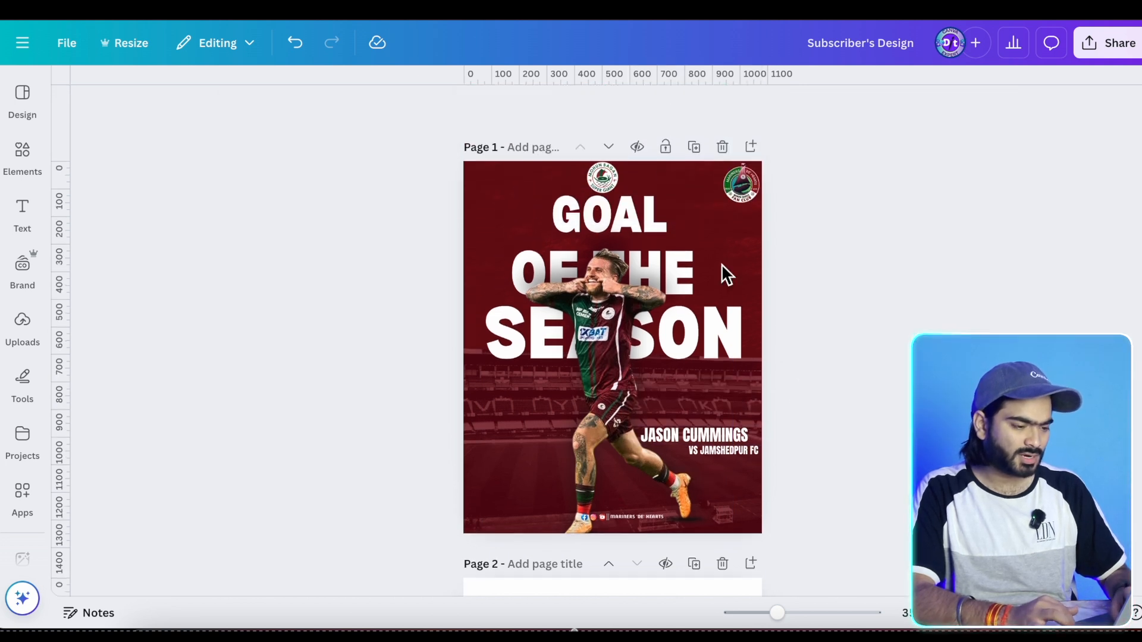
pyautogui.scroll(-2, 568, 390)
pyautogui.click(468, 503)
pyautogui.scroll(-2, 471, 504)
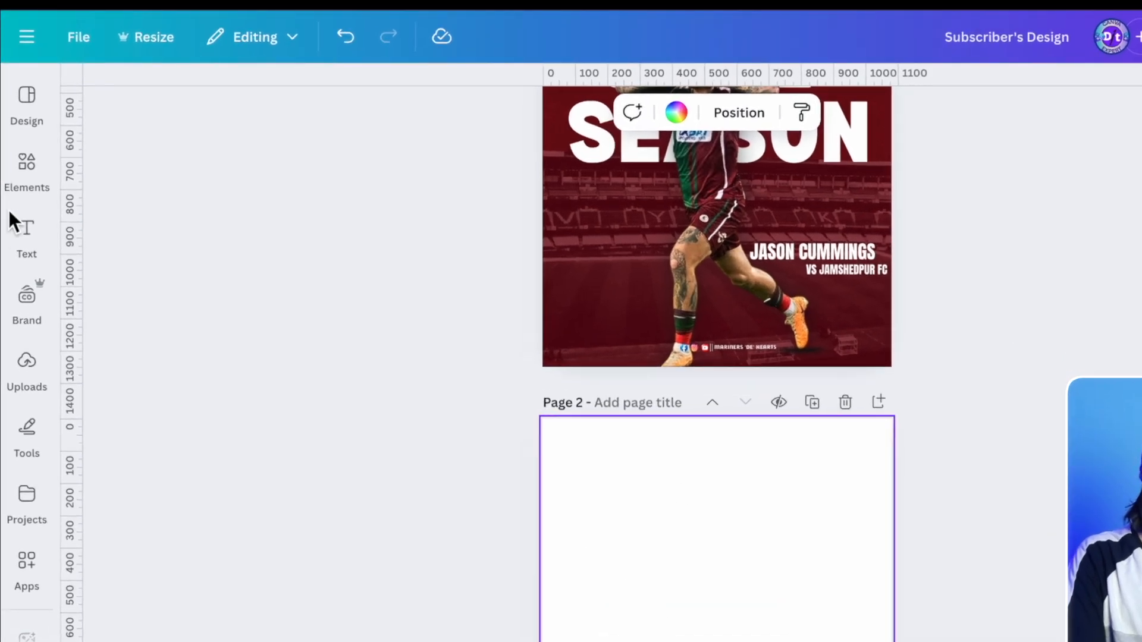
# Search the elements library for "football" and limit the results to photos
pyautogui.click(27, 167)
pyautogui.click(238, 97)
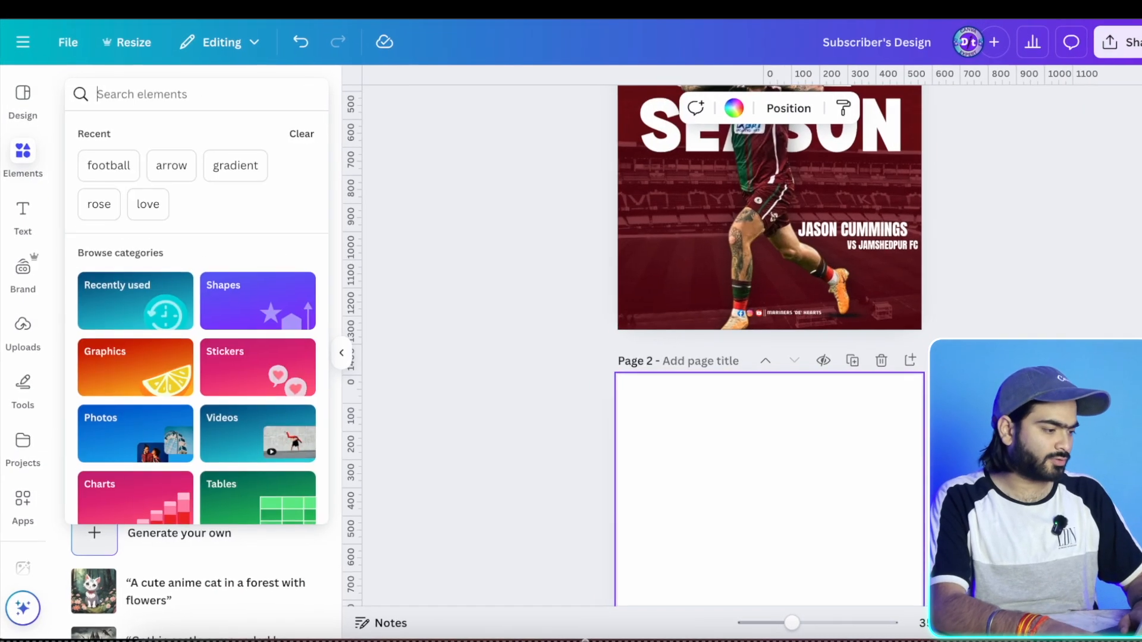
pyautogui.write('football')
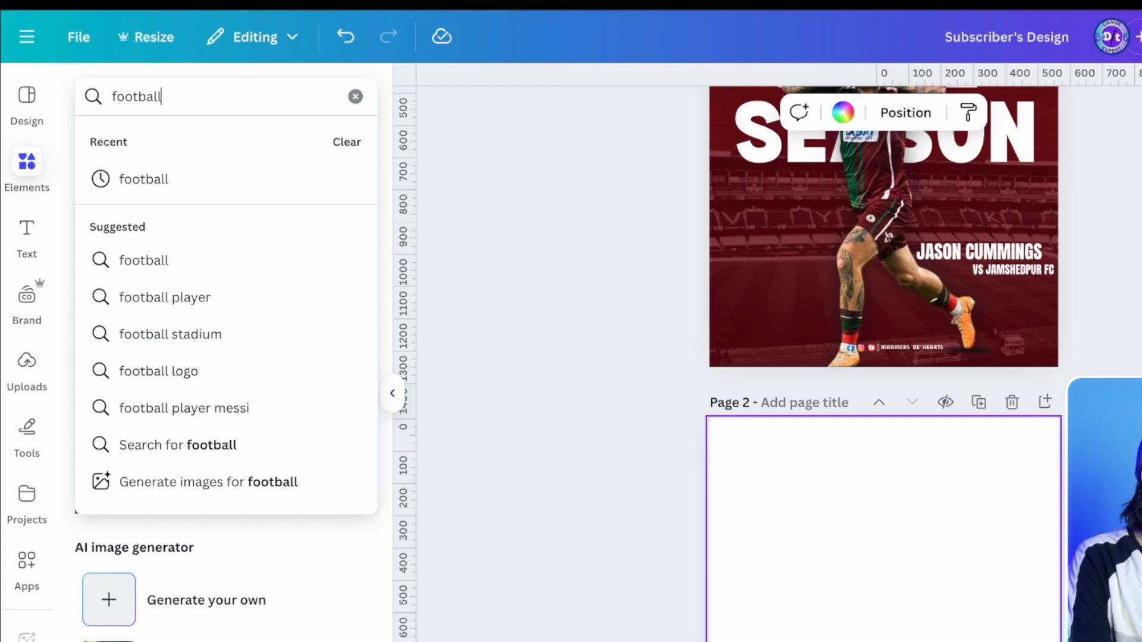
pyautogui.press('Return')
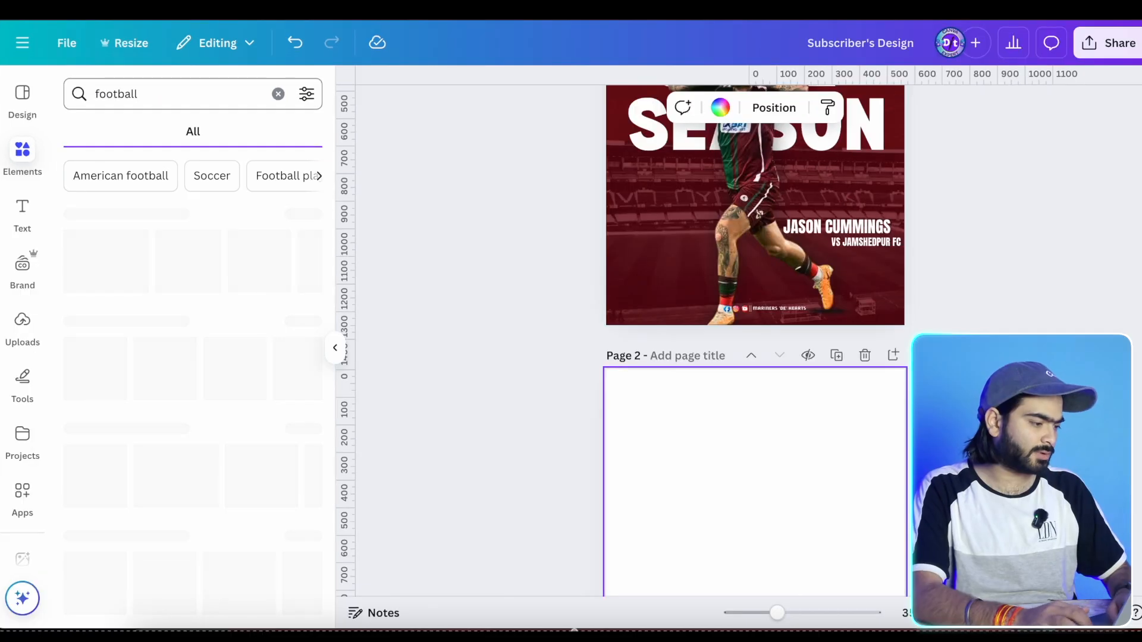
pyautogui.click(208, 140)
# Insert the floodlit stadium photo with the cloudy evening sky onto page 2
pyautogui.scroll(-3, 276, 421)
pyautogui.scroll(-5, 237, 371)
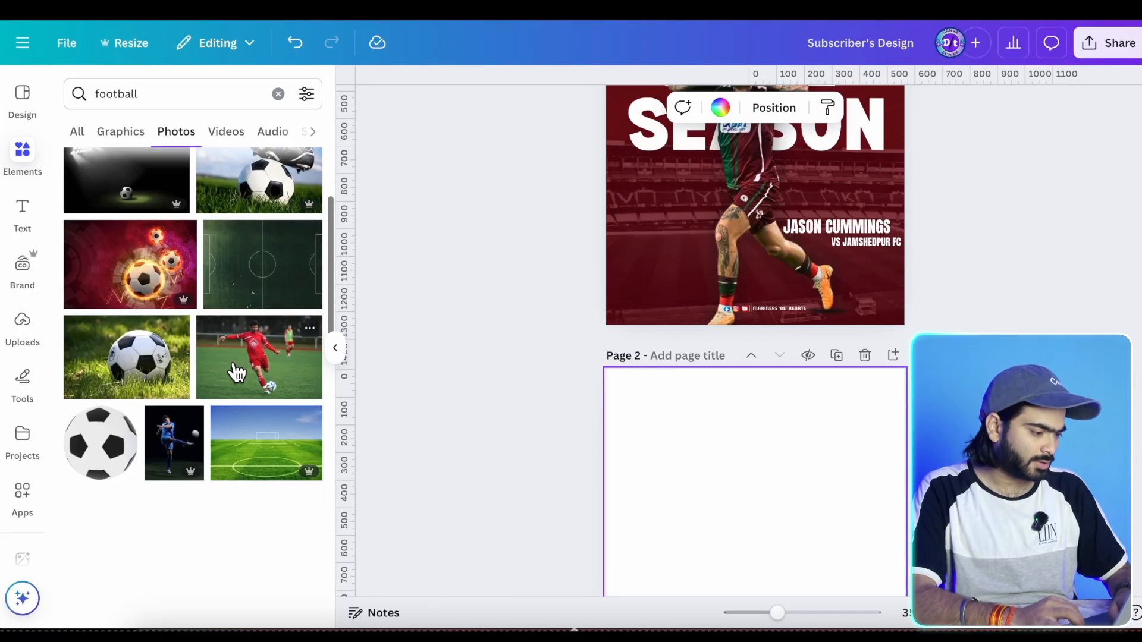
pyautogui.scroll(-3, 237, 372)
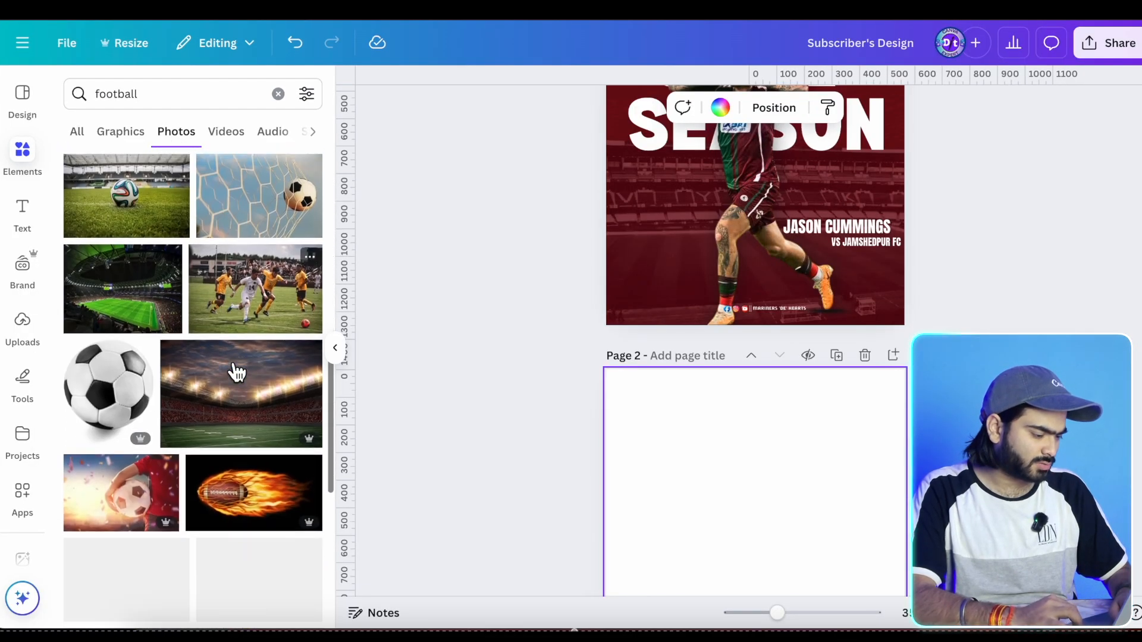
pyautogui.click(224, 416)
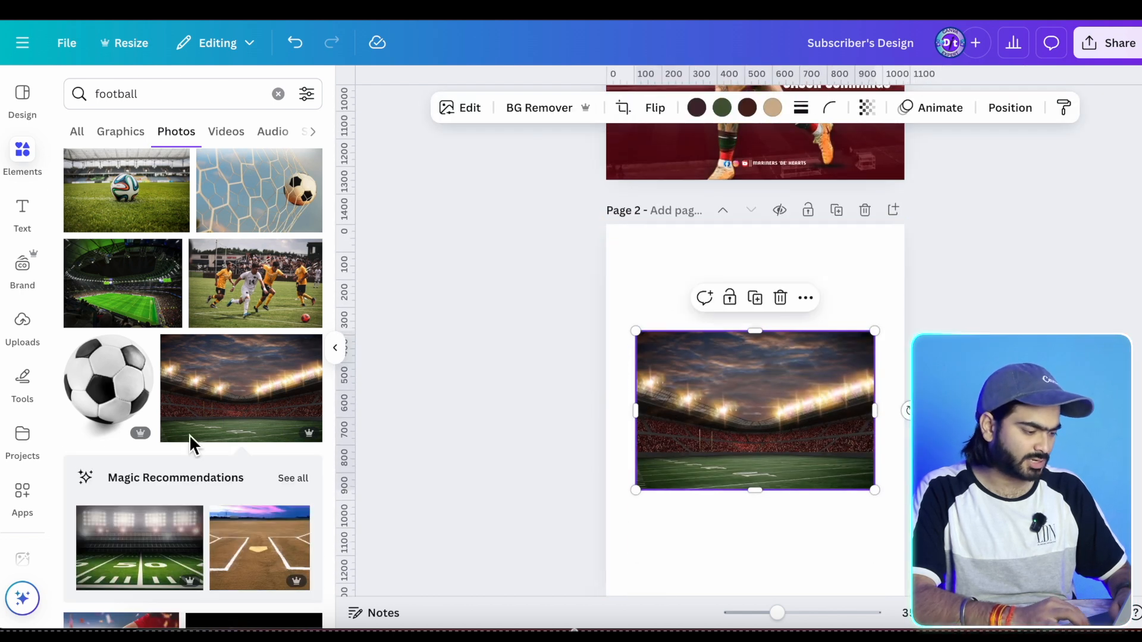
# Set the inserted stadium photo as the background of page 2
pyautogui.scroll(-3, 171, 449)
pyautogui.scroll(-3, 210, 571)
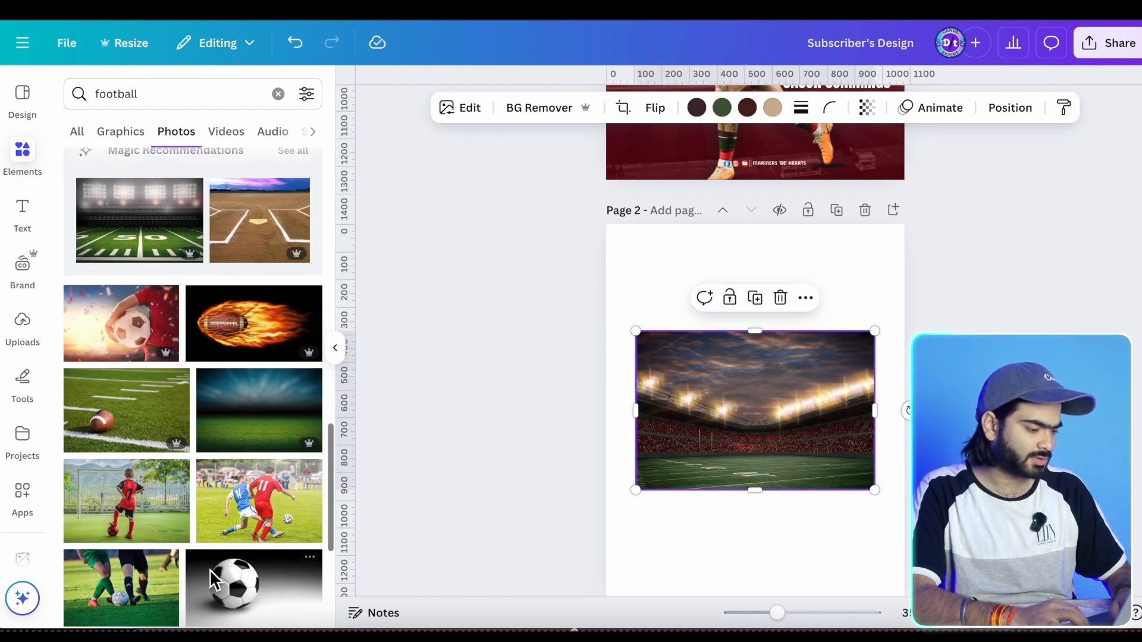
pyautogui.scroll(-1, 744, 434)
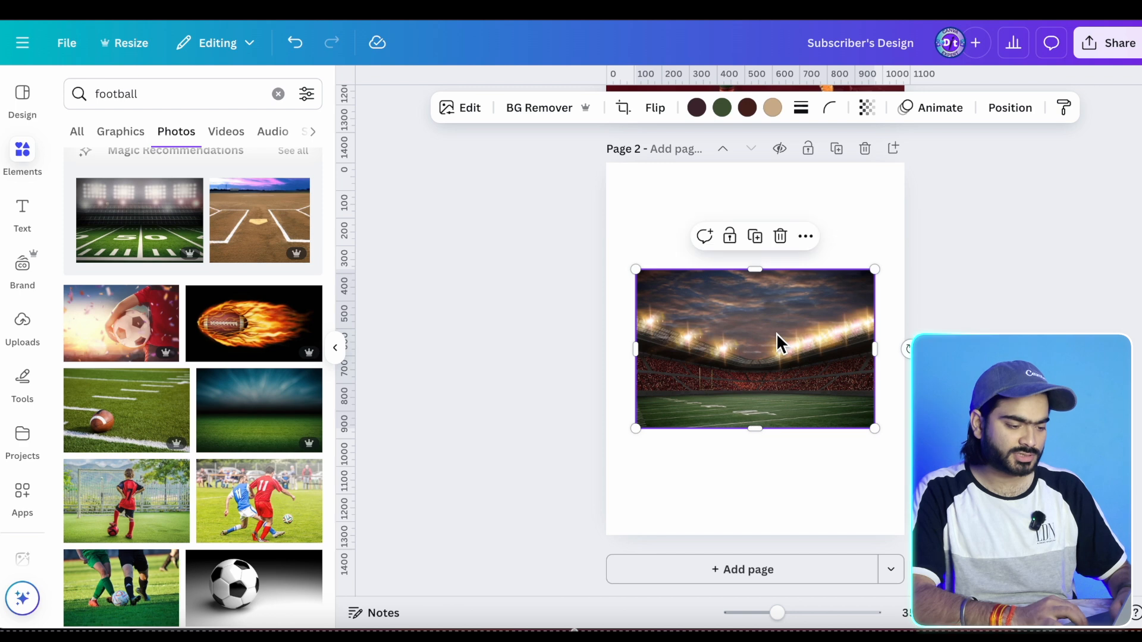
pyautogui.rightClick(776, 344)
pyautogui.click(852, 531)
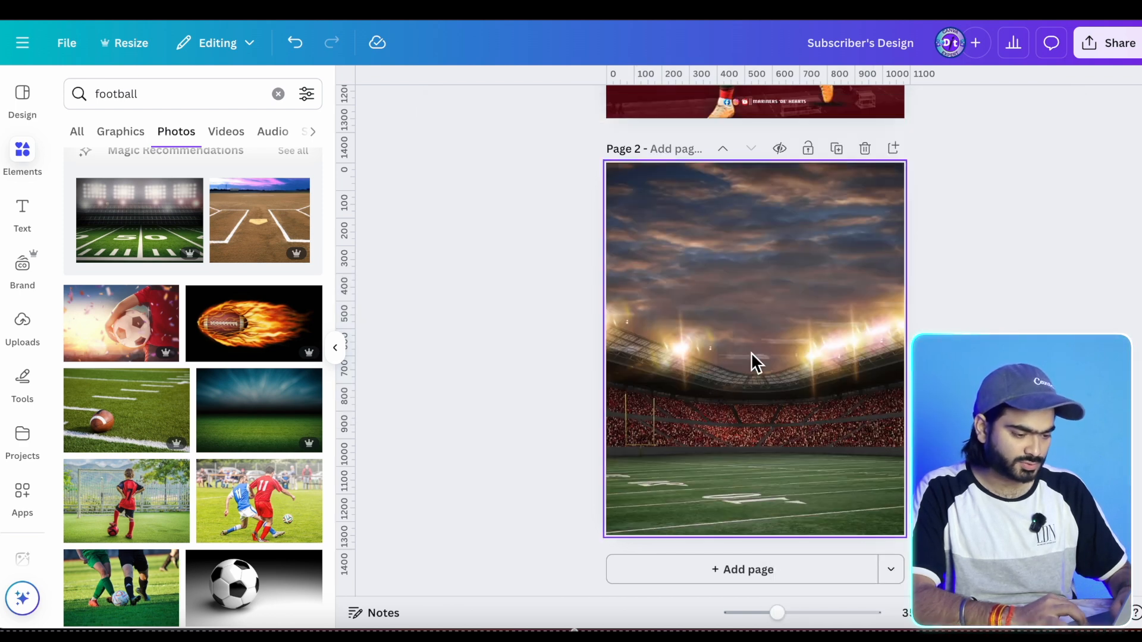
# Add a text box on page 2 reading "Goal Of the Season"
pyautogui.scroll(1, 529, 357)
pyautogui.scroll(3, 530, 362)
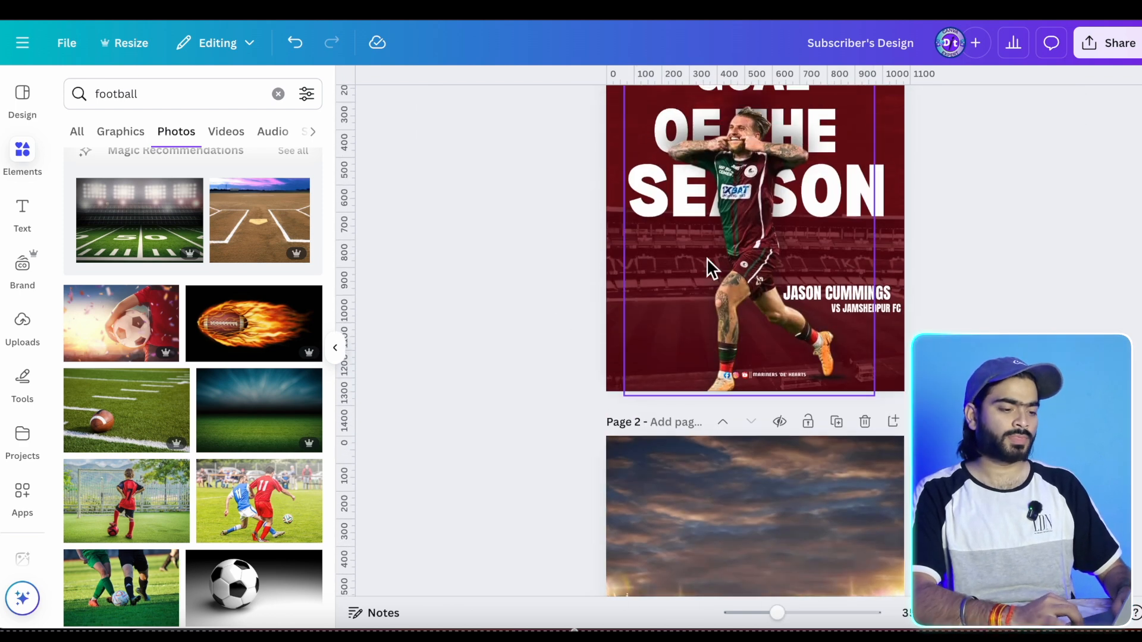
pyautogui.scroll(-4, 773, 298)
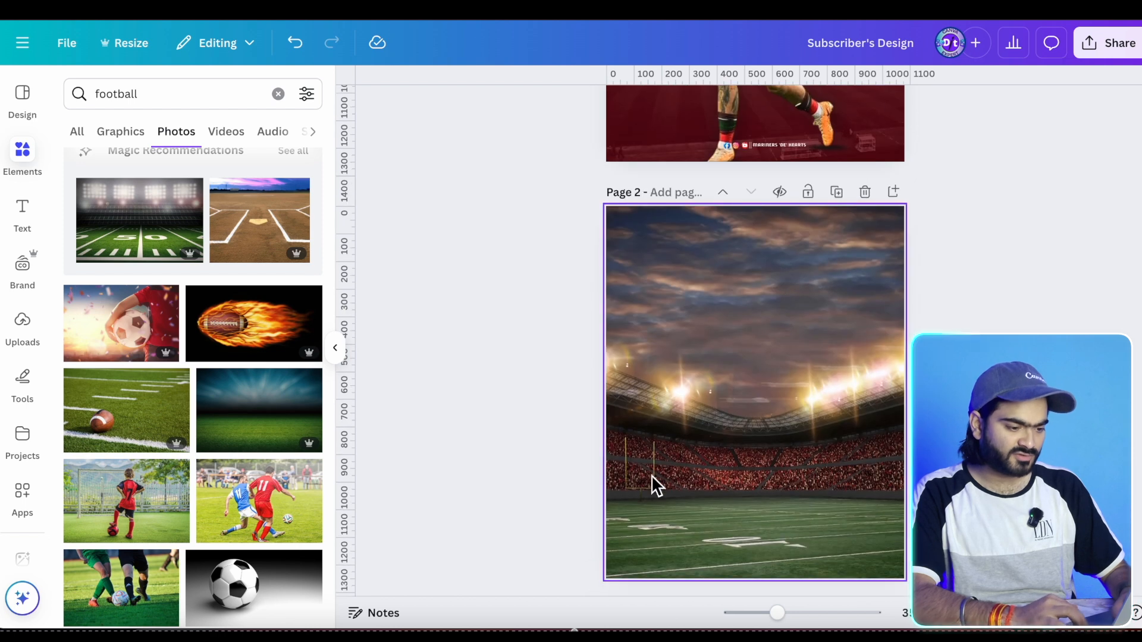
pyautogui.scroll(2, 799, 462)
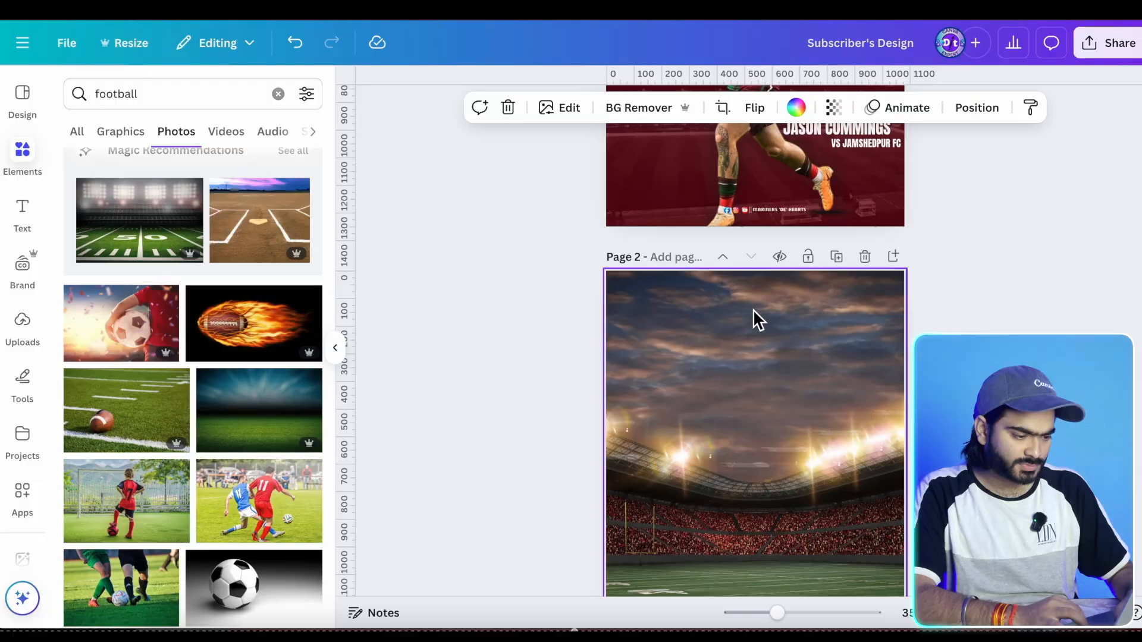
pyautogui.scroll(5, 753, 309)
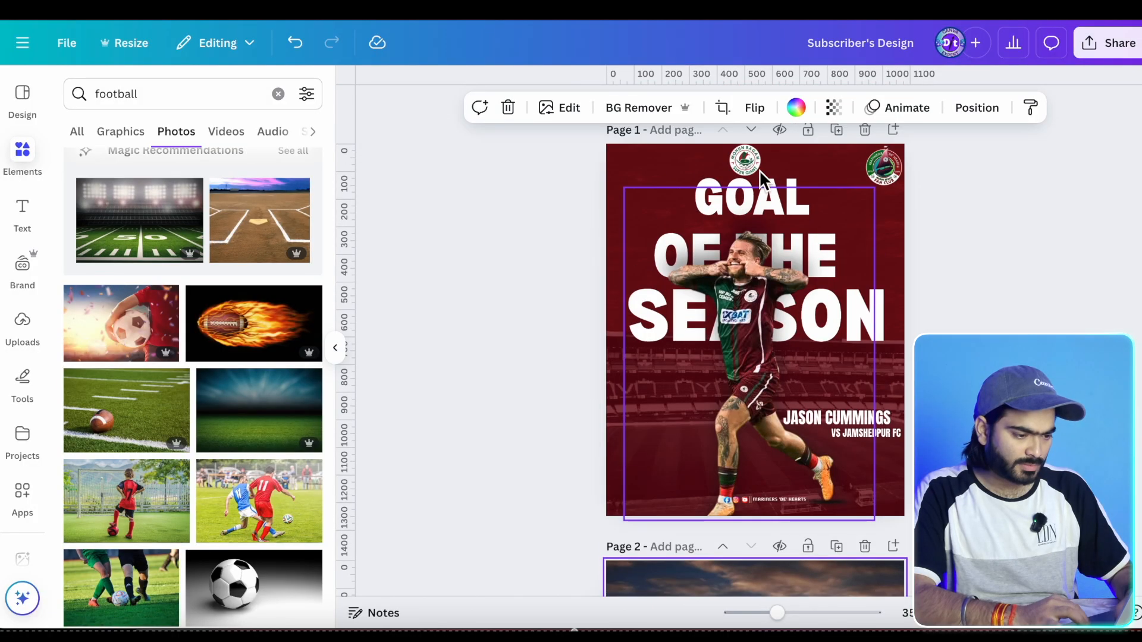
pyautogui.scroll(-5, 782, 206)
pyautogui.press('t')
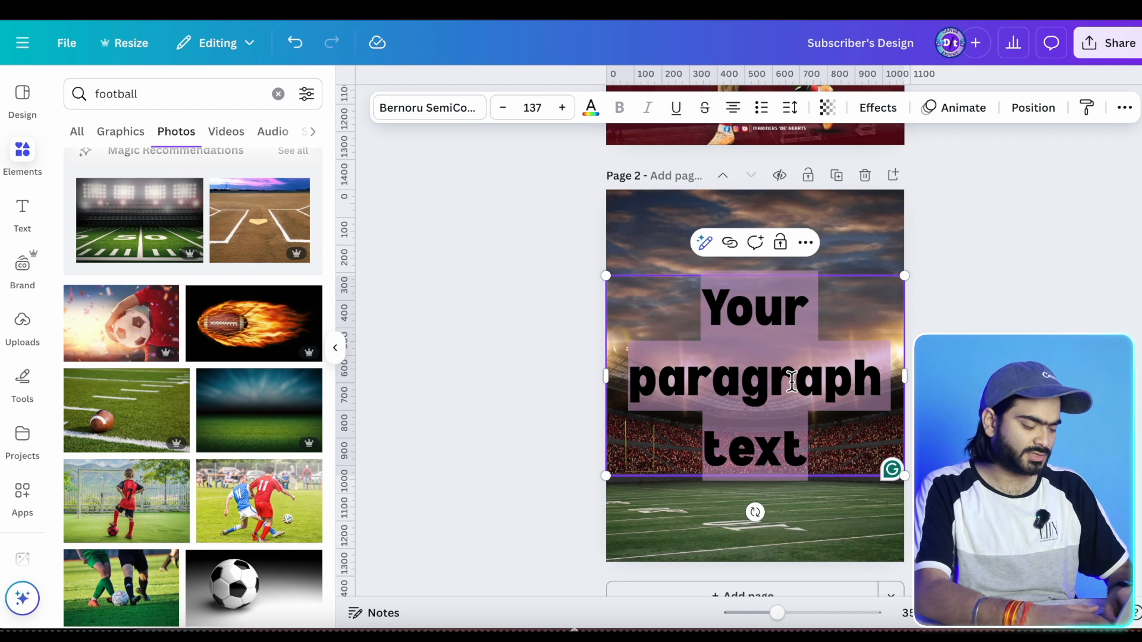
pyautogui.write('Goal Of the Seas')
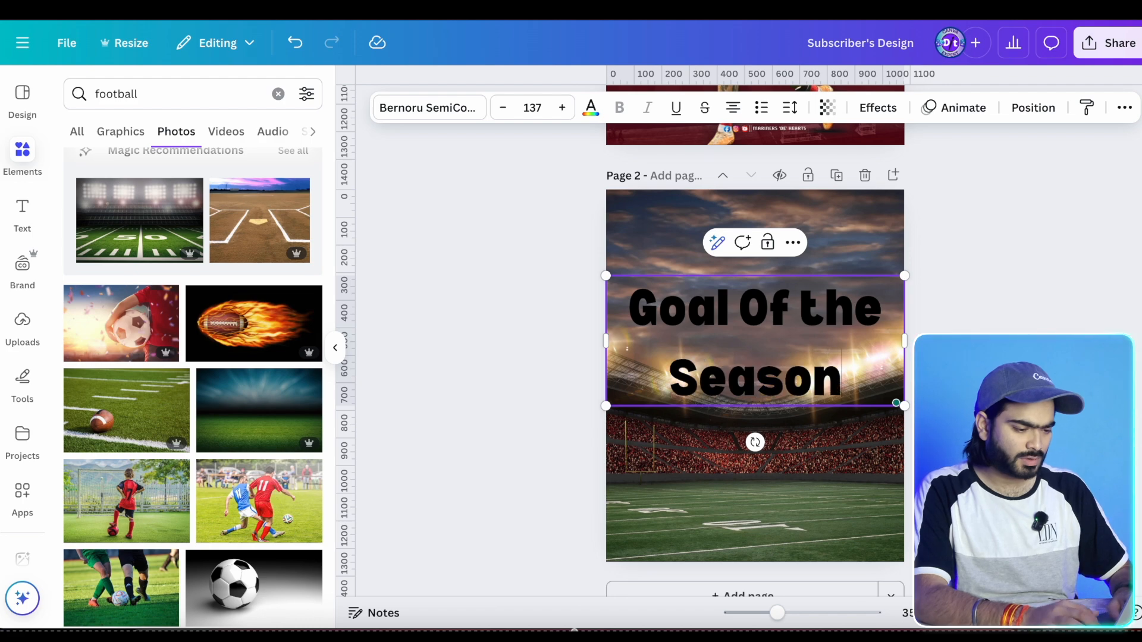
pyautogui.write('on')
pyautogui.press('Escape')
# Change the heading's font to Capture Smallz Clean
pyautogui.click(429, 108)
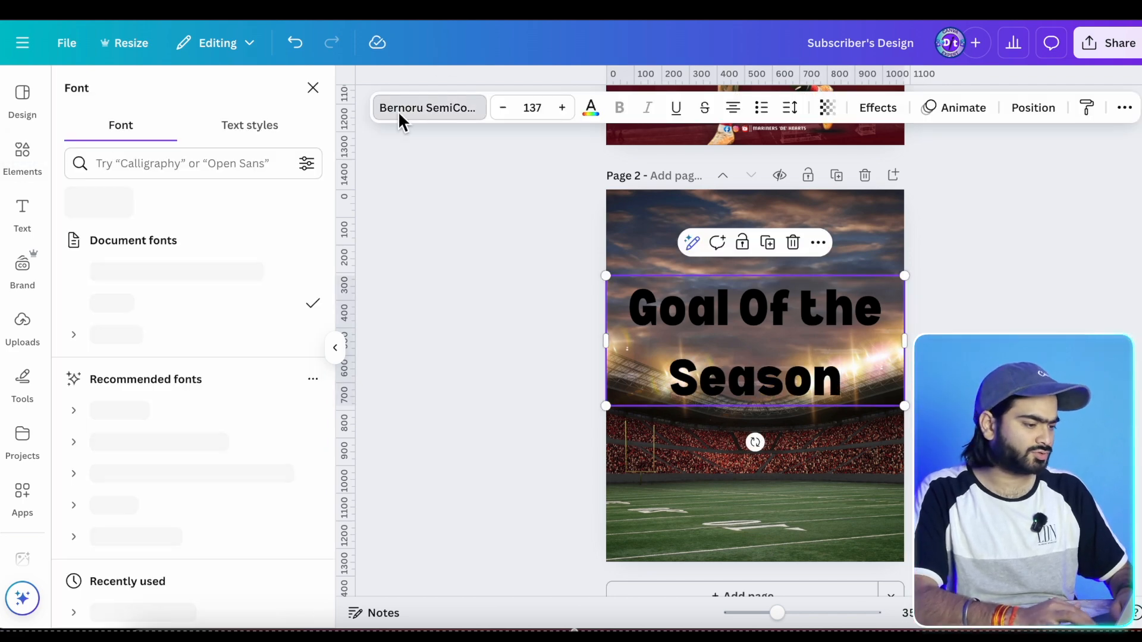
pyautogui.write('capture')
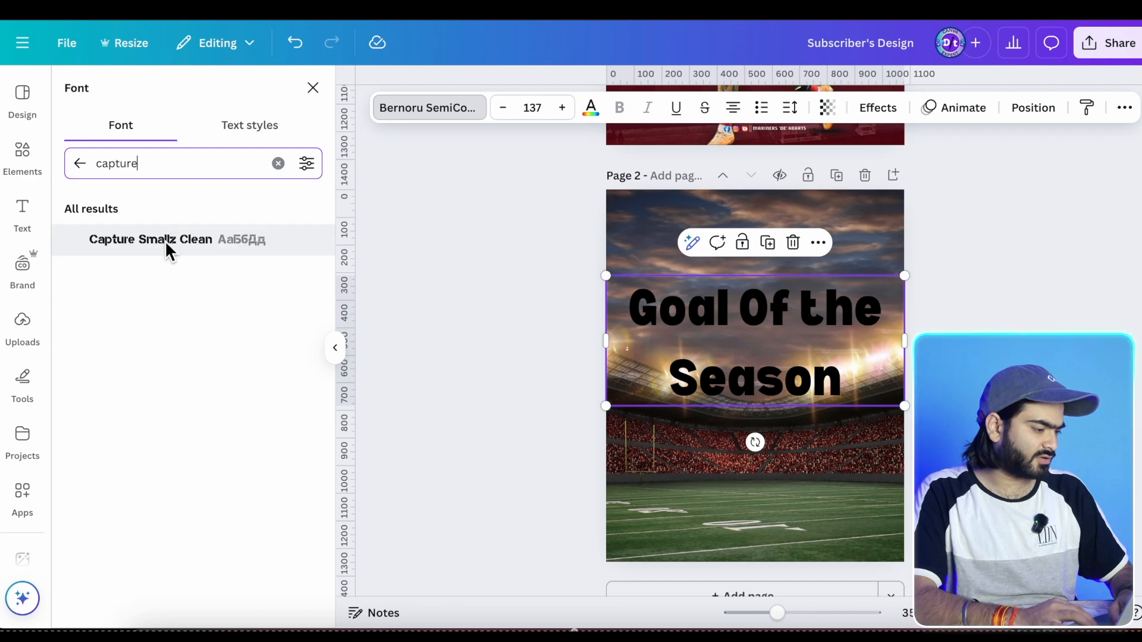
pyautogui.click(196, 274)
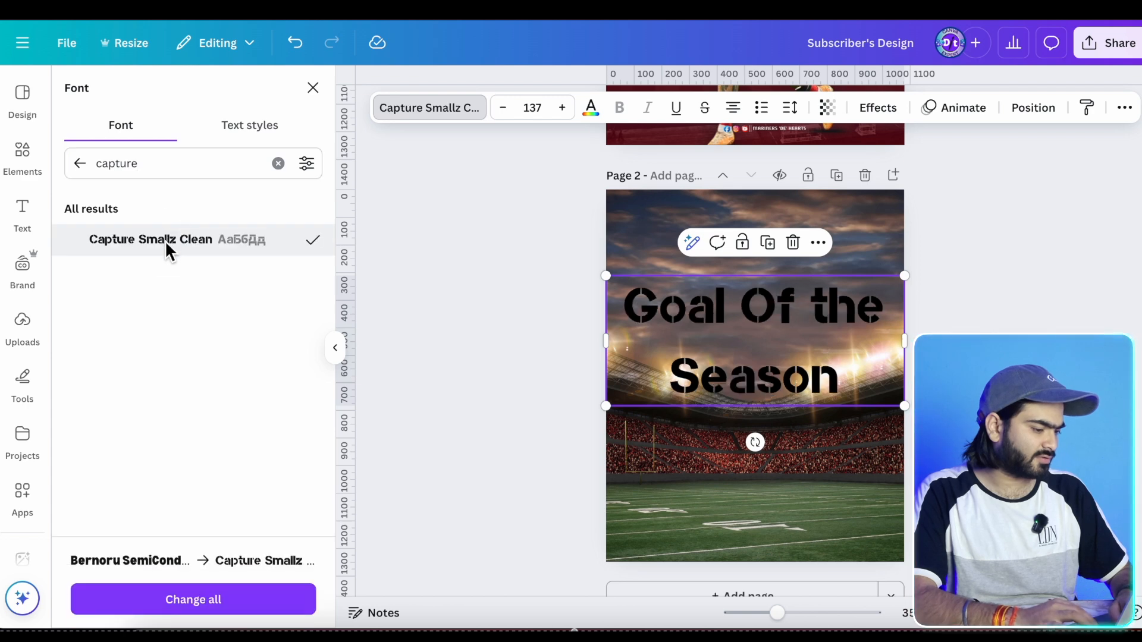
pyautogui.click(553, 335)
# Move the heading slightly higher over the sky and colour its text white
pyautogui.moveTo(740, 333); pyautogui.dragTo(721, 295)
pyautogui.click(590, 112)
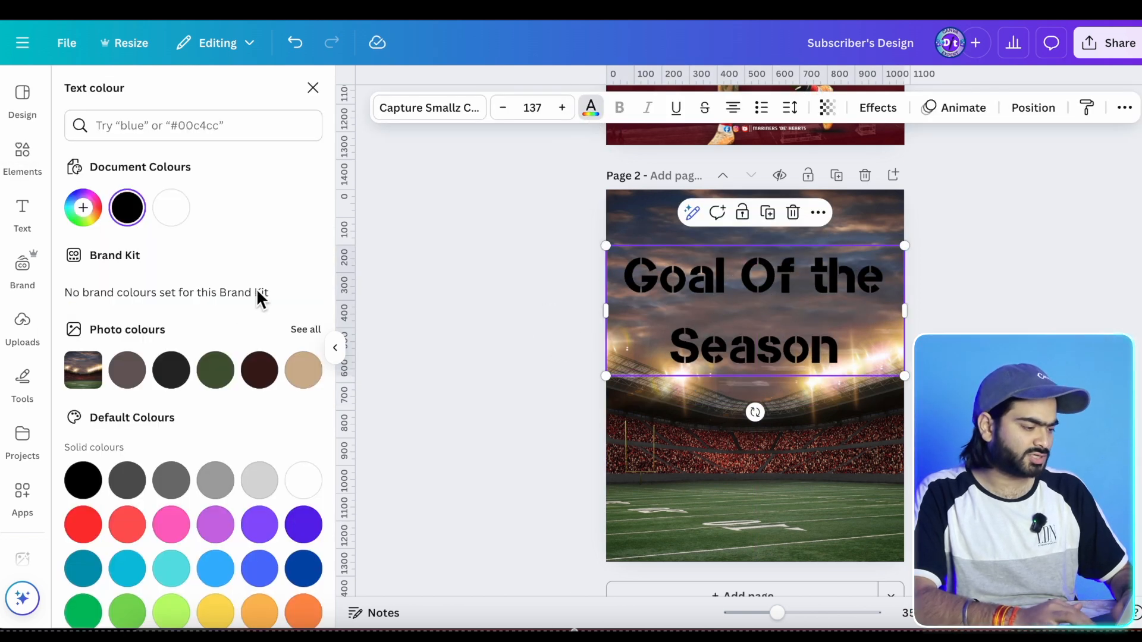
pyautogui.click(171, 206)
pyautogui.click(494, 333)
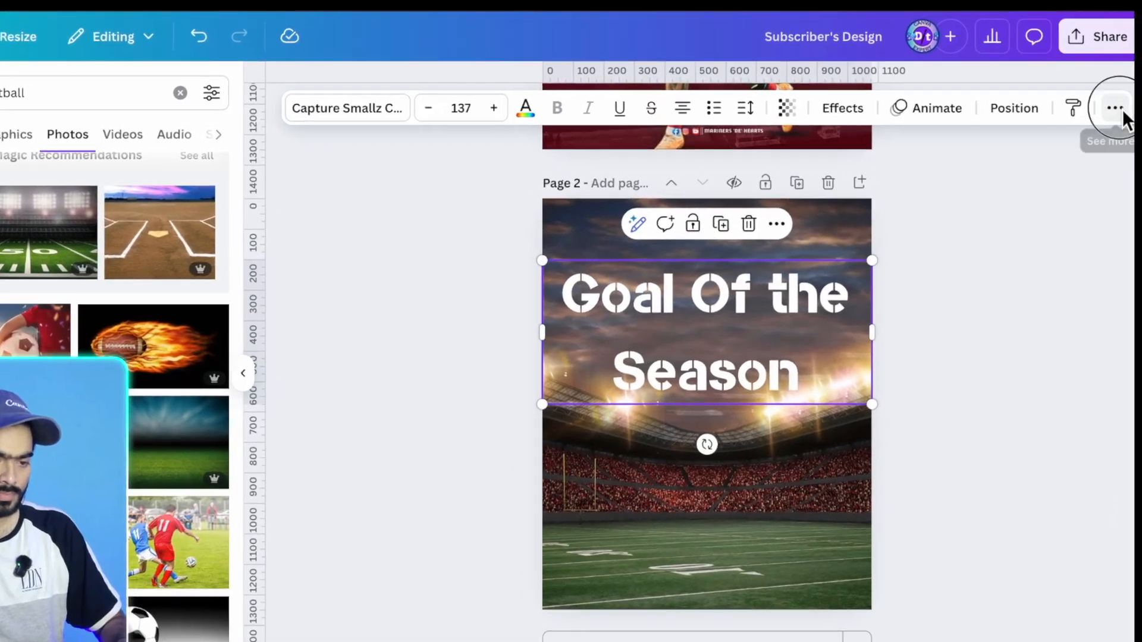
# Convert the heading to uppercase, move it a little higher, and align its text left
pyautogui.click(1112, 107)
pyautogui.click(1073, 148)
pyautogui.moveTo(769, 376); pyautogui.dragTo(770, 345)
pyautogui.click(728, 112)
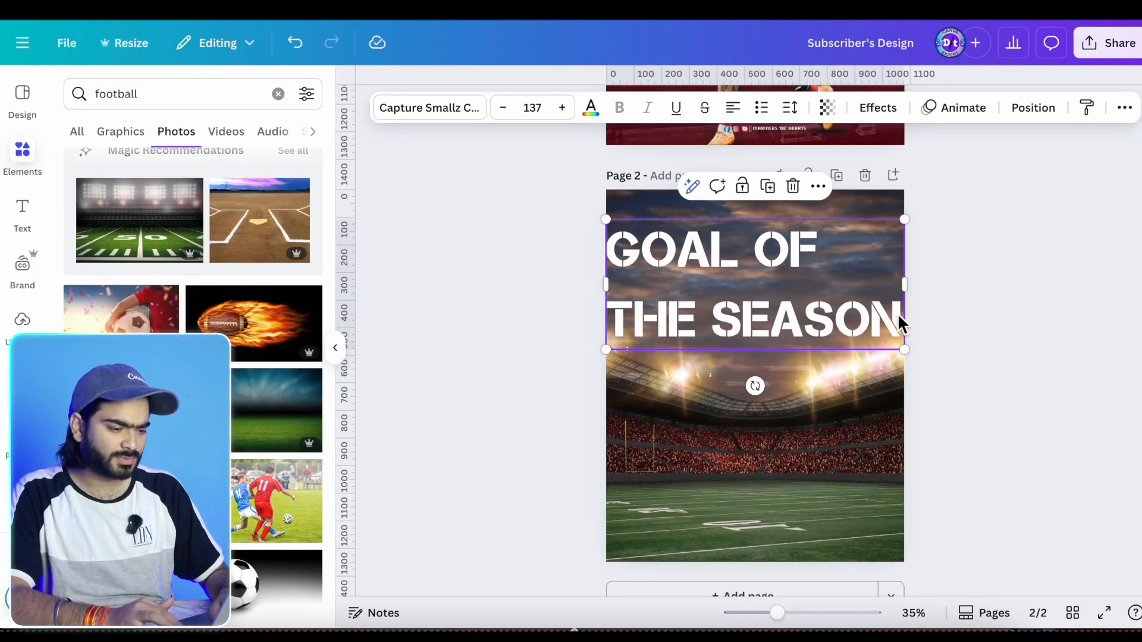
# Narrow the heading's text box, break it into three lines "GOAL / OF THE / SEASON", and shift it to the right
pyautogui.moveTo(910, 287); pyautogui.dragTo(876, 286)
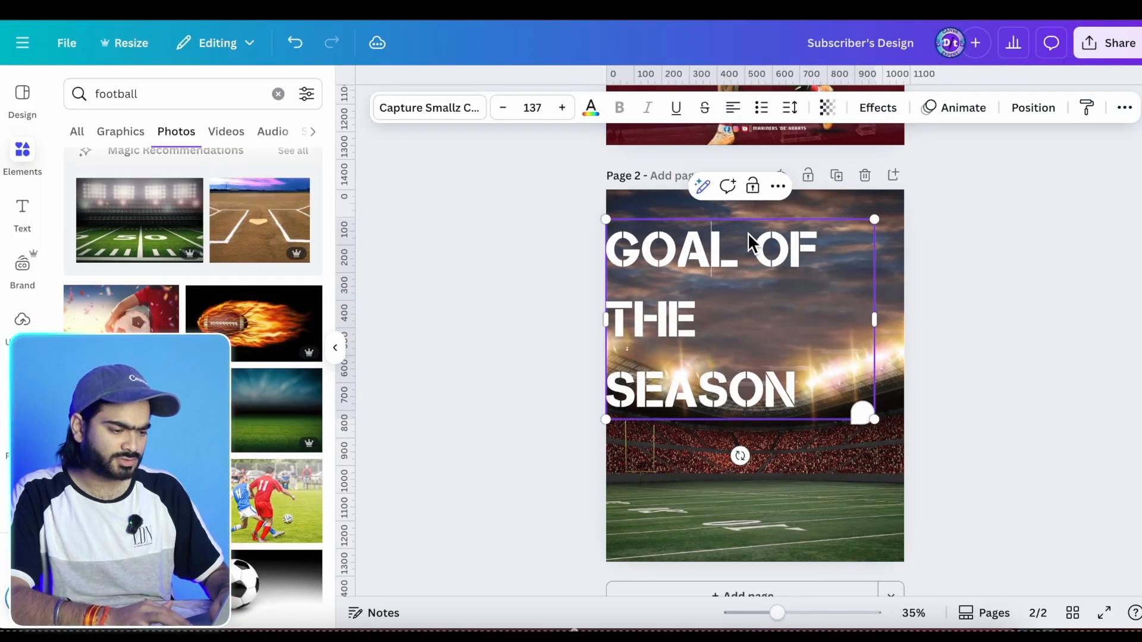
pyautogui.press('Return')
pyautogui.click(991, 294)
pyautogui.moveTo(733, 297); pyautogui.dragTo(793, 301)
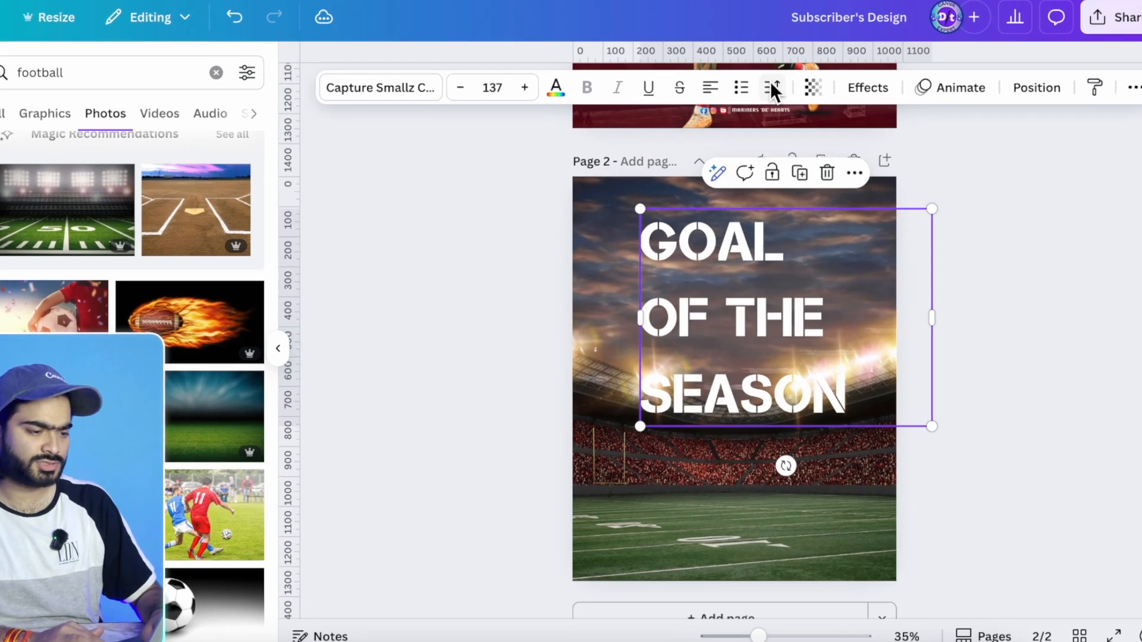
# Set the heading's line spacing to 0.83
pyautogui.click(771, 87)
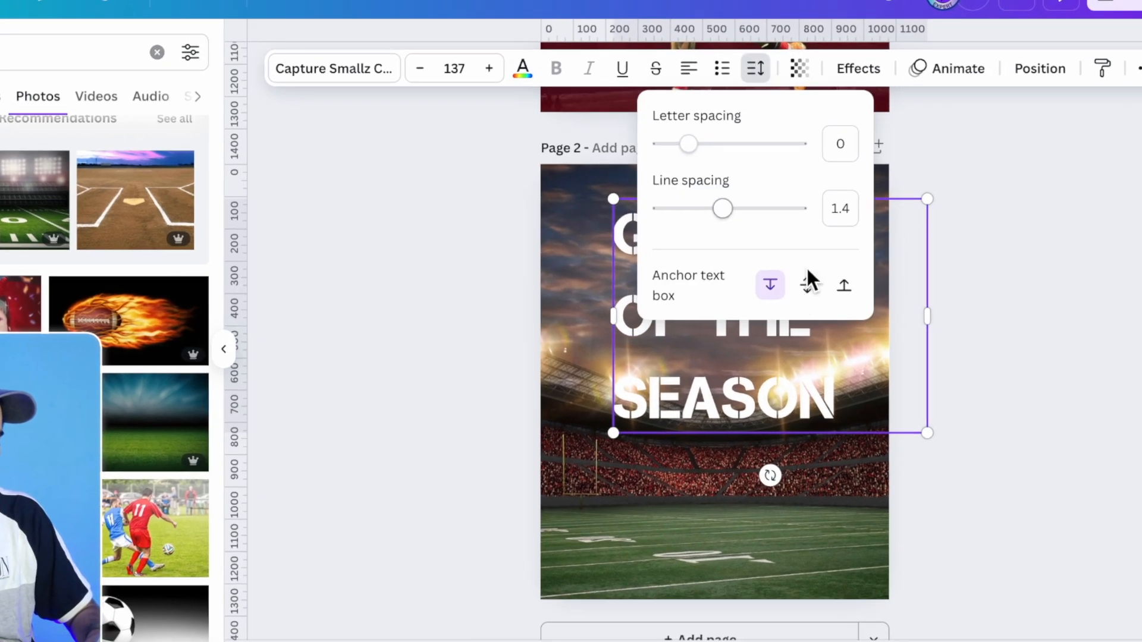
pyautogui.moveTo(723, 208); pyautogui.dragTo(689, 207)
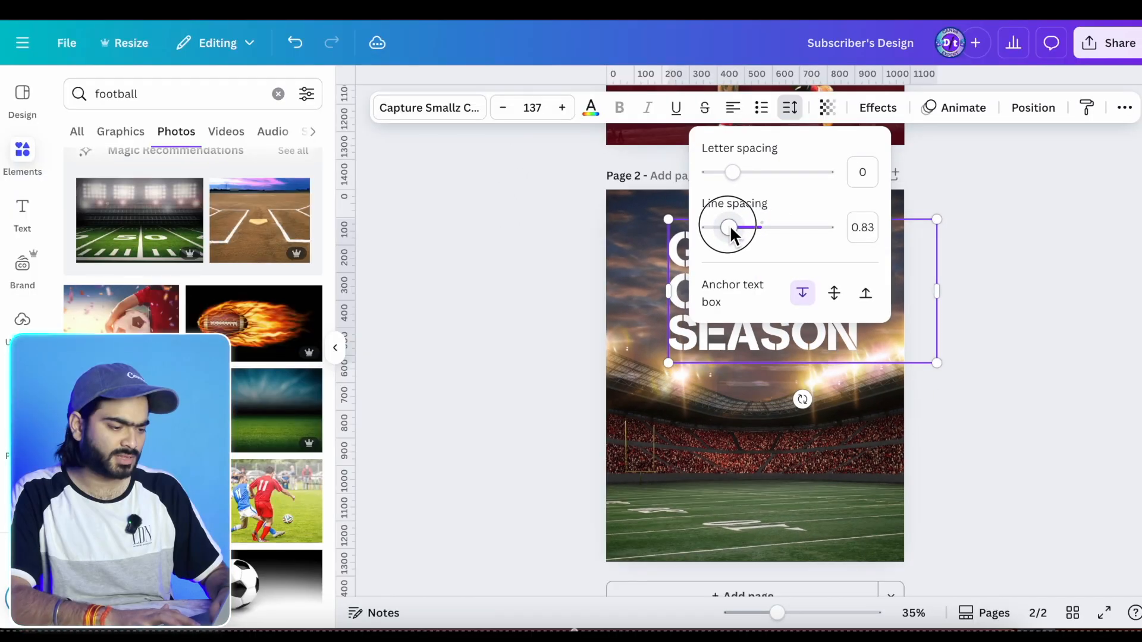
pyautogui.click(1022, 265)
# Reposition the heading slightly left and up so its text box ends at the page's right edge
pyautogui.moveTo(823, 297); pyautogui.dragTo(794, 299)
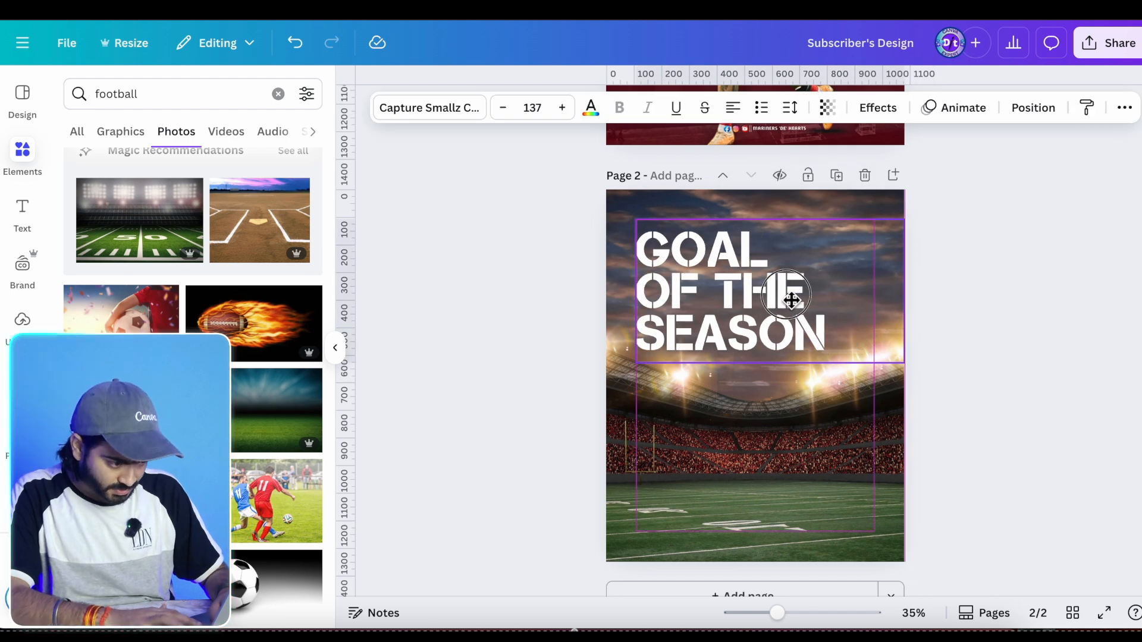
pyautogui.moveTo(794, 295); pyautogui.dragTo(796, 286)
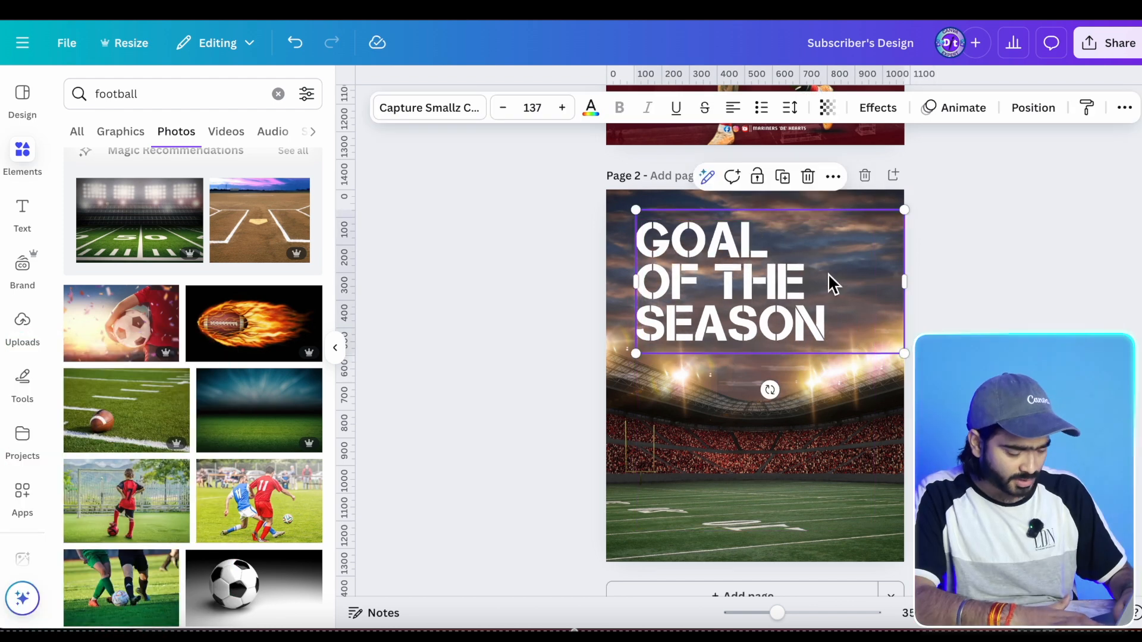
pyautogui.click(996, 292)
pyautogui.scroll(5, 996, 291)
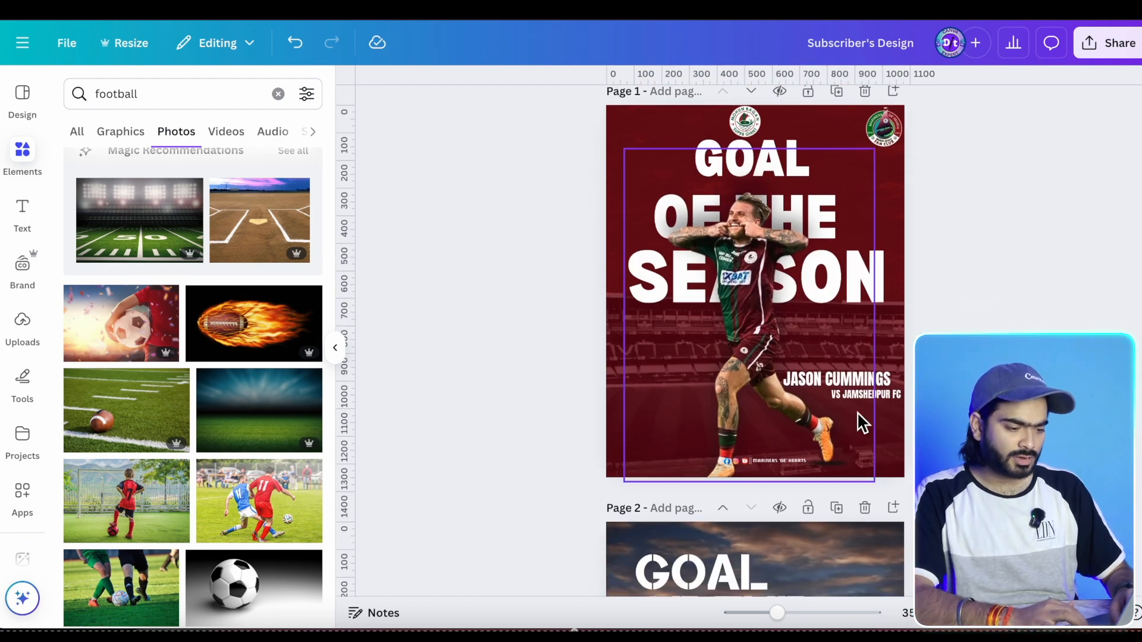
# Copy the player's name text from page 1 onto page 2 and place it beneath the heading
pyautogui.click(843, 380)
pyautogui.scroll(-5, 842, 376)
pyautogui.click(815, 506)
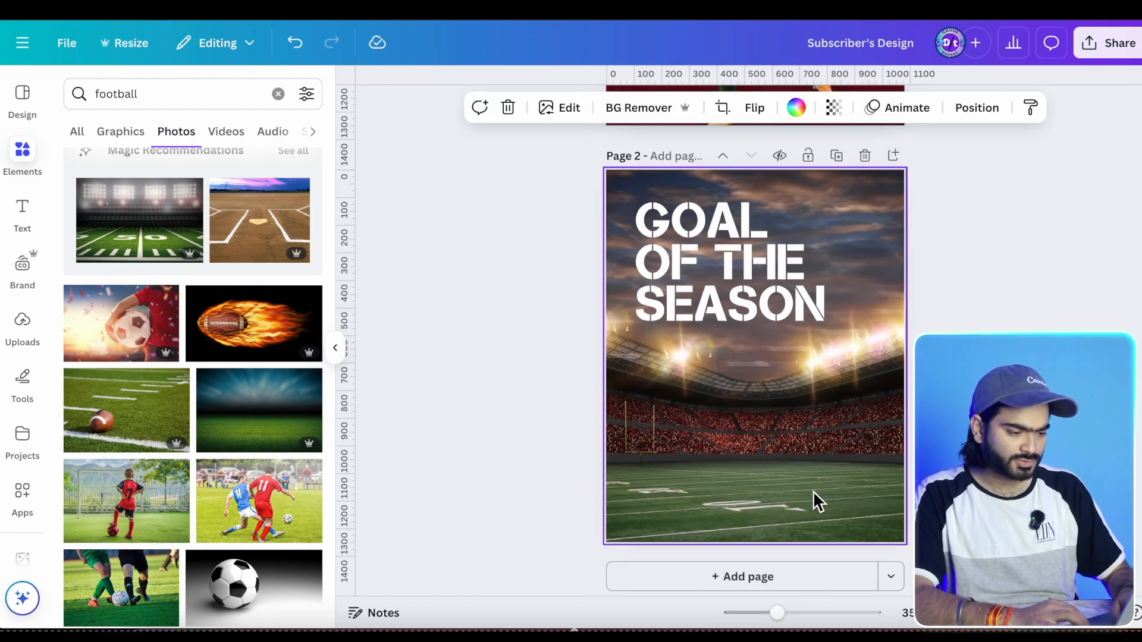
pyautogui.hotkey('ctrl', 'v')
pyautogui.moveTo(837, 447); pyautogui.dragTo(702, 363)
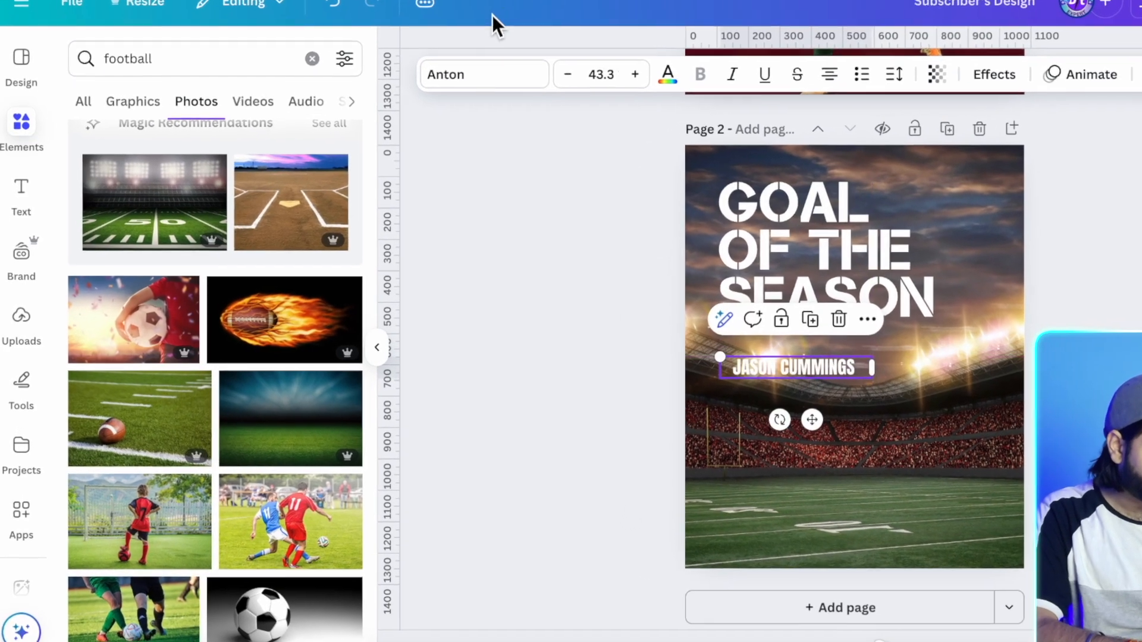
# Change the font of the player's name on page 2 to Inter
pyautogui.click(392, 113)
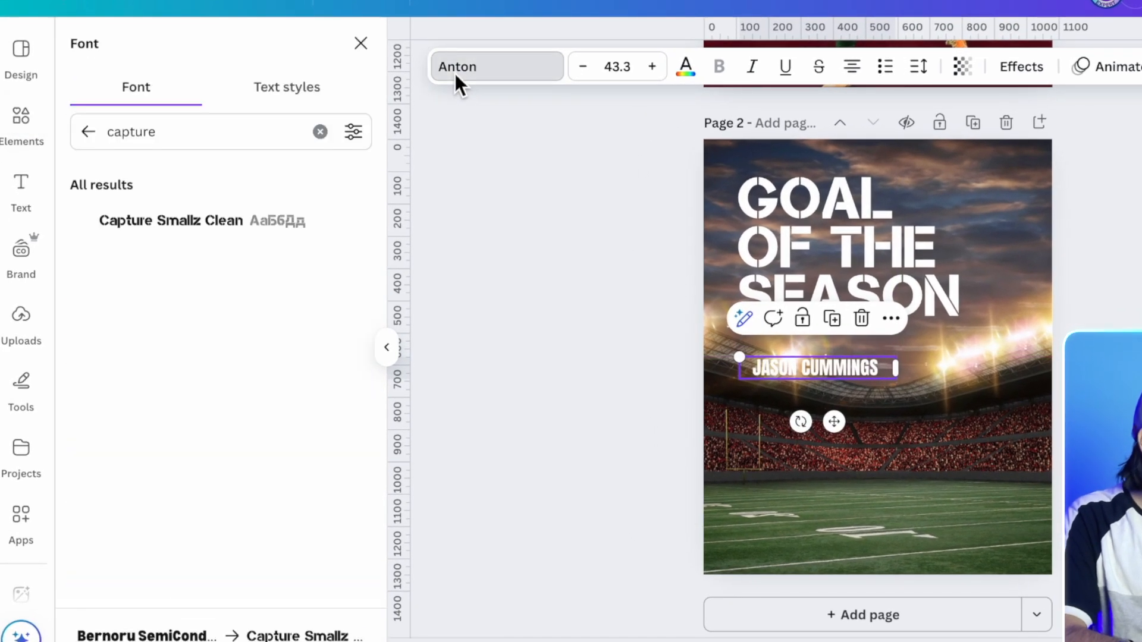
pyautogui.doubleClick(116, 132)
pyautogui.write('int')
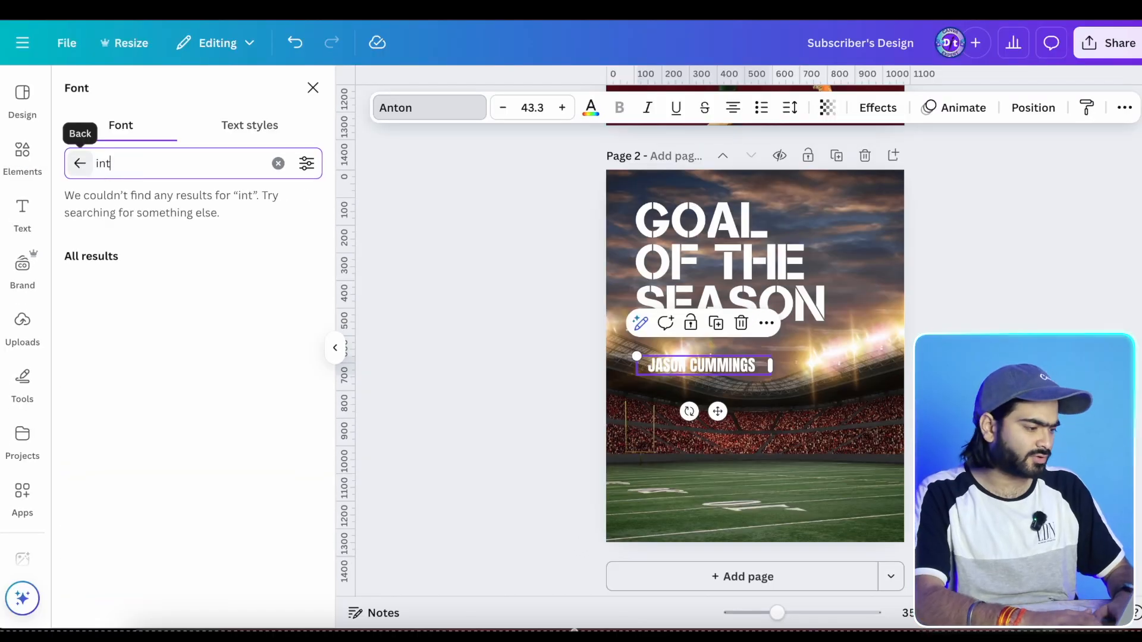
pyautogui.write('ern')
pyautogui.press('BackSpace')
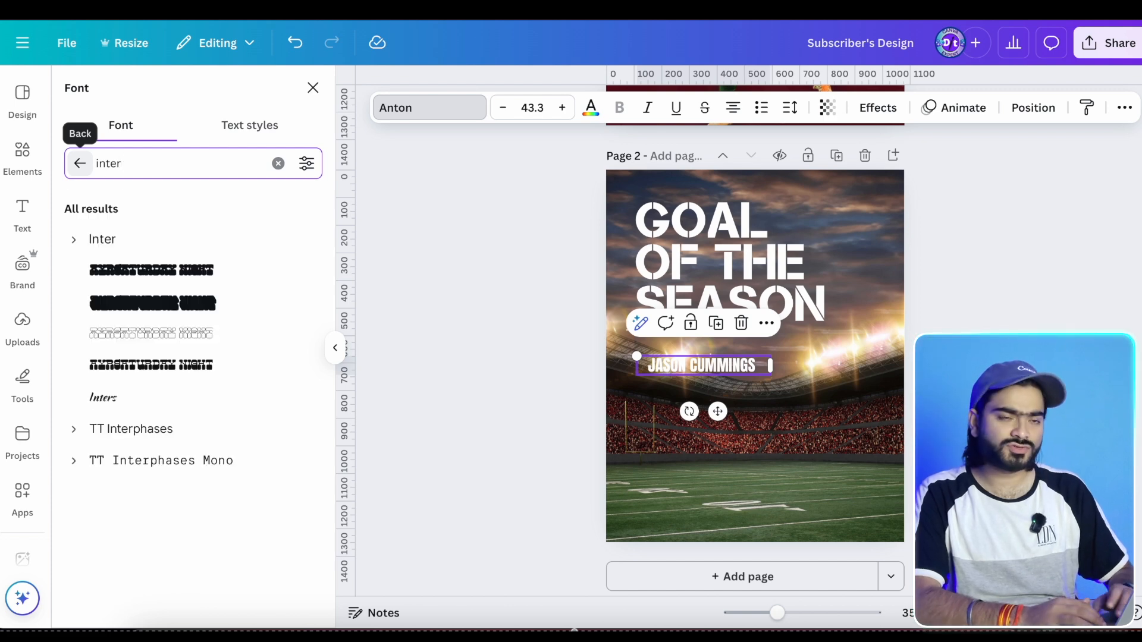
pyautogui.click(102, 244)
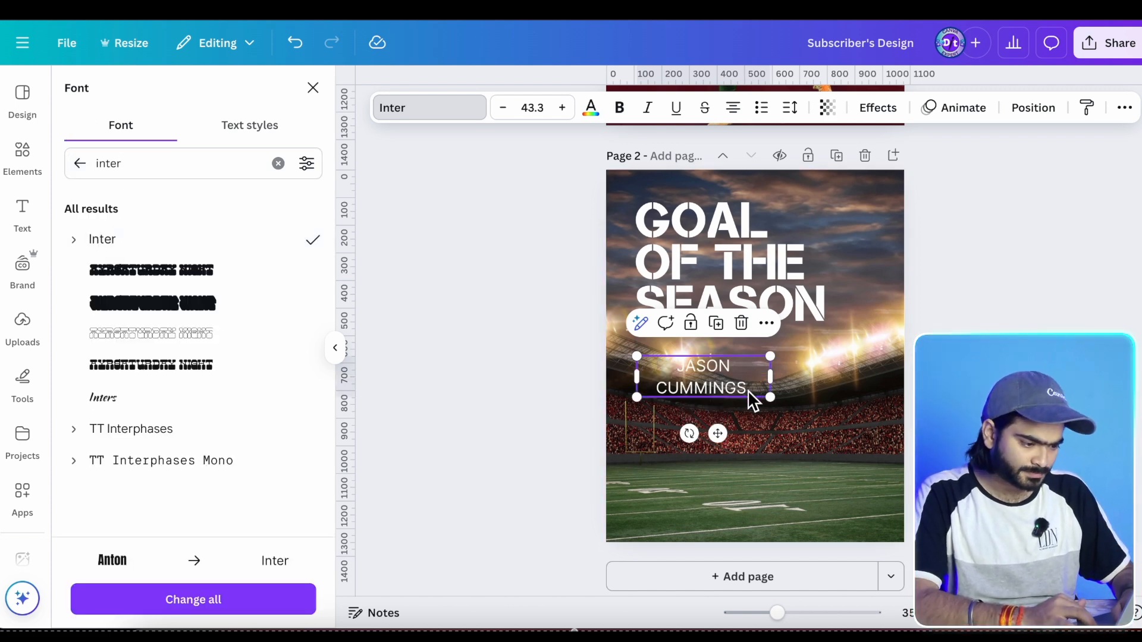
# Make the player's name bold and turn off its uppercase formatting
pyautogui.click(753, 445)
pyautogui.click(711, 370)
pyautogui.scroll(5, 711, 370)
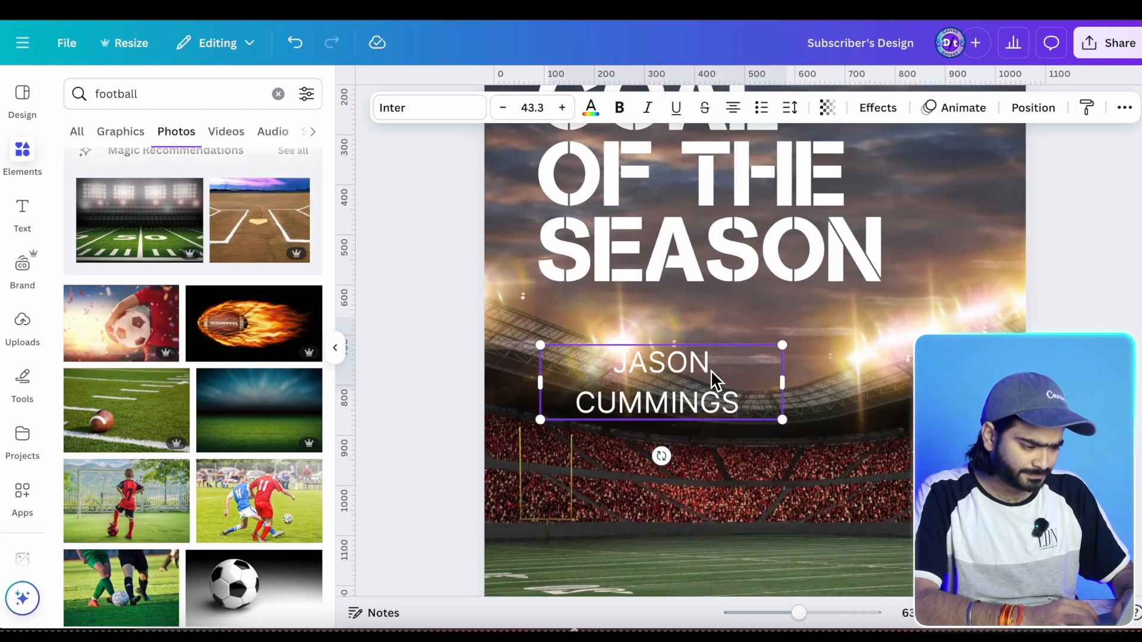
pyautogui.click(619, 109)
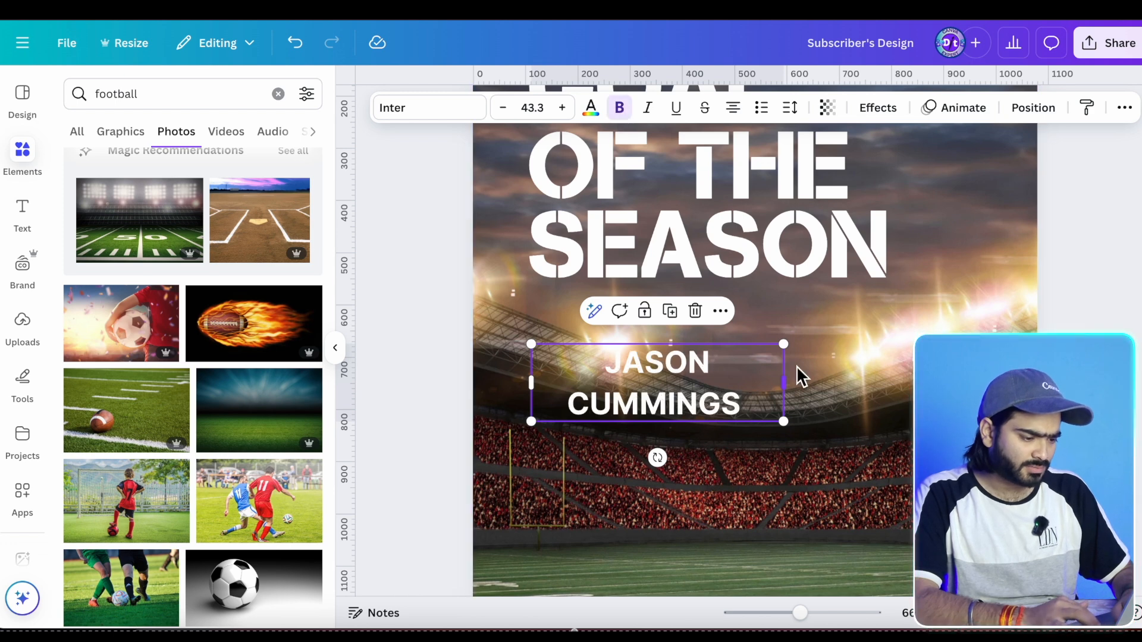
pyautogui.moveTo(784, 377); pyautogui.dragTo(866, 372)
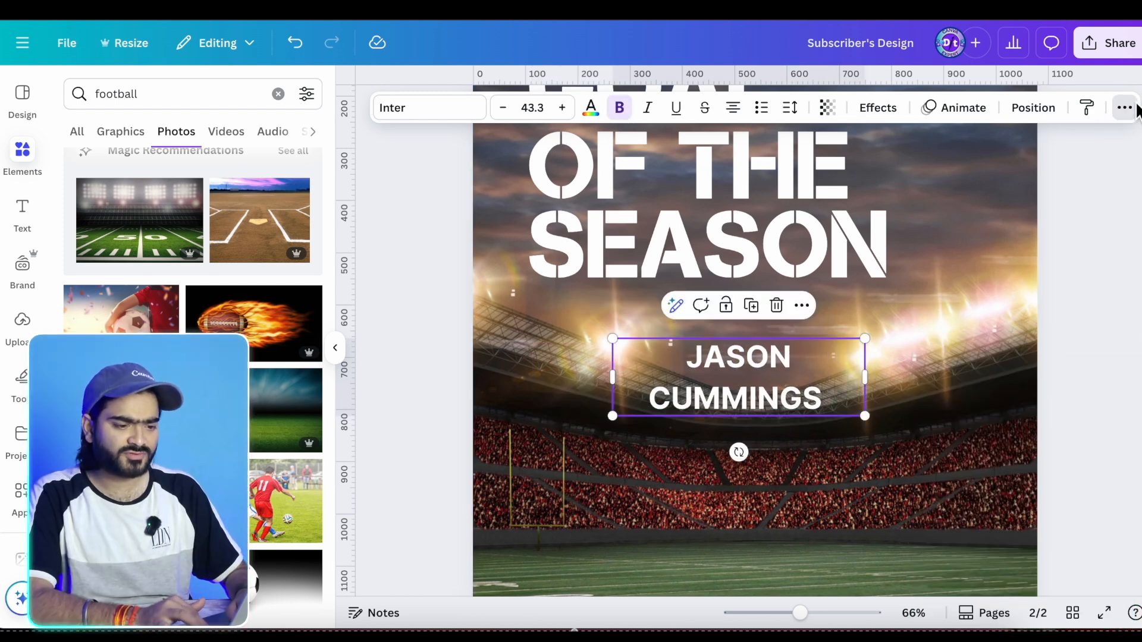
pyautogui.click(1101, 153)
# Fit the player's name on one line at font size 34 and position it beneath the heading's left part
pyautogui.click(936, 370)
pyautogui.click(862, 378)
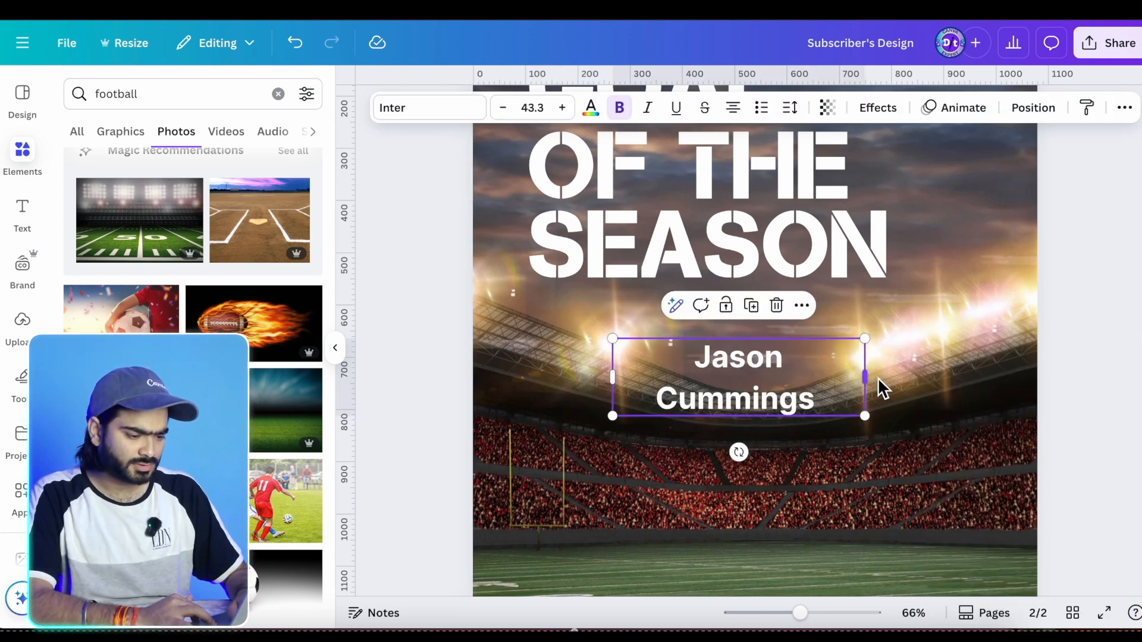
pyautogui.moveTo(865, 378); pyautogui.dragTo(892, 361)
pyautogui.moveTo(822, 373); pyautogui.dragTo(768, 410)
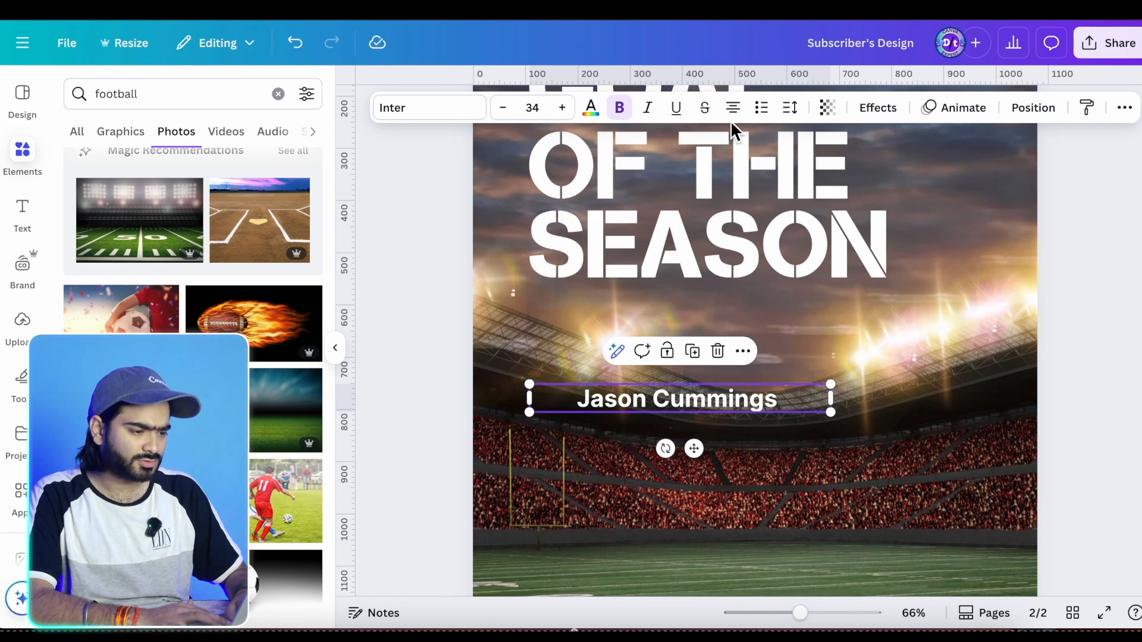
# Left-align the player's name, then duplicate the text and place the copy directly below it
pyautogui.hotkey('ctrl', 'd')
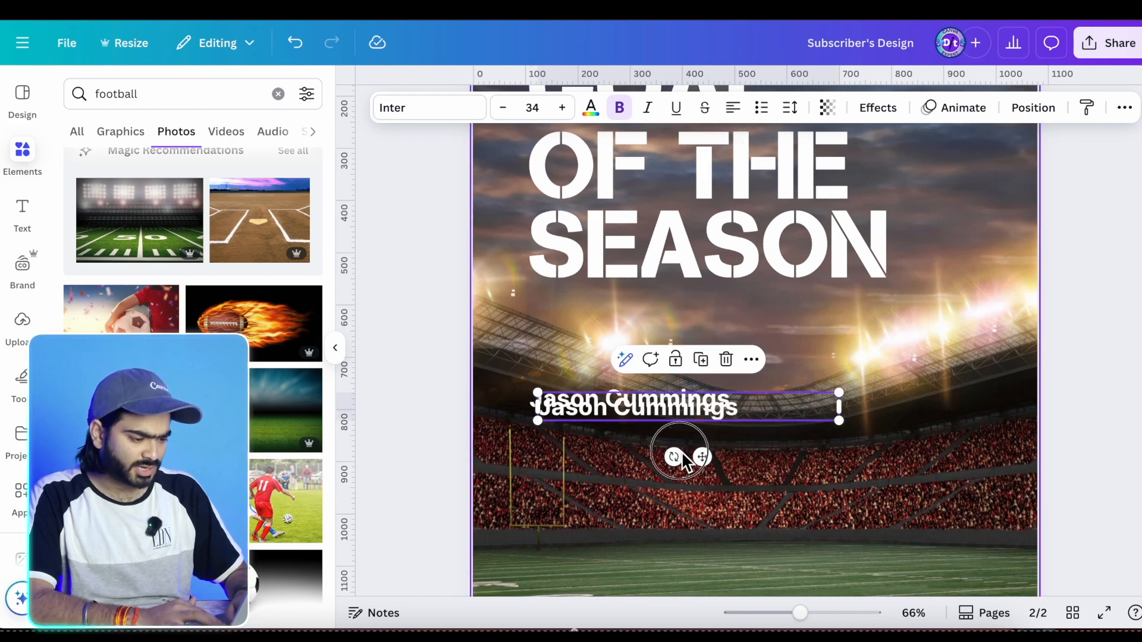
pyautogui.moveTo(681, 410); pyautogui.dragTo(680, 423)
# Review the opponent line, heading and club logo on page 1 for details of the original poster
pyautogui.scroll(1, 679, 420)
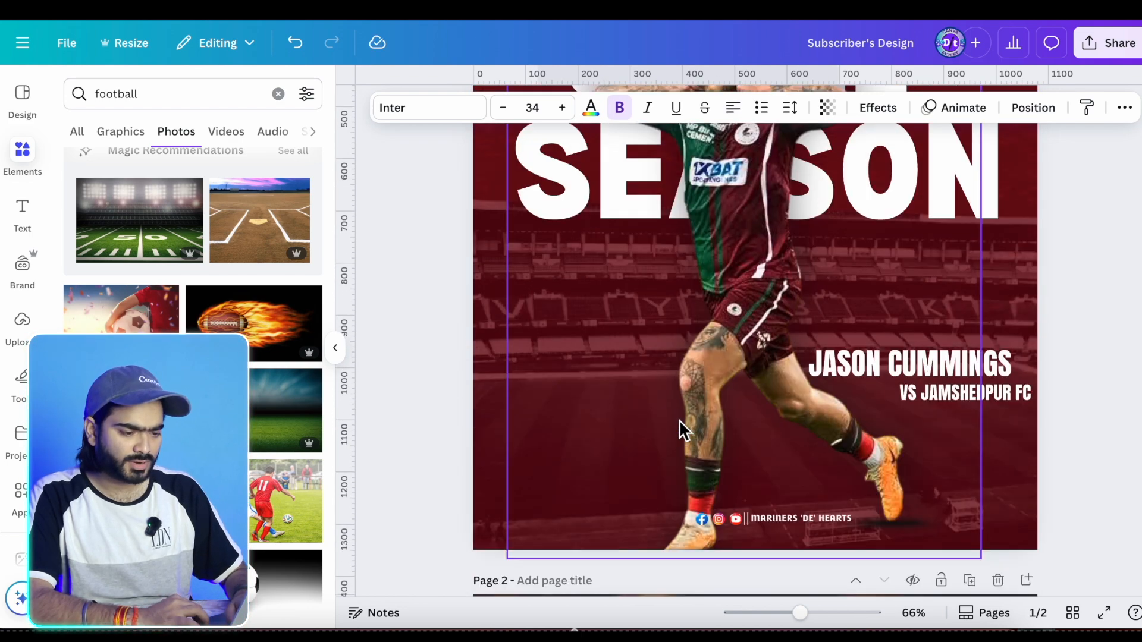
pyautogui.click(935, 394)
pyautogui.scroll(5, 937, 395)
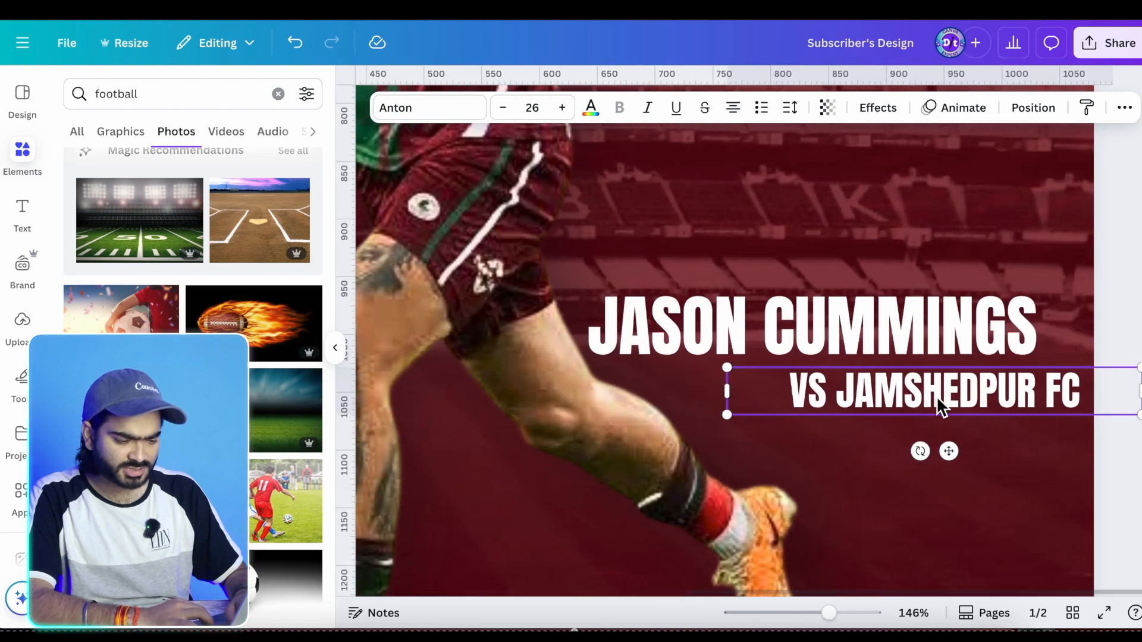
pyautogui.scroll(-1, 936, 395)
pyautogui.doubleClick(849, 379)
pyautogui.click(840, 374)
pyautogui.scroll(-5, 844, 375)
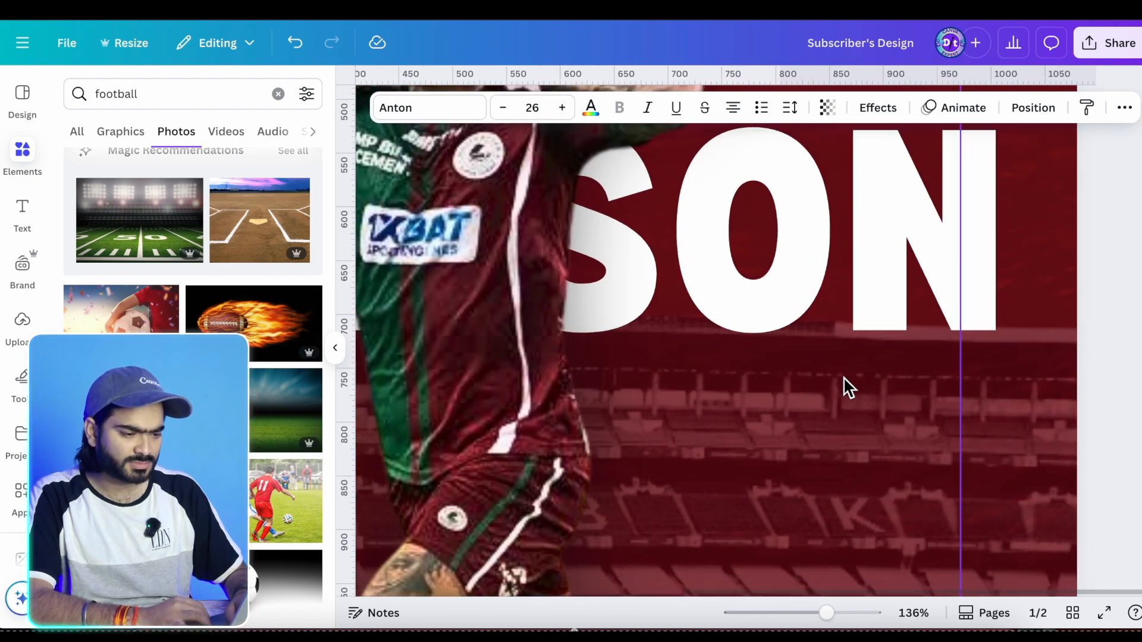
pyautogui.scroll(5, 844, 377)
pyautogui.scroll(2, 623, 266)
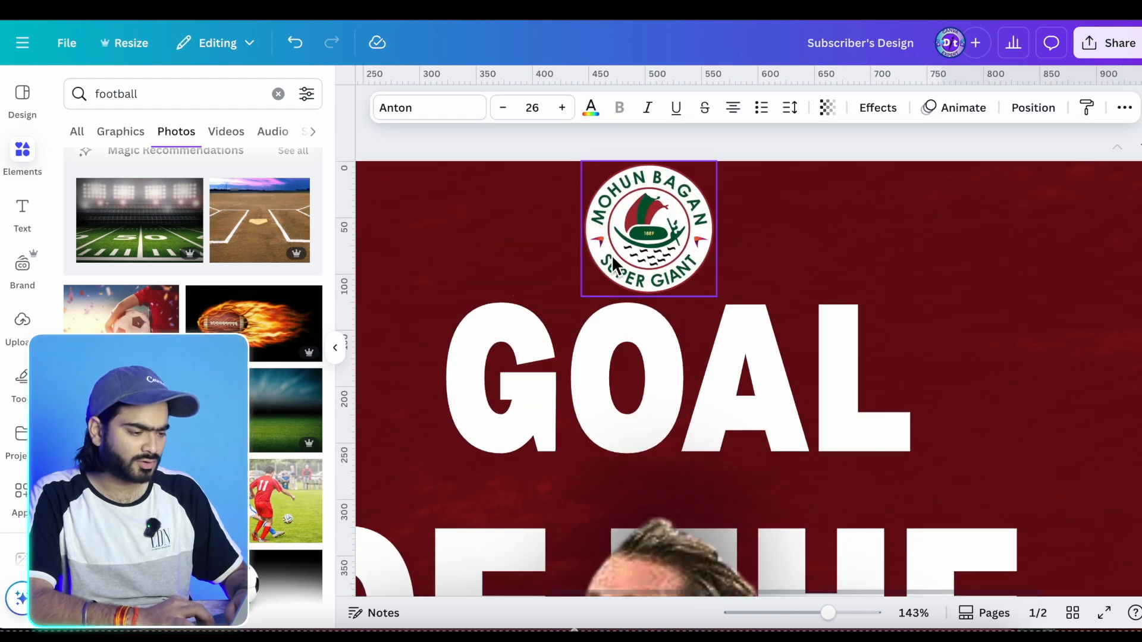
pyautogui.scroll(-3, 623, 214)
pyautogui.scroll(-10, 623, 220)
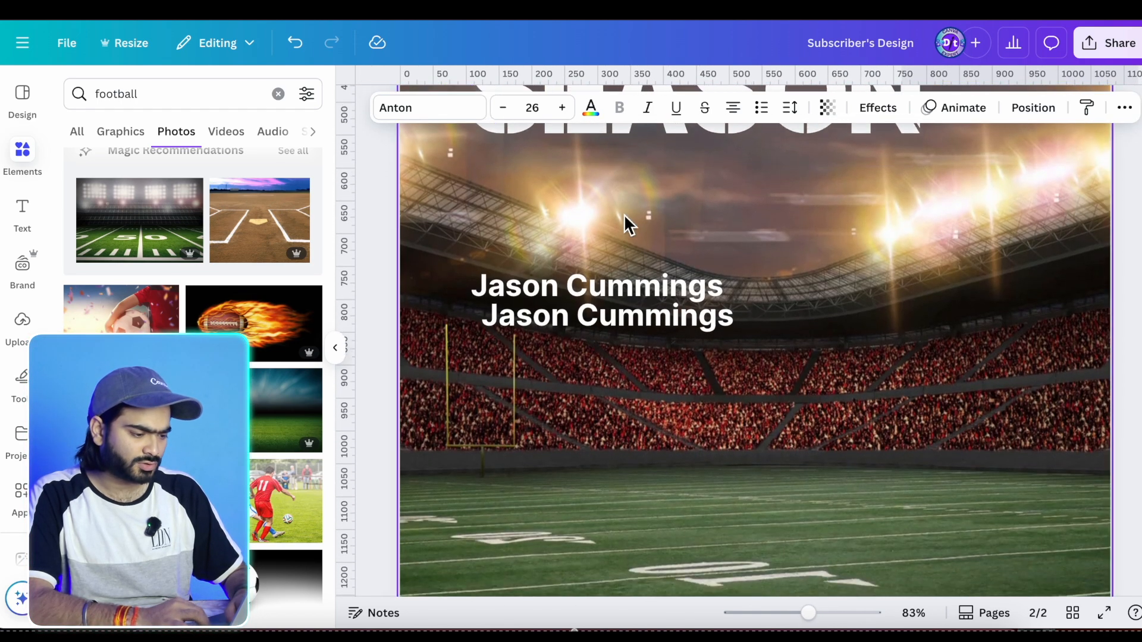
# Replace the duplicated text with the previously copied club line "(JMohun Bagan FC)"
pyautogui.click(578, 321)
pyautogui.click(572, 319)
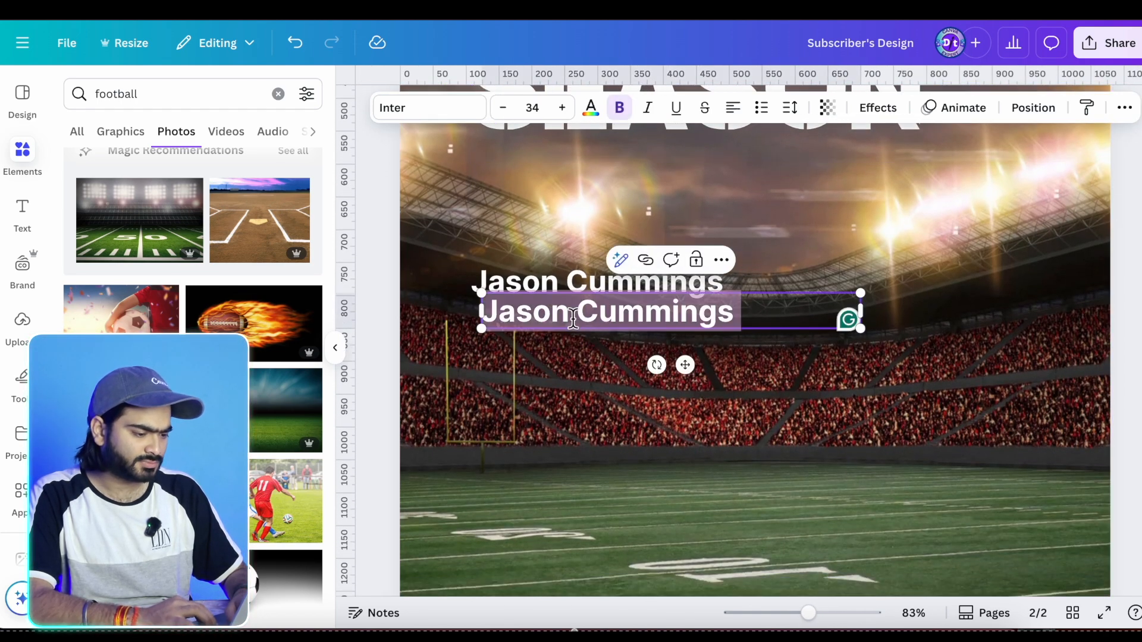
pyautogui.hotkey('ctrl', 'shift', 'v')
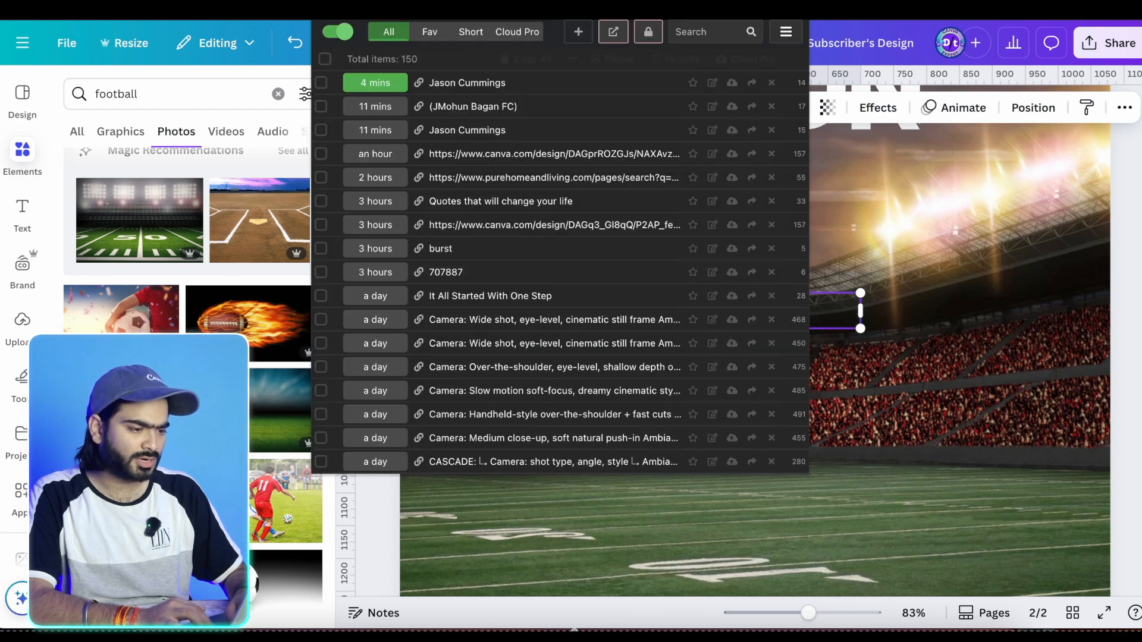
pyautogui.click(523, 119)
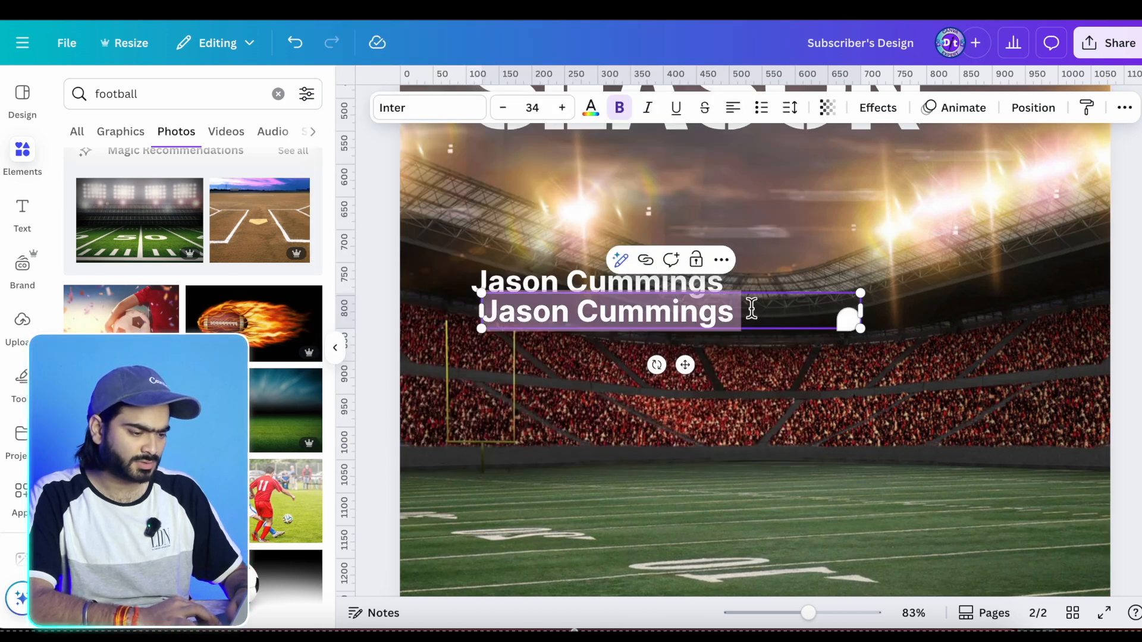
pyautogui.write('(JMohun Bagan FC)')
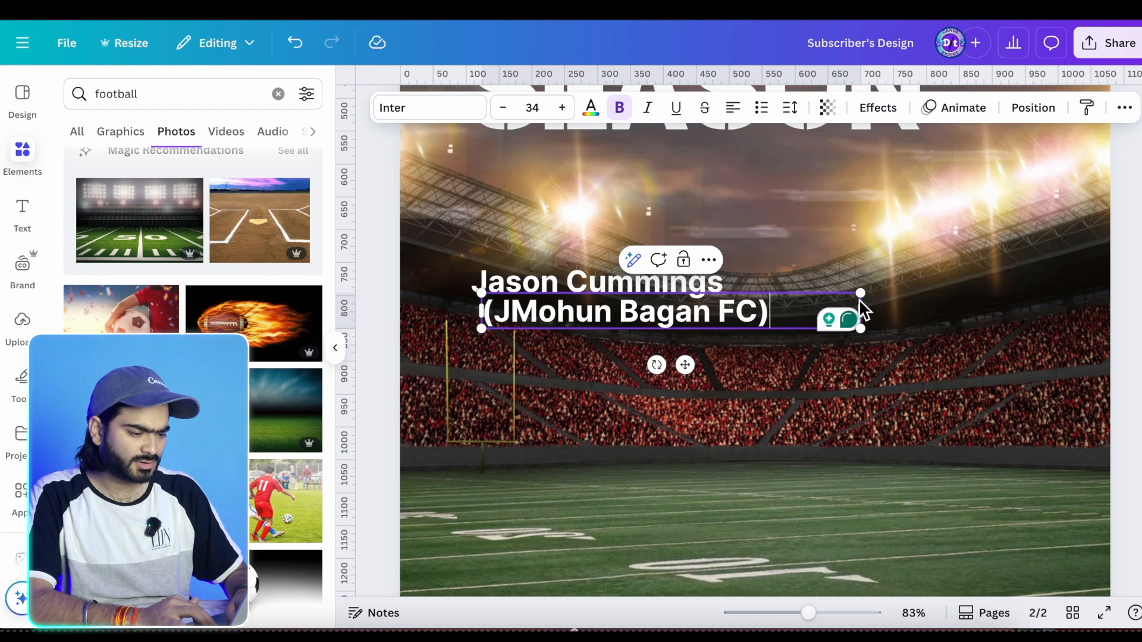
# Shrink the club line to font size 14.5 and right-align its text
pyautogui.moveTo(860, 294); pyautogui.dragTo(646, 306)
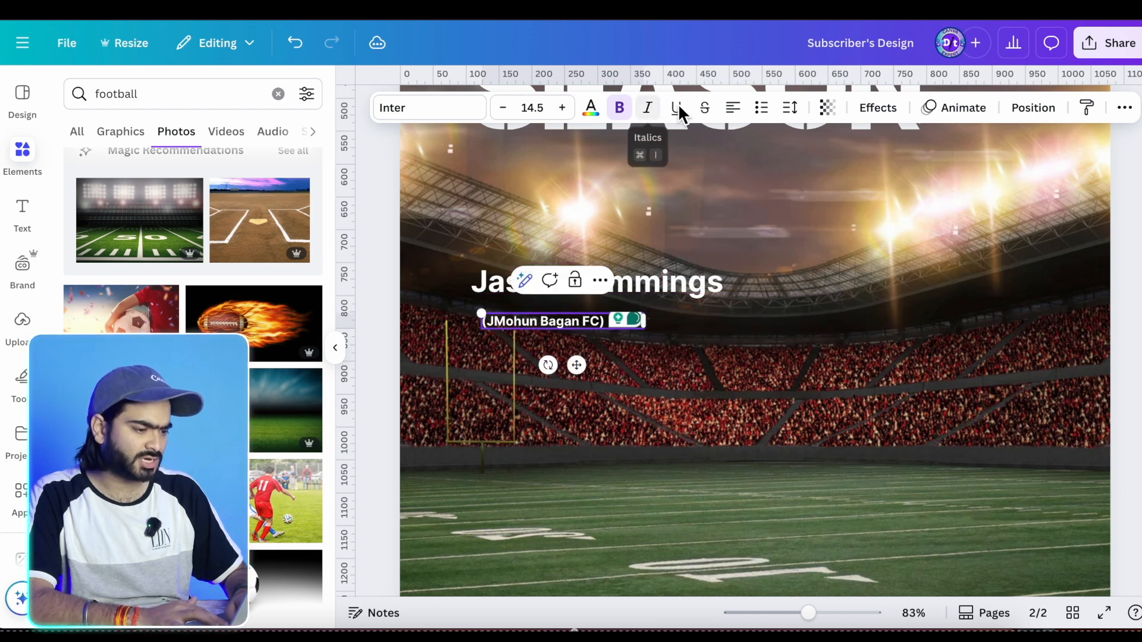
pyautogui.doubleClick(733, 107)
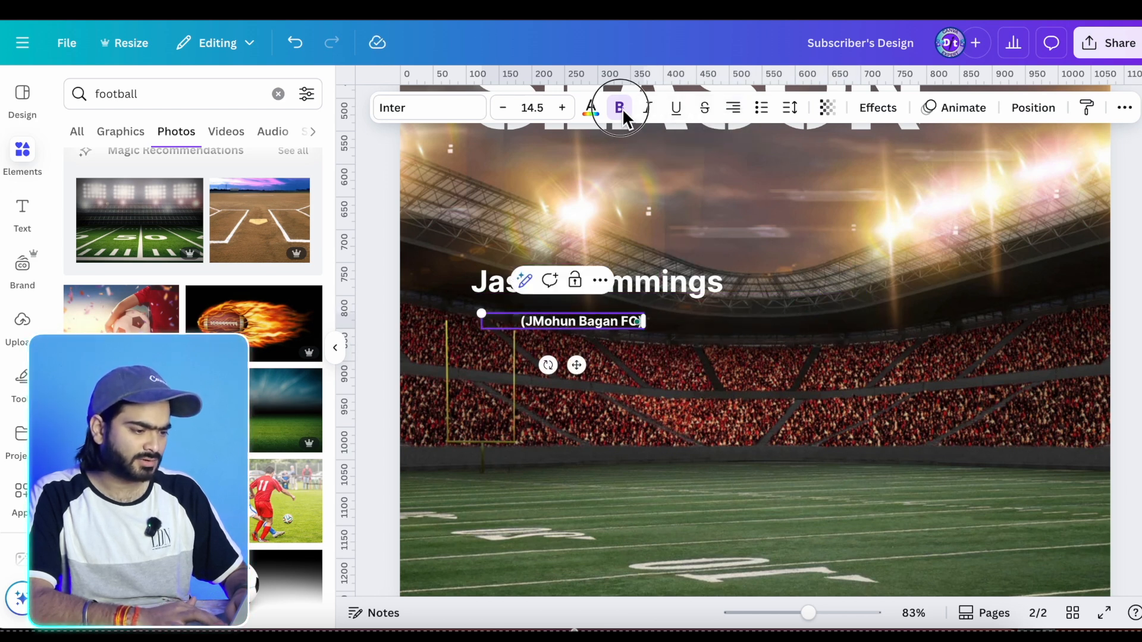
pyautogui.click(741, 275)
pyautogui.click(600, 323)
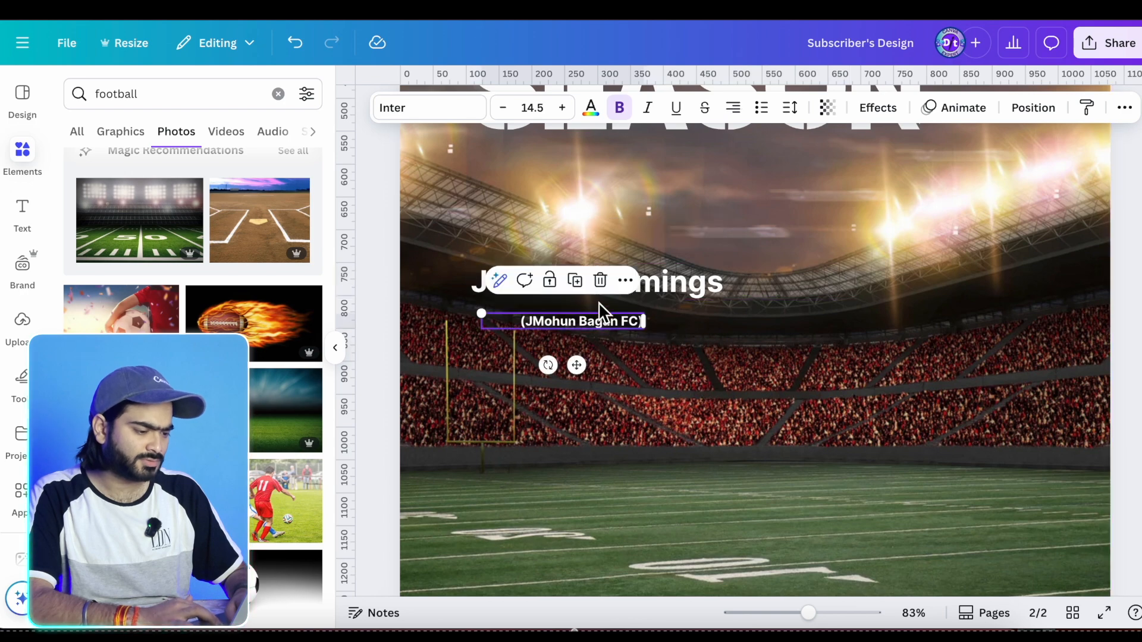
# Make the club line non-bold and italic, and place it flush with the right end of the player's name
pyautogui.click(619, 108)
pyautogui.scroll(5, 645, 319)
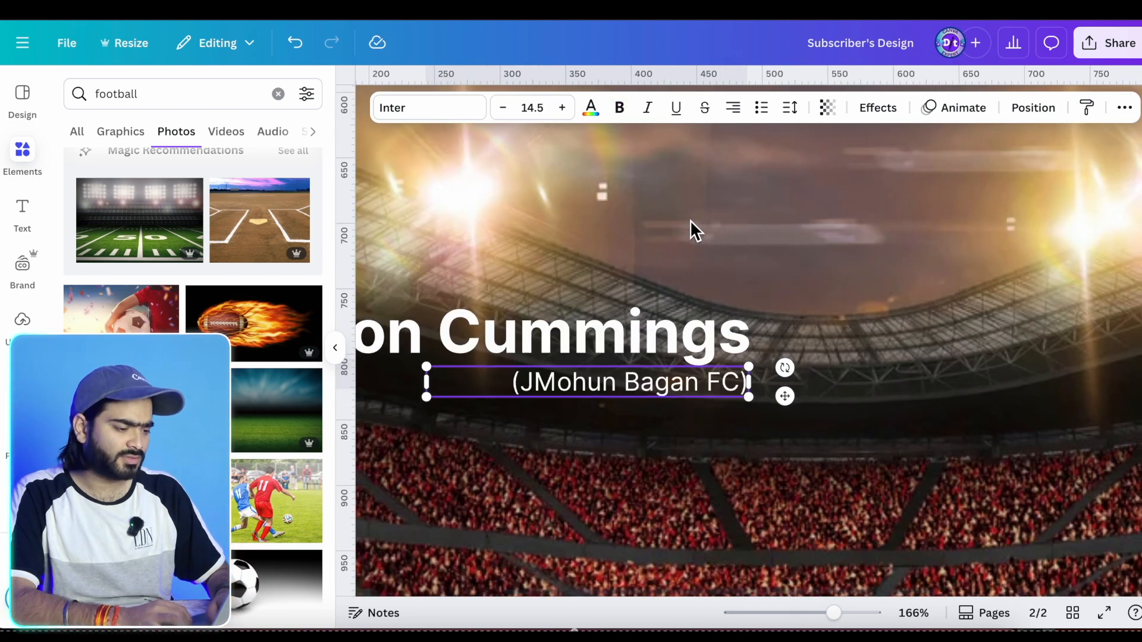
pyautogui.moveTo(677, 391); pyautogui.dragTo(679, 390)
pyautogui.click(648, 109)
pyautogui.click(646, 218)
# Narrow the player's name text box to fit its text and group it with the club line
pyautogui.scroll(-4, 640, 258)
pyautogui.click(640, 262)
pyautogui.keyDown('shift'); pyautogui.click(636, 297); pyautogui.keyUp('shift')
pyautogui.click(595, 318)
pyautogui.click(552, 296)
pyautogui.click(879, 265)
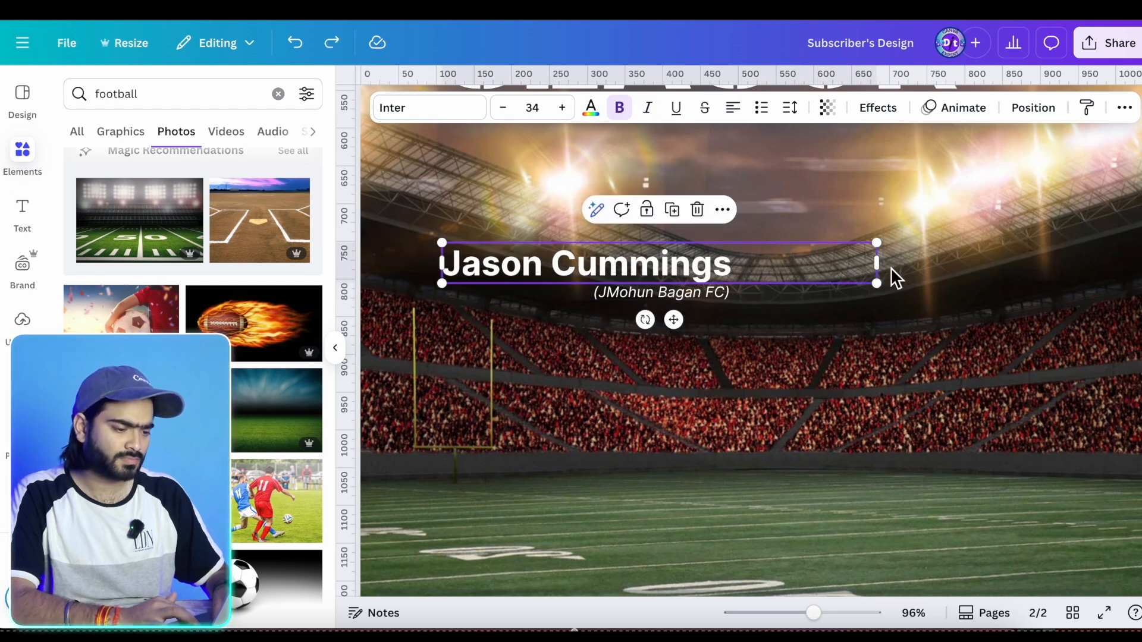
pyautogui.moveTo(874, 265); pyautogui.dragTo(752, 266)
pyautogui.keyDown('shift'); pyautogui.click(721, 294); pyautogui.keyUp('shift')
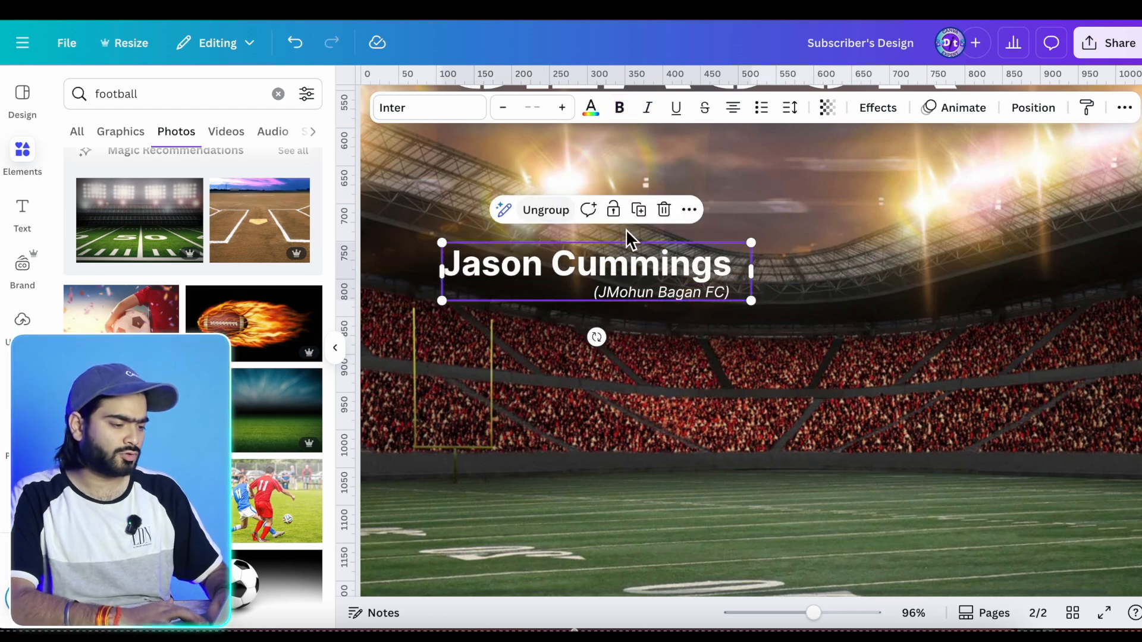
# Nudge the grouped name lines slightly, then show the rulers and add a vertical guide along the heading's left edge
pyautogui.scroll(-5, 748, 270)
pyautogui.moveTo(659, 357); pyautogui.dragTo(674, 359)
pyautogui.hotkey('shift', 'r')
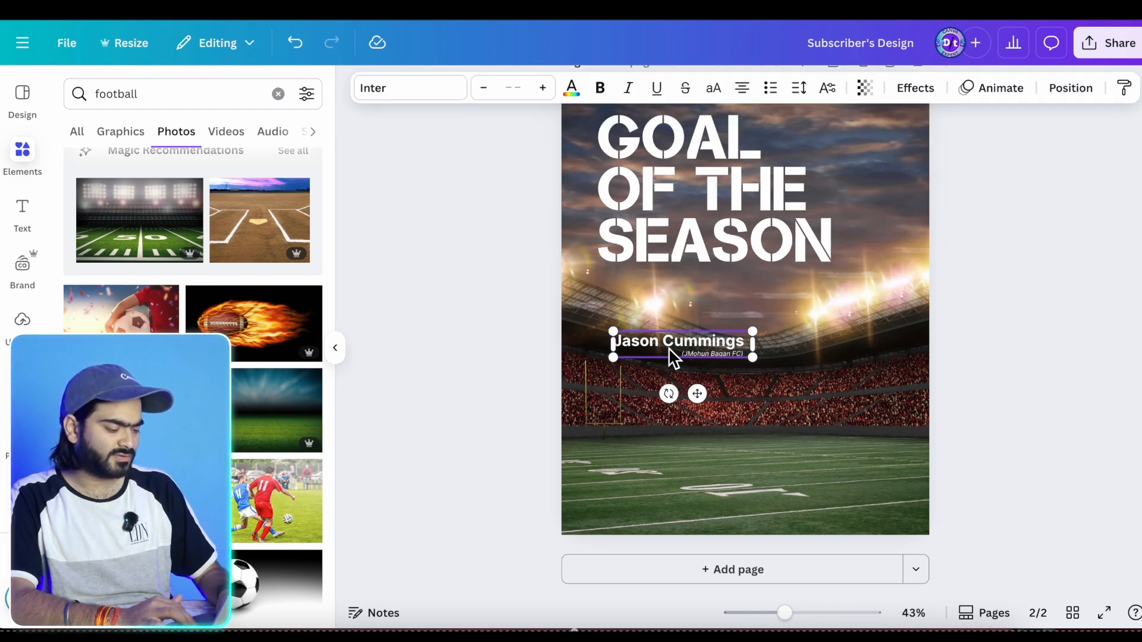
pyautogui.hotkey('shift', 'r')
pyautogui.moveTo(350, 246); pyautogui.dragTo(619, 225)
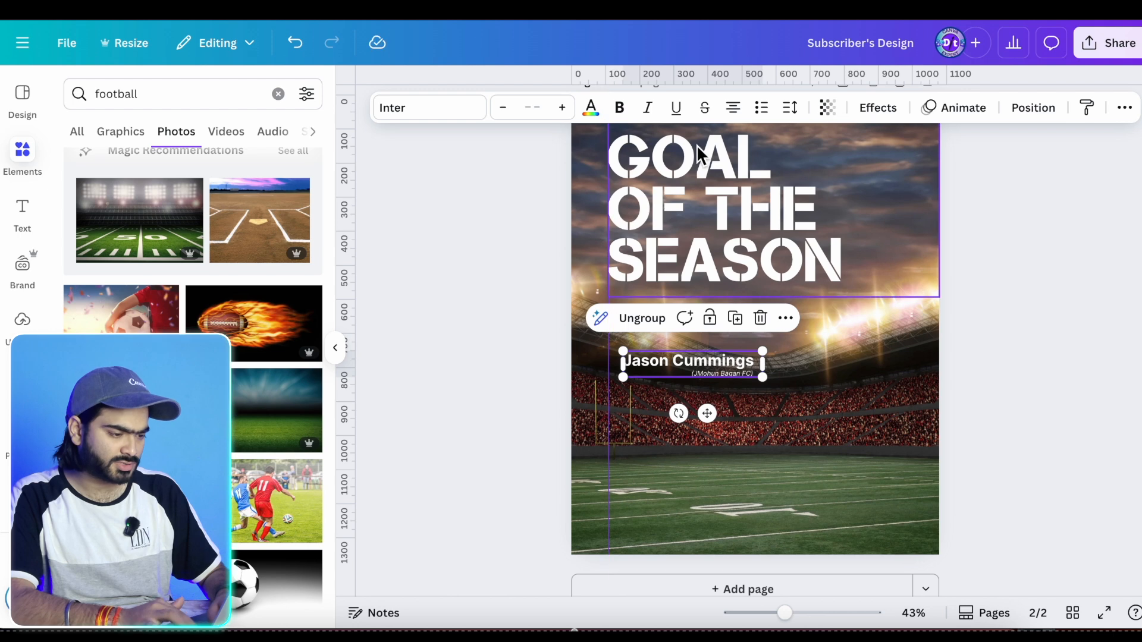
# Add a horizontal guide below the heading and align the grouped name and club line to both guides
pyautogui.moveTo(684, 337); pyautogui.dragTo(642, 369)
pyautogui.scroll(5, 700, 370)
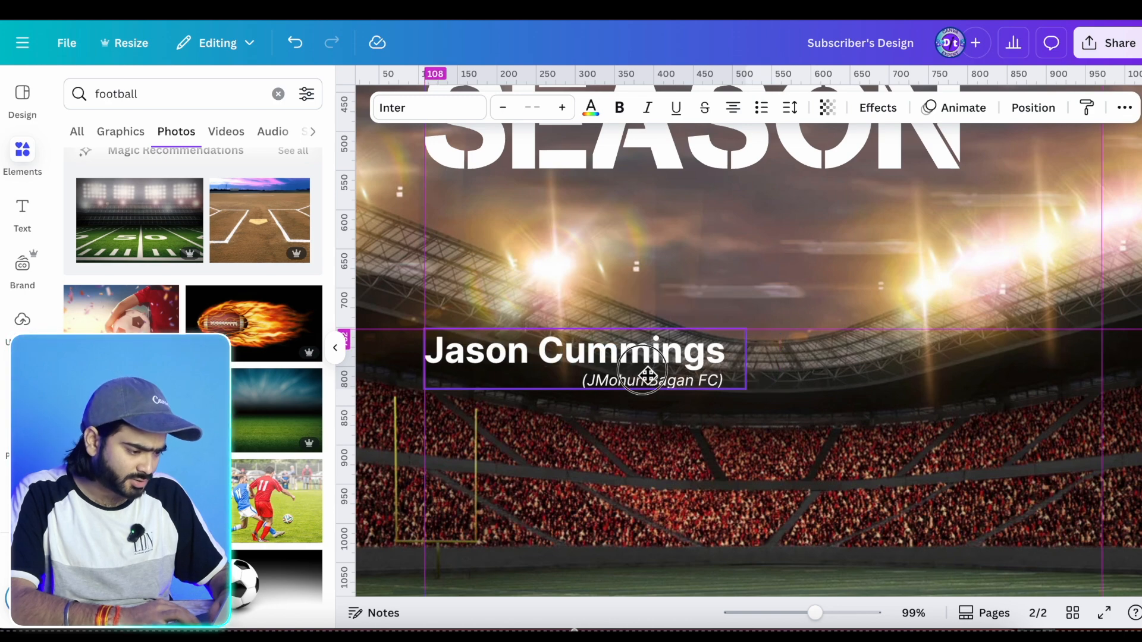
pyautogui.click(652, 422)
pyautogui.scroll(-5, 652, 422)
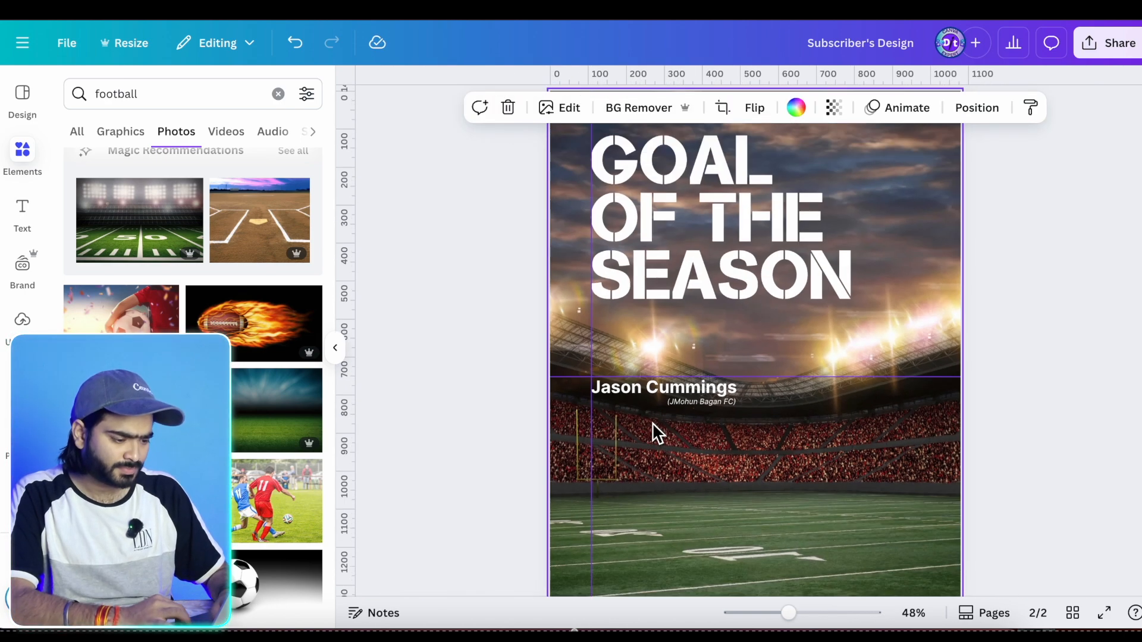
pyautogui.click(461, 323)
# Copy the footballer cutout from page 1 onto page 2 and shift it towards the page's right side
pyautogui.scroll(10, 512, 319)
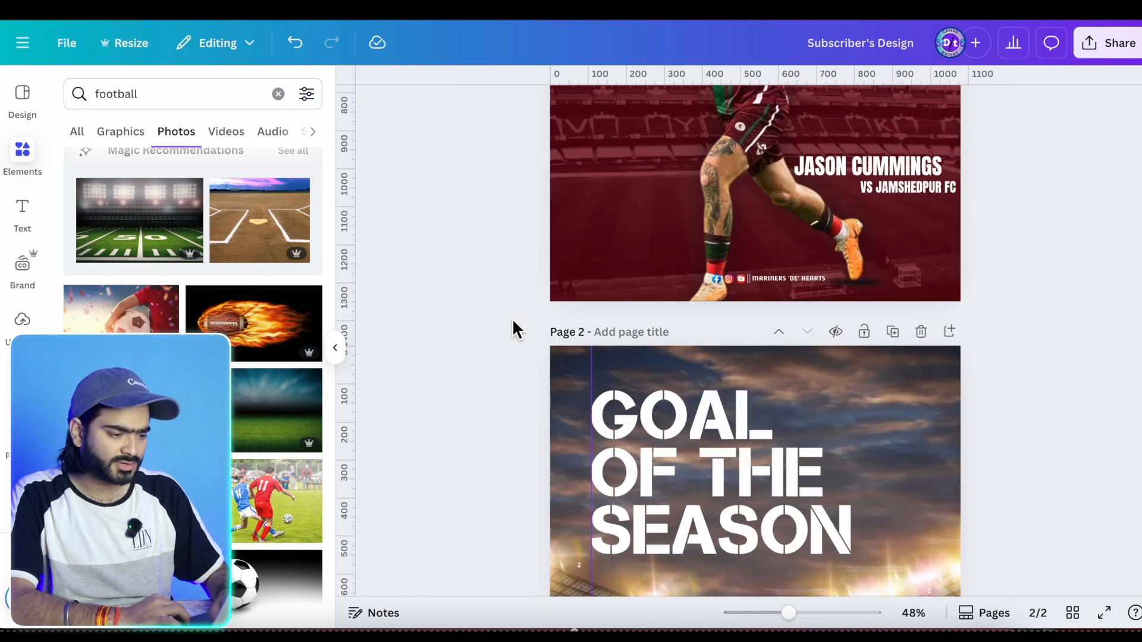
pyautogui.scroll(2, 512, 319)
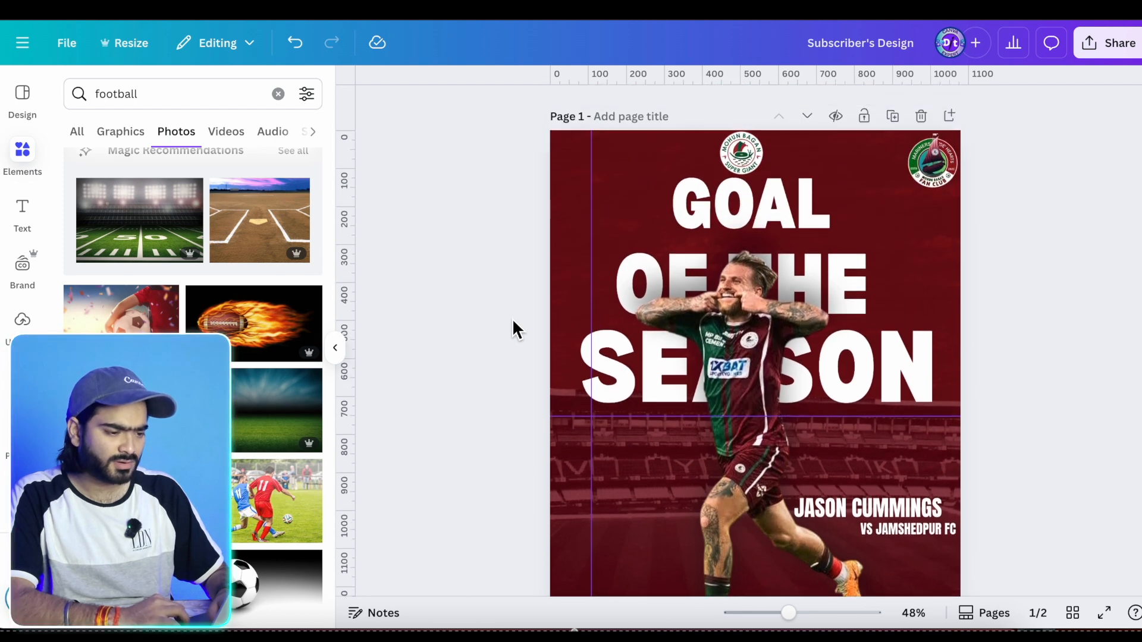
pyautogui.click(713, 398)
pyautogui.scroll(-3, 712, 397)
pyautogui.scroll(-2, 713, 397)
pyautogui.scroll(-1, 838, 533)
pyautogui.scroll(-2, 837, 533)
pyautogui.hotkey('ctrl', 'v')
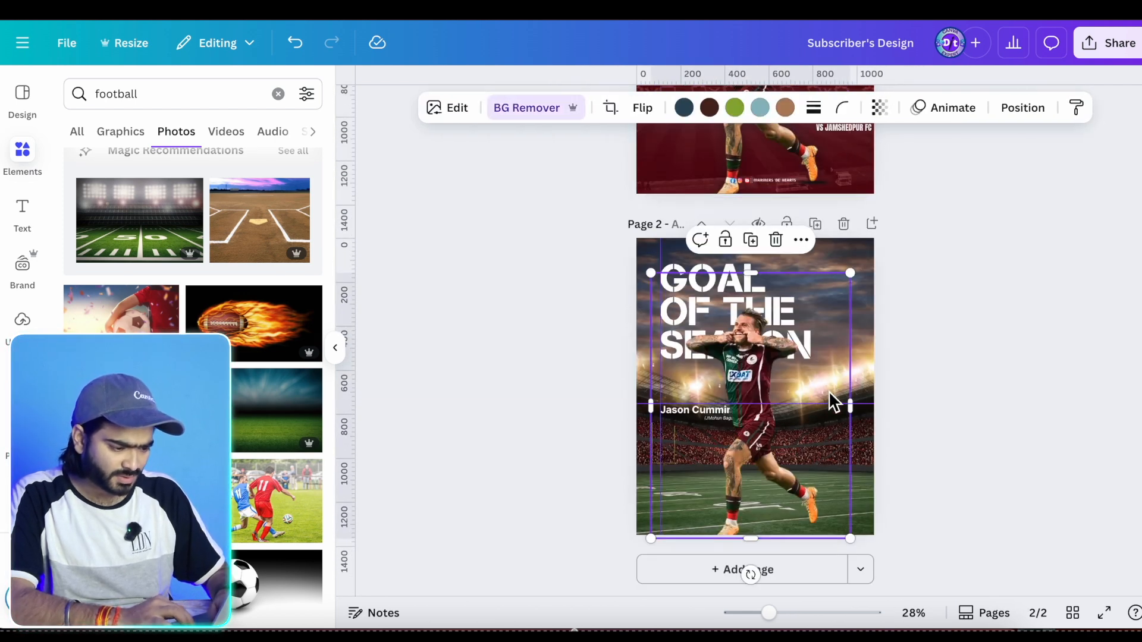
pyautogui.moveTo(791, 436); pyautogui.dragTo(846, 440)
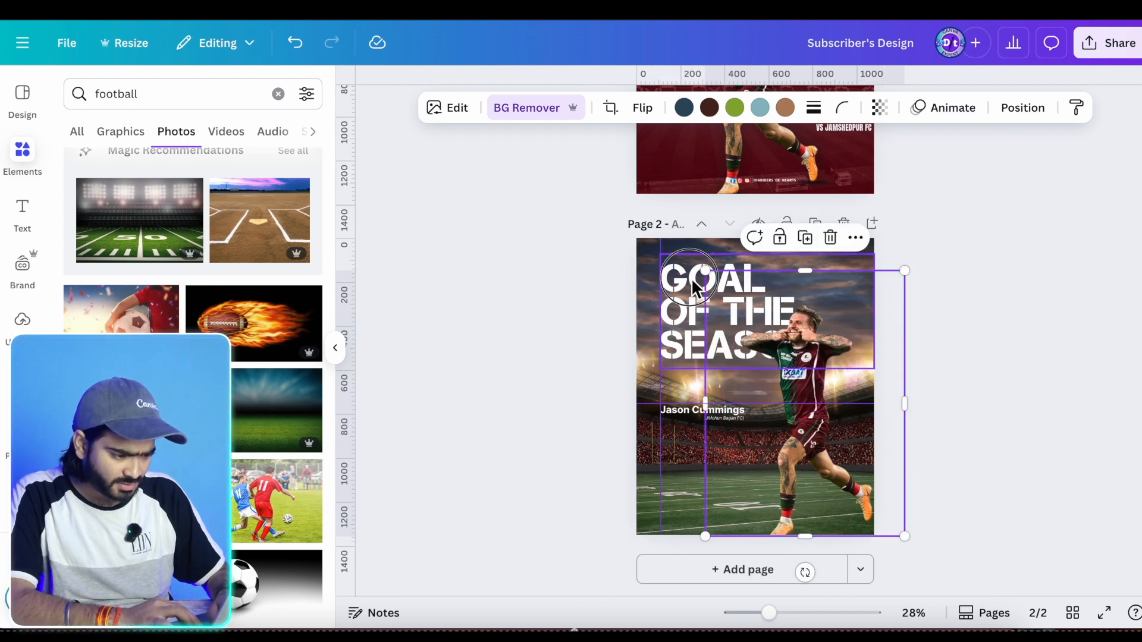
# Enlarge the "GOAL OF THE SEASON" heading on page 2 slightly, keeping its left edge in place
pyautogui.click(693, 289)
pyautogui.moveTo(875, 371); pyautogui.dragTo(842, 319)
pyautogui.click(839, 437)
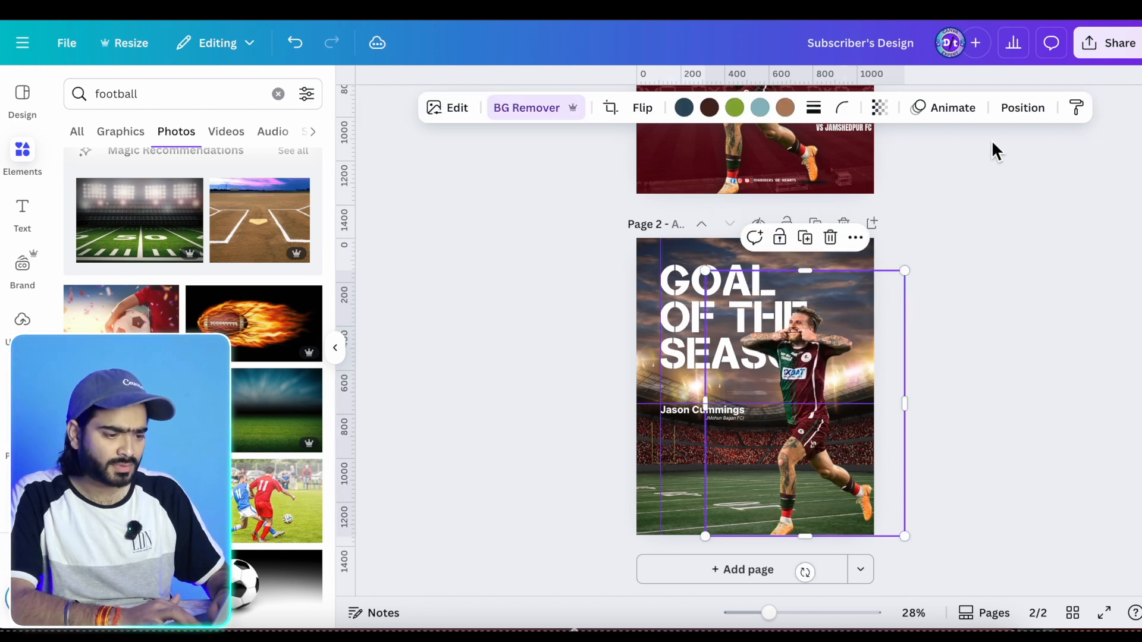
# Enlarge the player cutout on page 2 and undo the last shift of its position
pyautogui.moveTo(909, 274); pyautogui.dragTo(933, 230)
pyautogui.moveTo(872, 288)
pyautogui.mouseDown()
pyautogui.moveTo(897, 330)
pyautogui.moveTo(885, 283)
pyautogui.mouseUp()
pyautogui.hotkey('ctrl', 'z')
pyautogui.click(976, 258)
pyautogui.scroll(3, 719, 160)
pyautogui.moveTo(719, 160); pyautogui.dragTo(720, 138)
pyautogui.scroll(3, 713, 213)
pyautogui.scroll(-2, 686, 259)
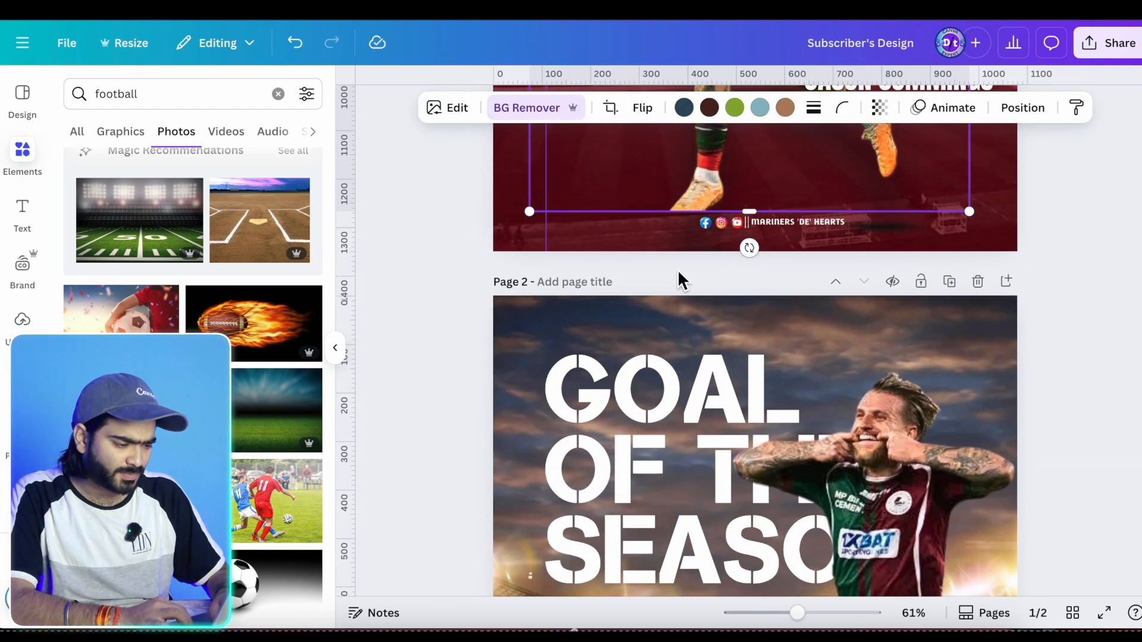
# Resize the page 2 player cutout and shift it against the page's right edge, with its trailing foot running off the page
pyautogui.scroll(-4, 673, 226)
pyautogui.click(809, 298)
pyautogui.moveTo(945, 212); pyautogui.dragTo(931, 339)
pyautogui.moveTo(860, 368); pyautogui.dragTo(909, 368)
pyautogui.moveTo(910, 293); pyautogui.dragTo(957, 277)
pyautogui.click(906, 311)
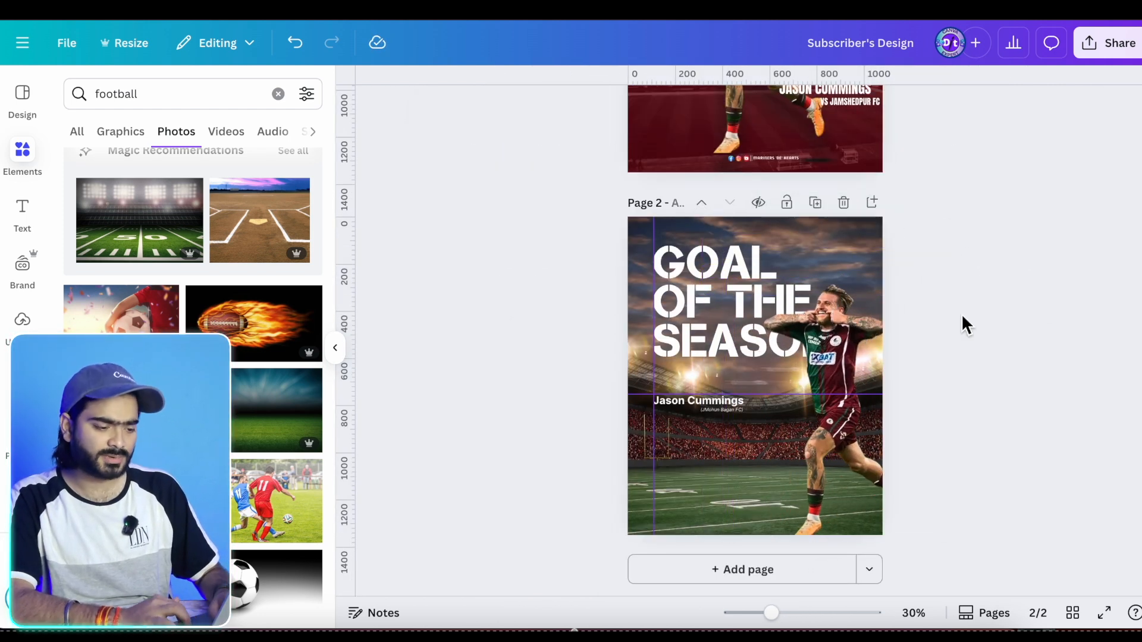
pyautogui.scroll(1, 844, 251)
pyautogui.scroll(-1, 800, 227)
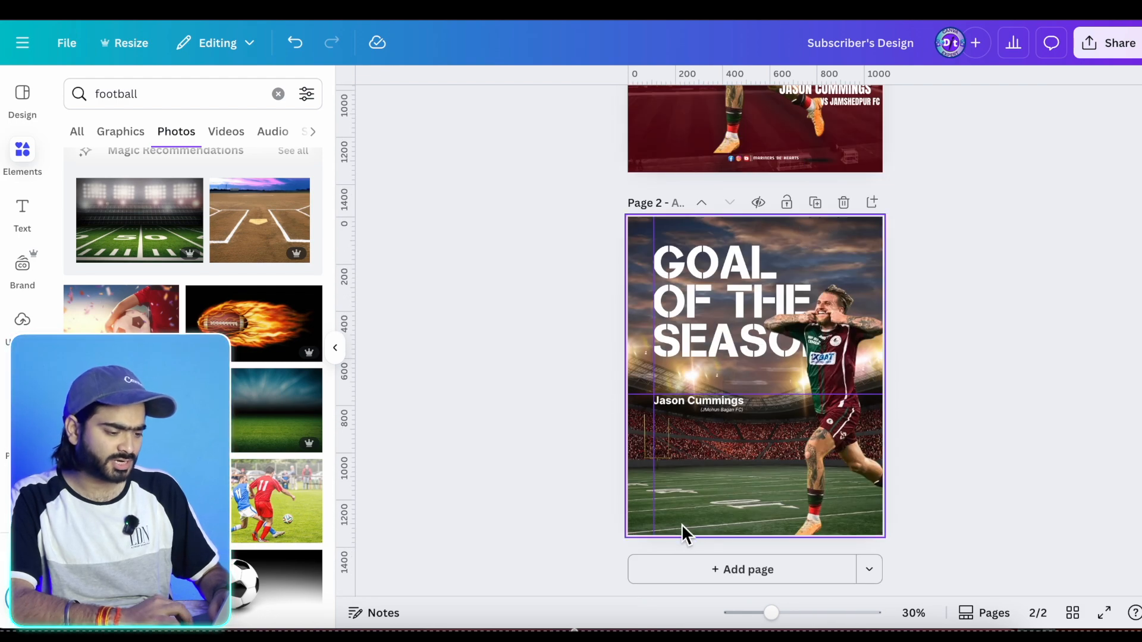
# Copy the two round club badges from page 1 to page 2 and place them near the page's bottom, starting at the vertical guide
pyautogui.scroll(5, 827, 276)
pyautogui.click(865, 179)
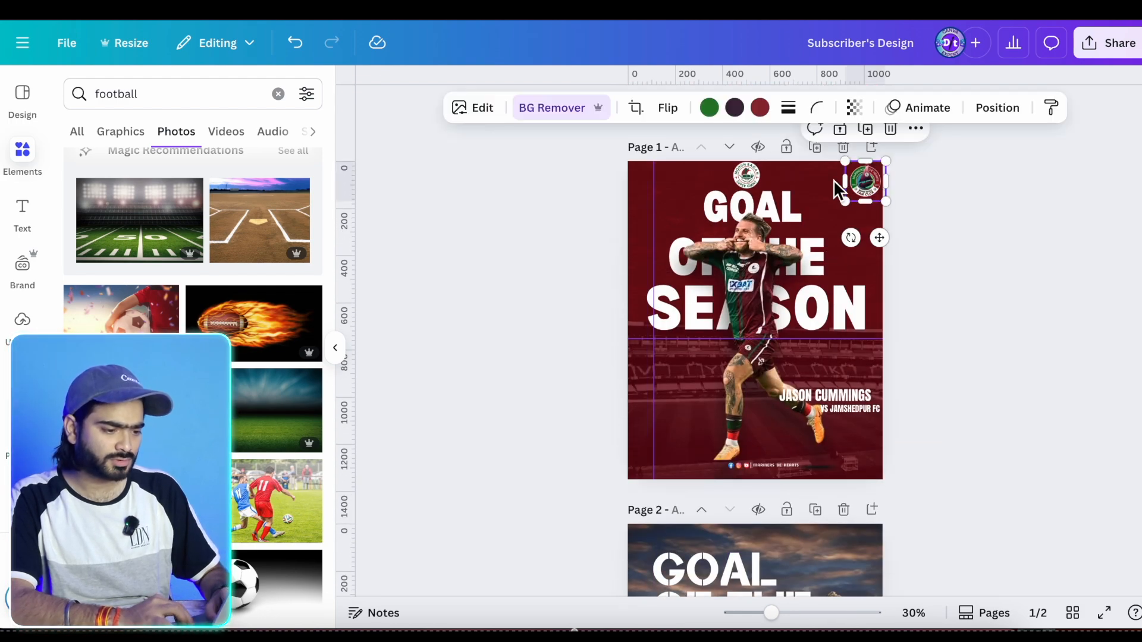
pyautogui.keyDown('shift'); pyautogui.click(750, 184); pyautogui.keyUp('shift')
pyautogui.hotkey('ctrl', 'c')
pyautogui.scroll(-5, 745, 353)
pyautogui.hotkey('ctrl', 'v')
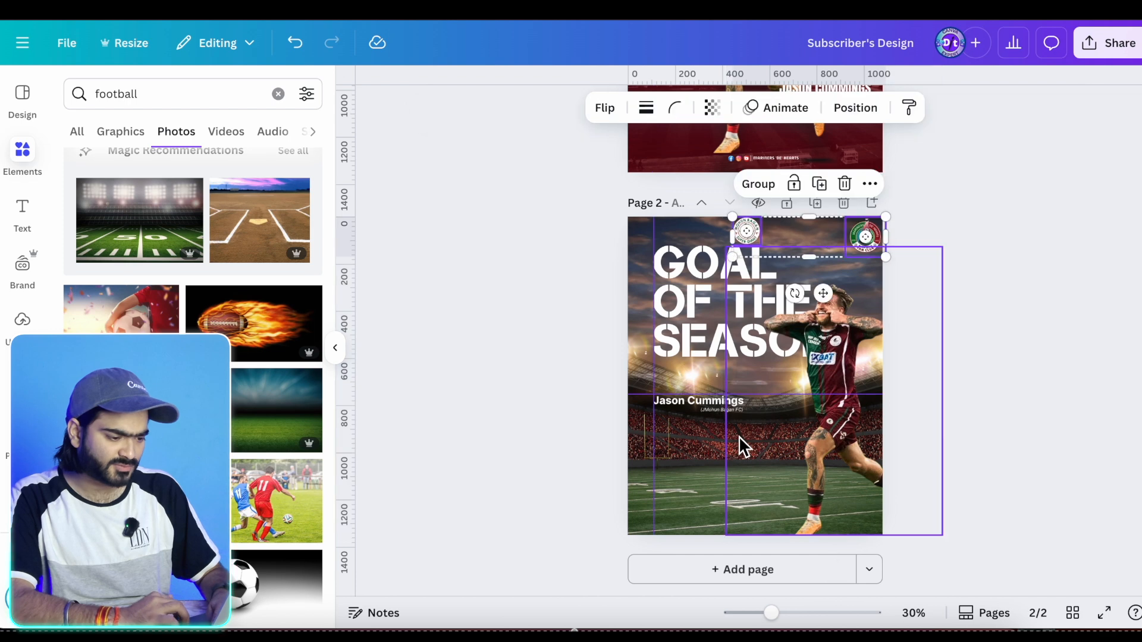
pyautogui.moveTo(824, 245); pyautogui.dragTo(743, 526)
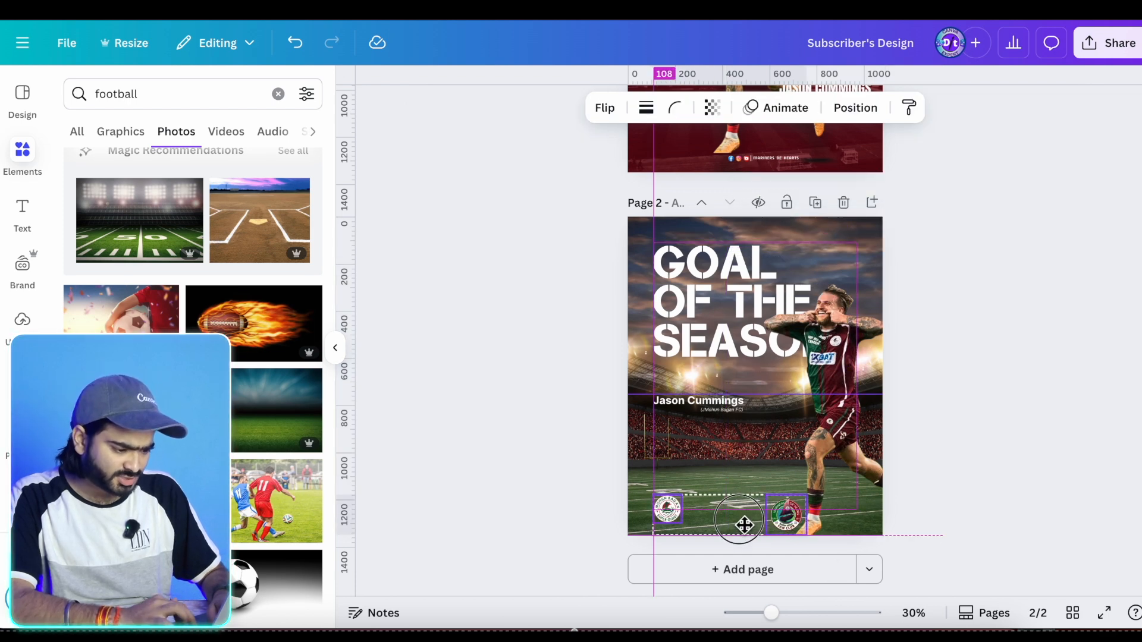
pyautogui.click(550, 448)
# Add horizontal guides along the upper and lower edges of the Mohun Bagan Super Giant badge
pyautogui.scroll(5, 550, 448)
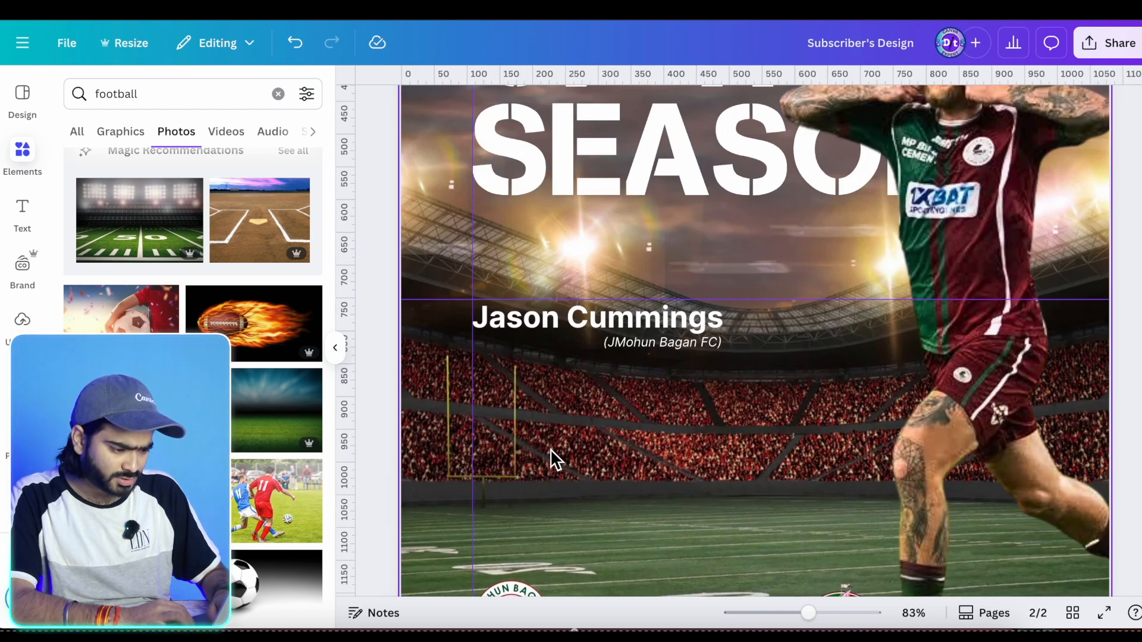
pyautogui.scroll(-3, 547, 319)
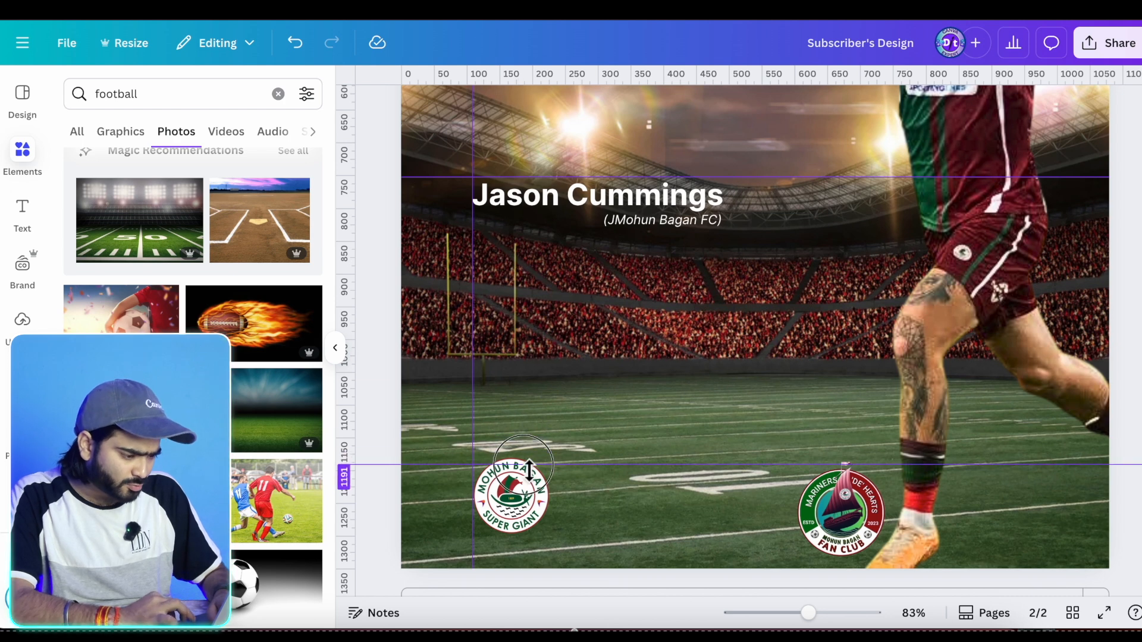
pyautogui.moveTo(529, 461); pyautogui.dragTo(528, 457)
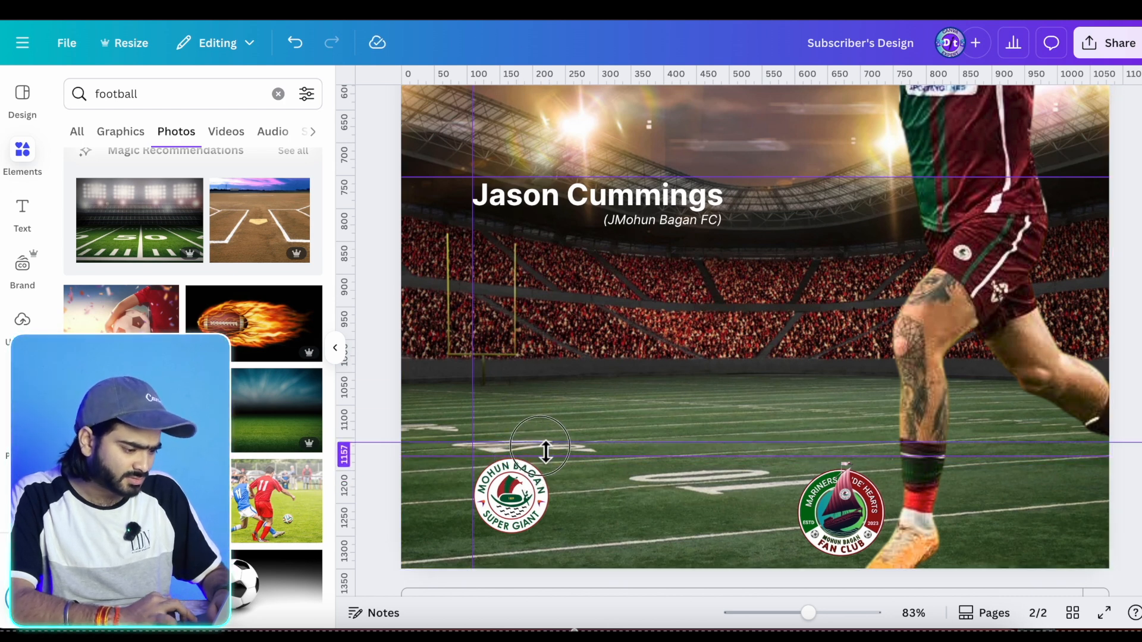
pyautogui.moveTo(548, 539); pyautogui.dragTo(548, 536)
# Move the fan club badge beside the Mohun Bagan Super Giant badge and resize it to fit between the two horizontal guides
pyautogui.moveTo(834, 497); pyautogui.dragTo(600, 480)
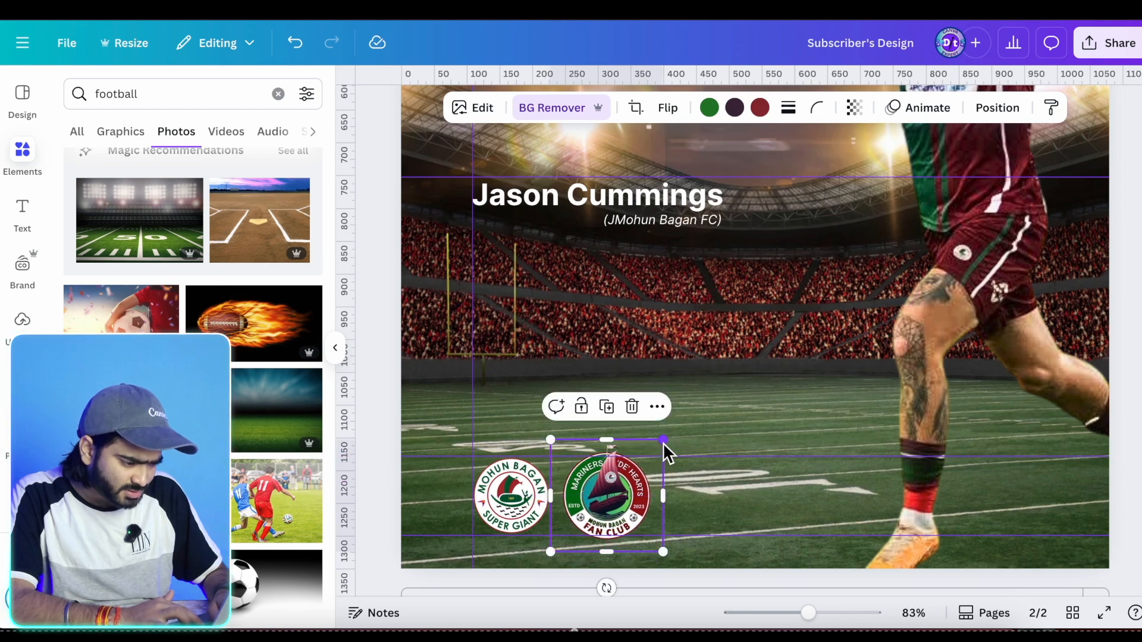
pyautogui.moveTo(664, 442)
pyautogui.mouseDown()
pyautogui.moveTo(649, 458)
pyautogui.moveTo(660, 453)
pyautogui.mouseUp()
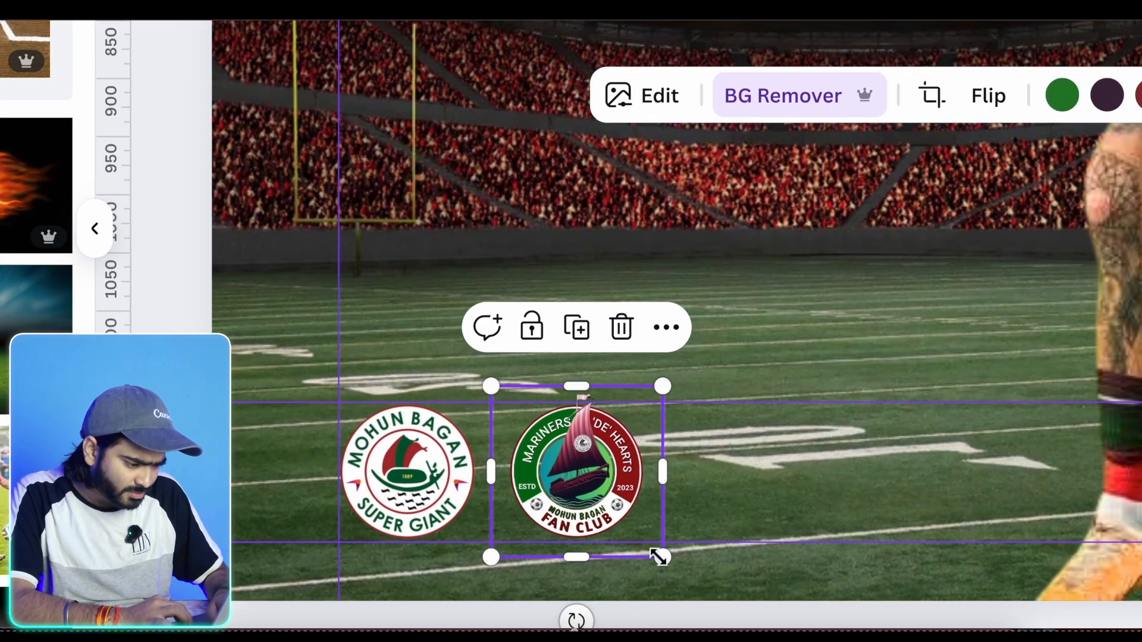
pyautogui.moveTo(663, 559); pyautogui.dragTo(671, 555)
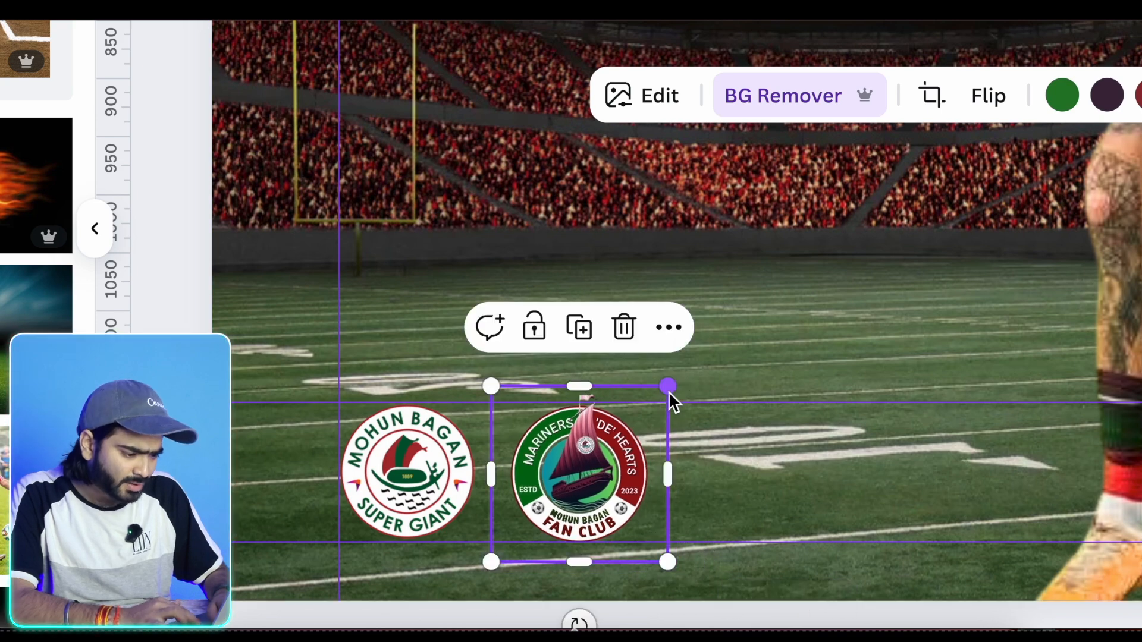
pyautogui.moveTo(670, 387); pyautogui.dragTo(675, 387)
pyautogui.moveTo(583, 473); pyautogui.dragTo(569, 470)
pyautogui.scroll(-5, 570, 469)
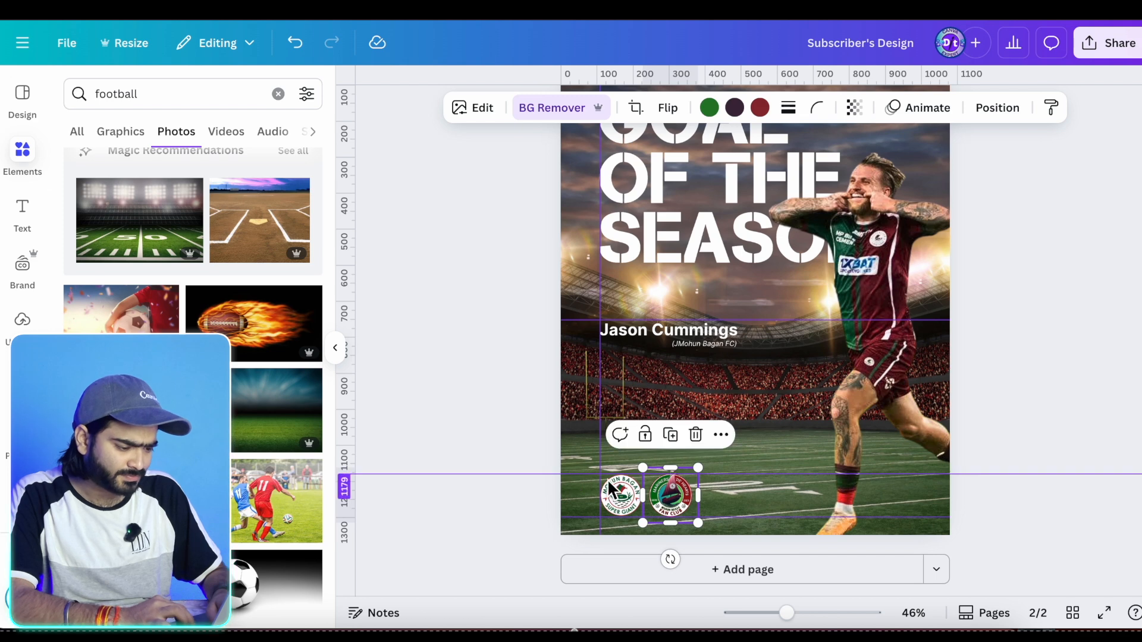
# Group the two club badges at the bottom of page 2
pyautogui.keyDown('shift'); pyautogui.click(621, 497); pyautogui.keyUp('shift')
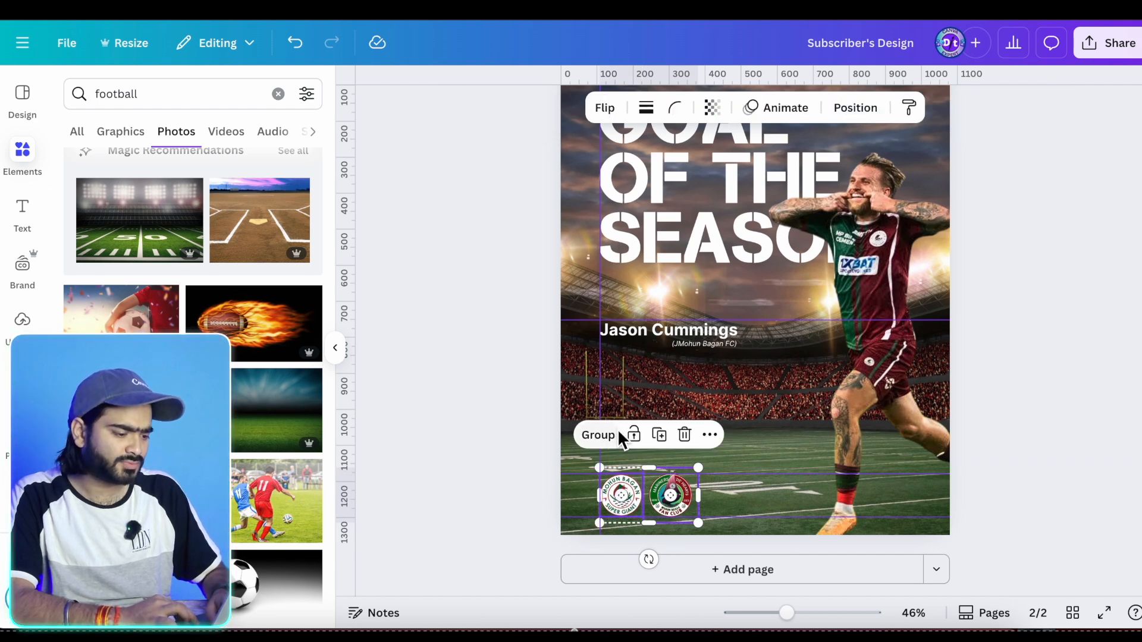
pyautogui.click(597, 434)
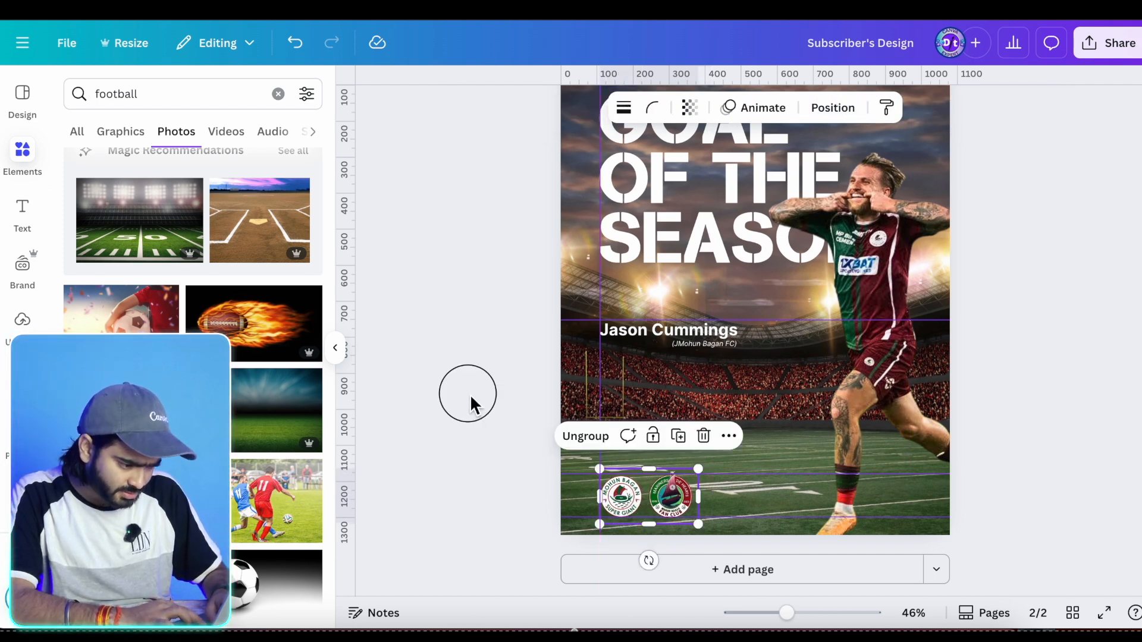
pyautogui.click(470, 394)
# Copy the social media strip from page 1 to page 2 and place it at the lower right, level with the badges
pyautogui.scroll(-3, 470, 394)
pyautogui.scroll(2, 561, 298)
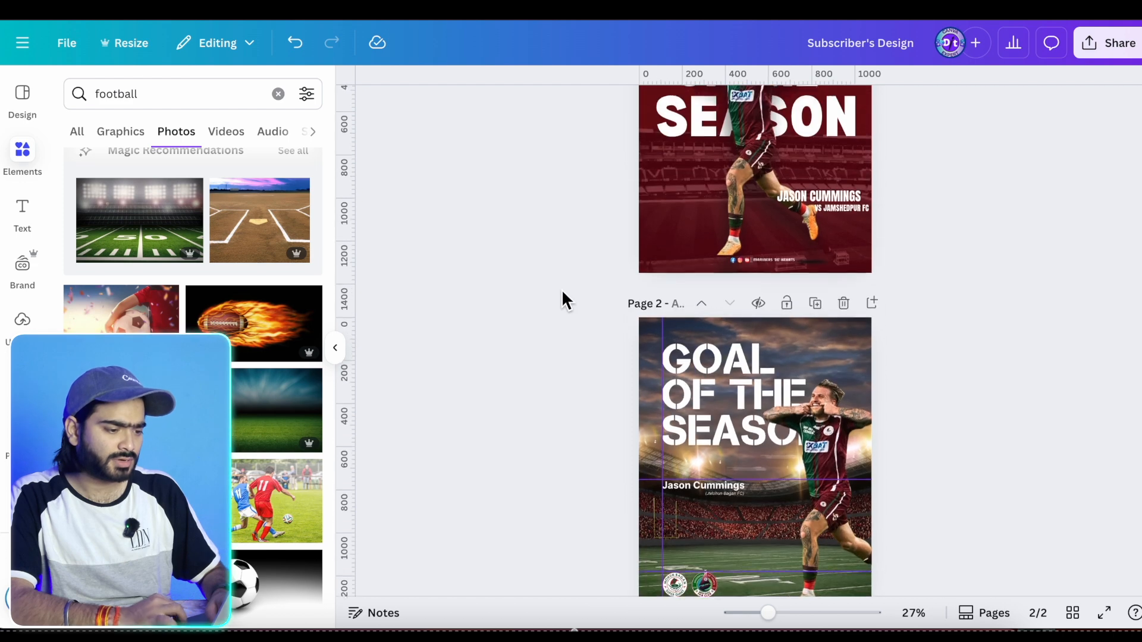
pyautogui.click(774, 265)
pyautogui.press('super+c')
pyautogui.scroll(-2, 775, 265)
pyautogui.click(791, 494)
pyautogui.press('super+v')
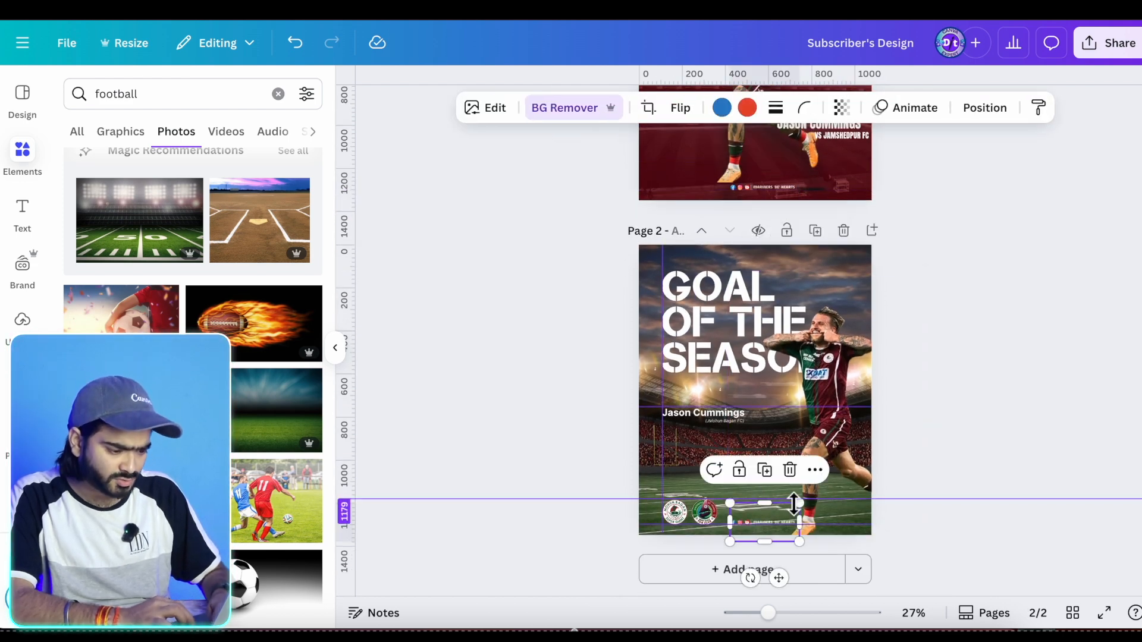
pyautogui.moveTo(764, 518); pyautogui.dragTo(848, 504)
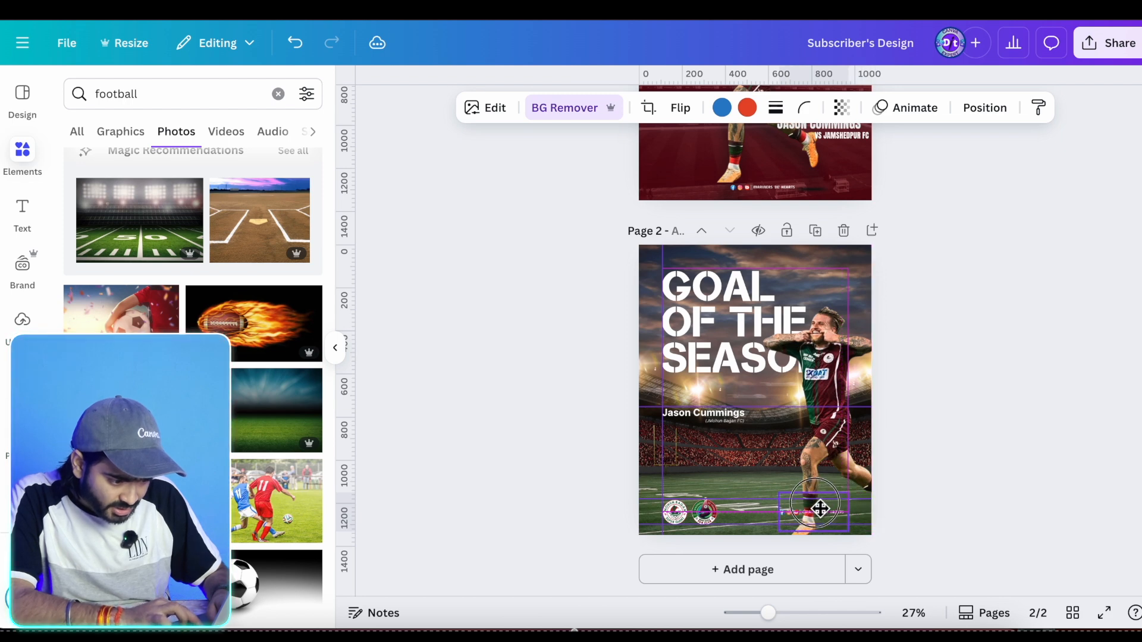
pyautogui.click(980, 462)
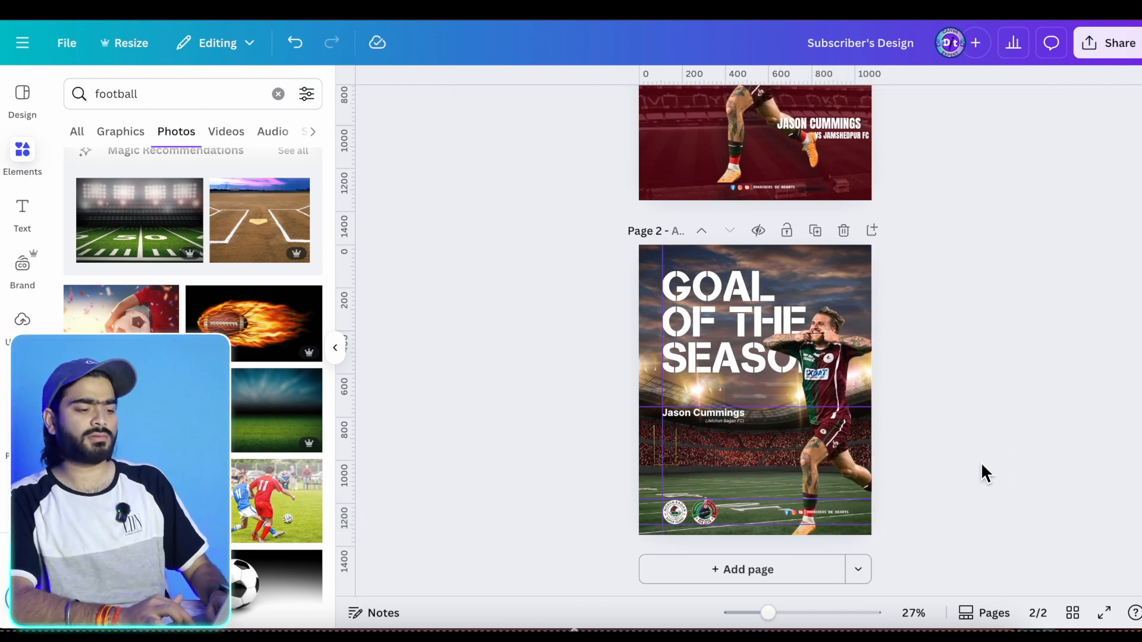
pyautogui.scroll(3, 981, 462)
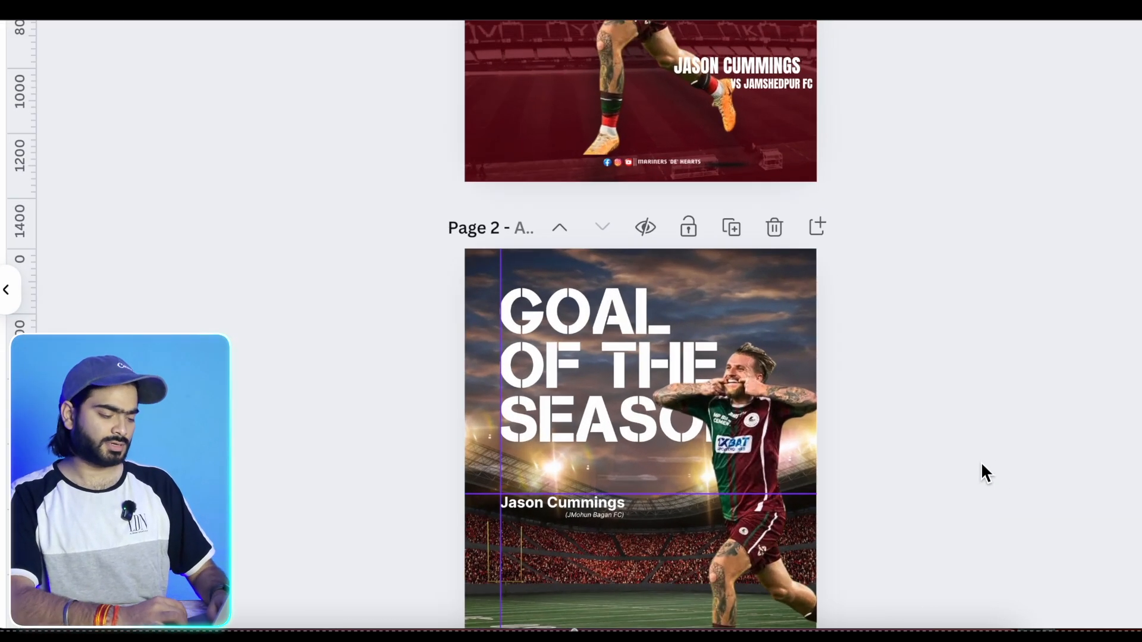
pyautogui.scroll(-2, 981, 461)
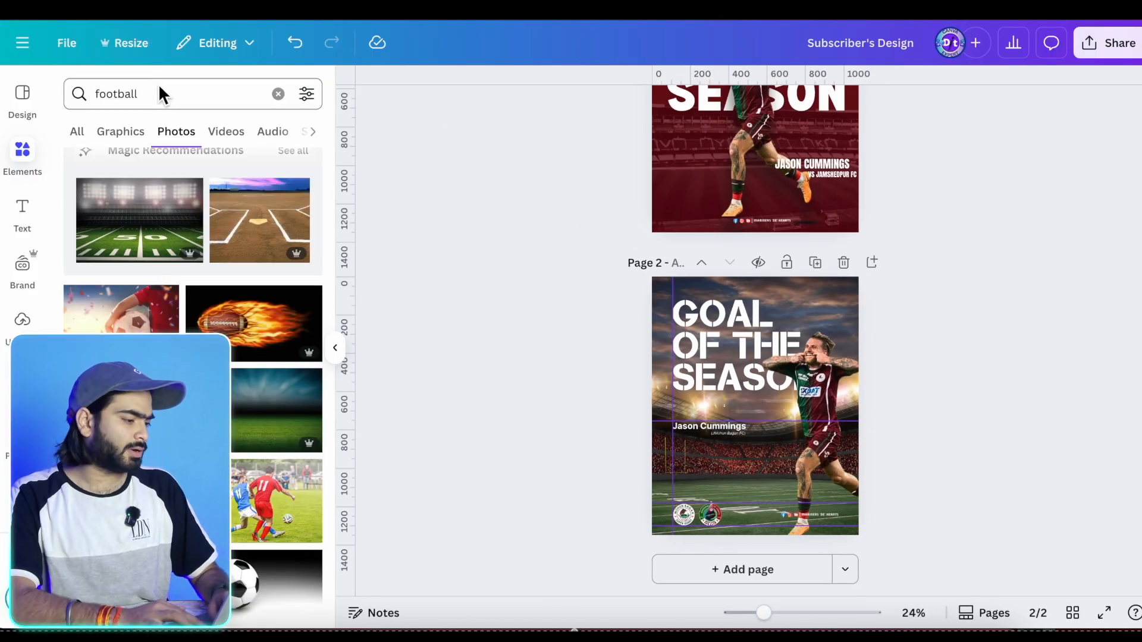
pyautogui.scroll(3, 633, 373)
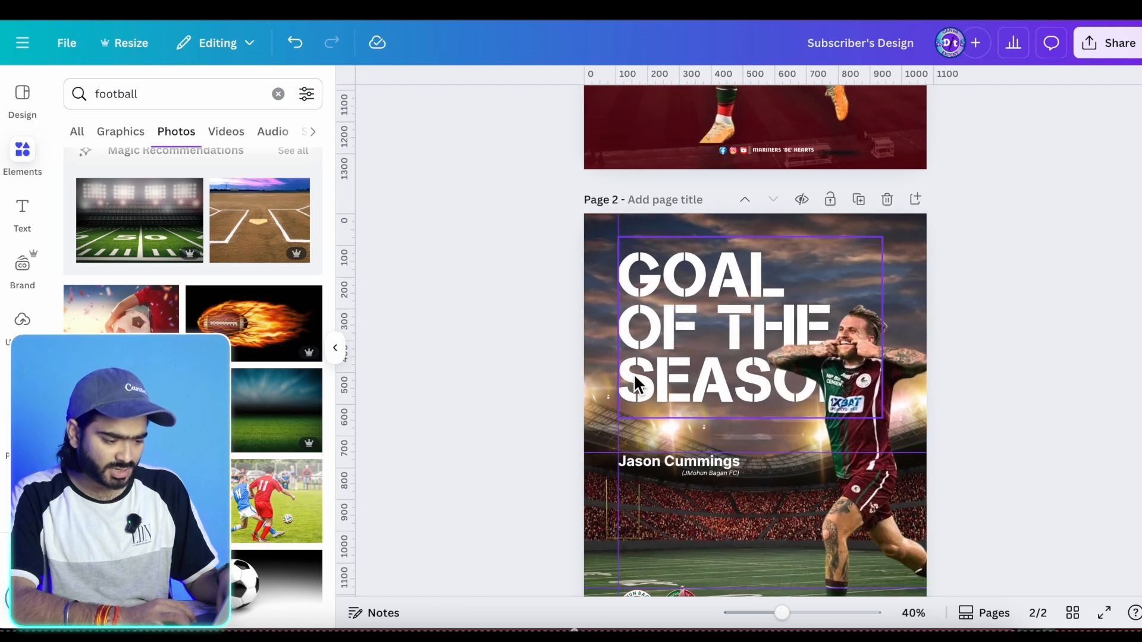
pyautogui.scroll(-2, 633, 373)
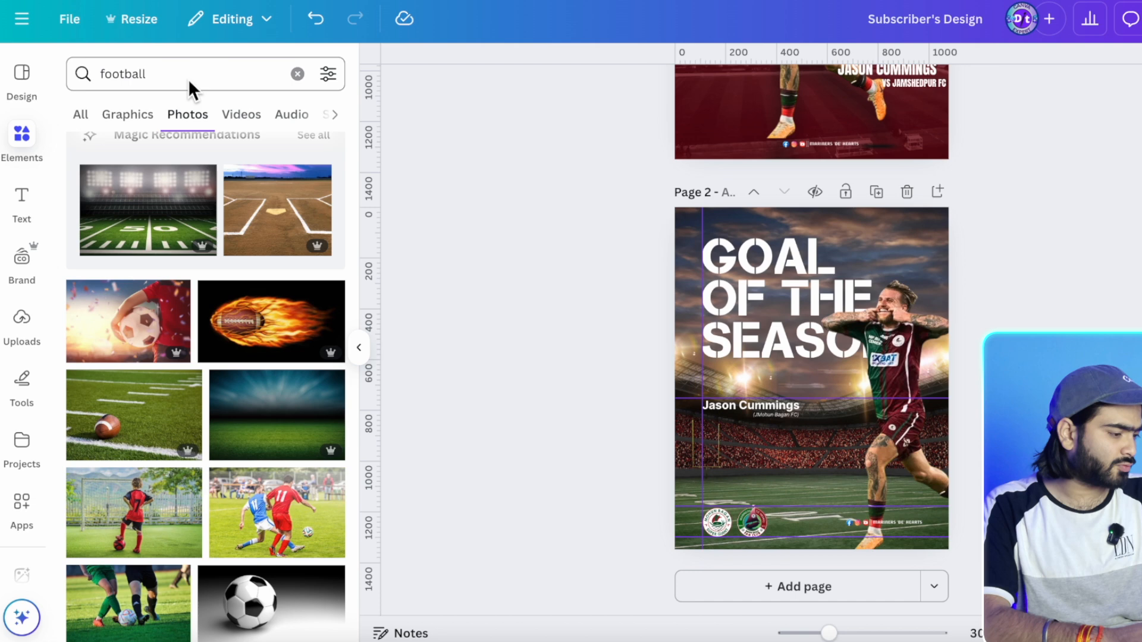
# Search the elements library for "faded gradient" and limit the results to graphics
pyautogui.doubleClick(104, 93)
pyautogui.write('f')
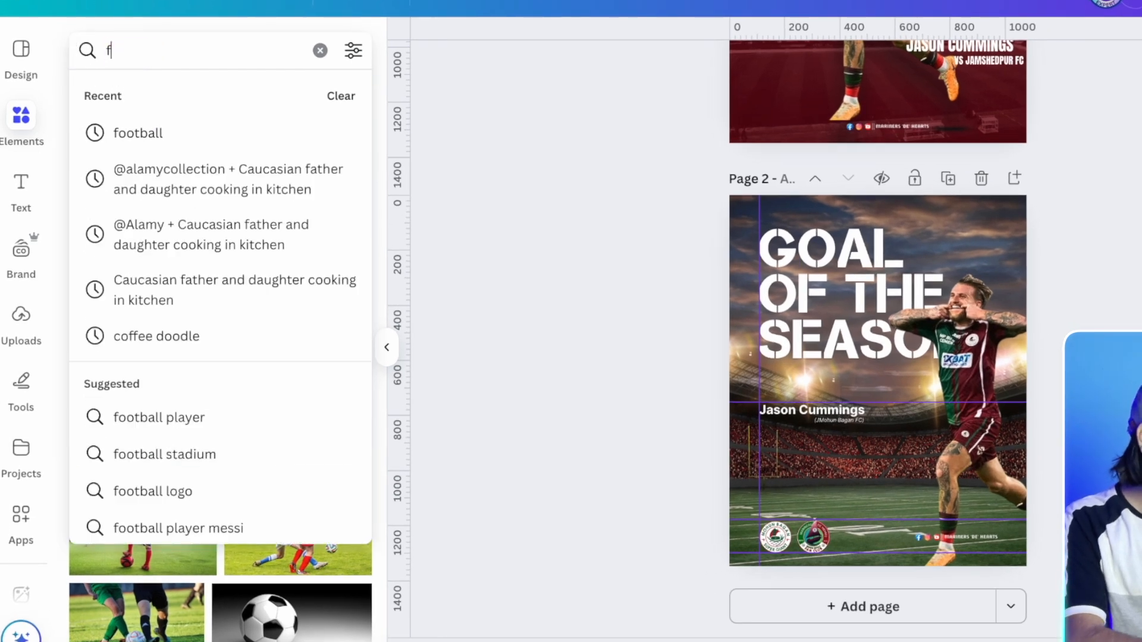
pyautogui.write('aded')
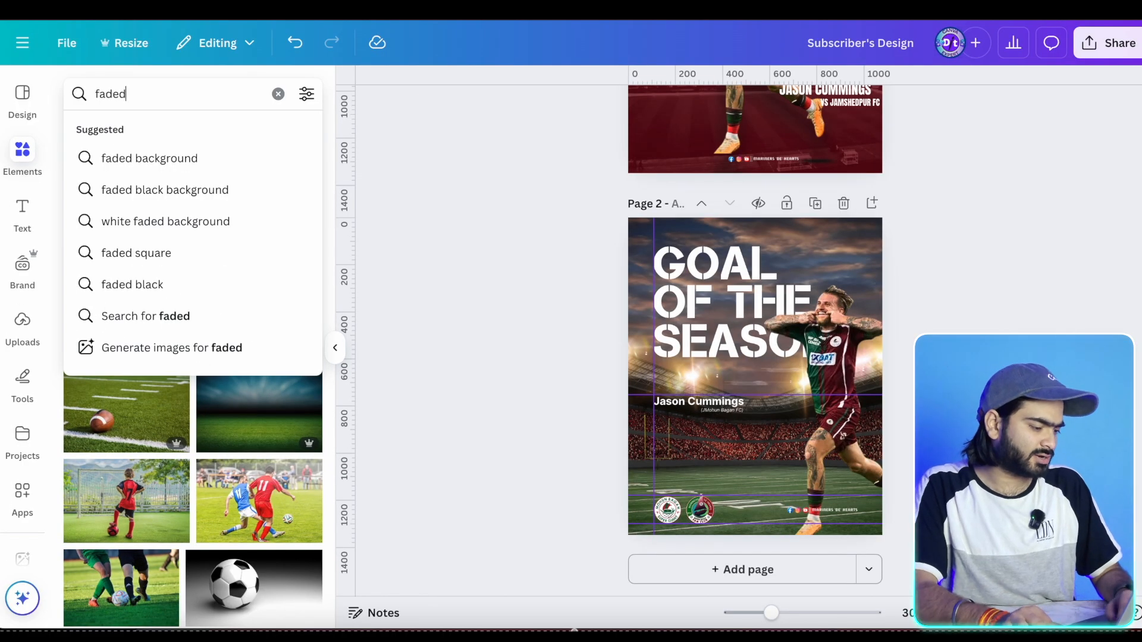
pyautogui.write(' gradient')
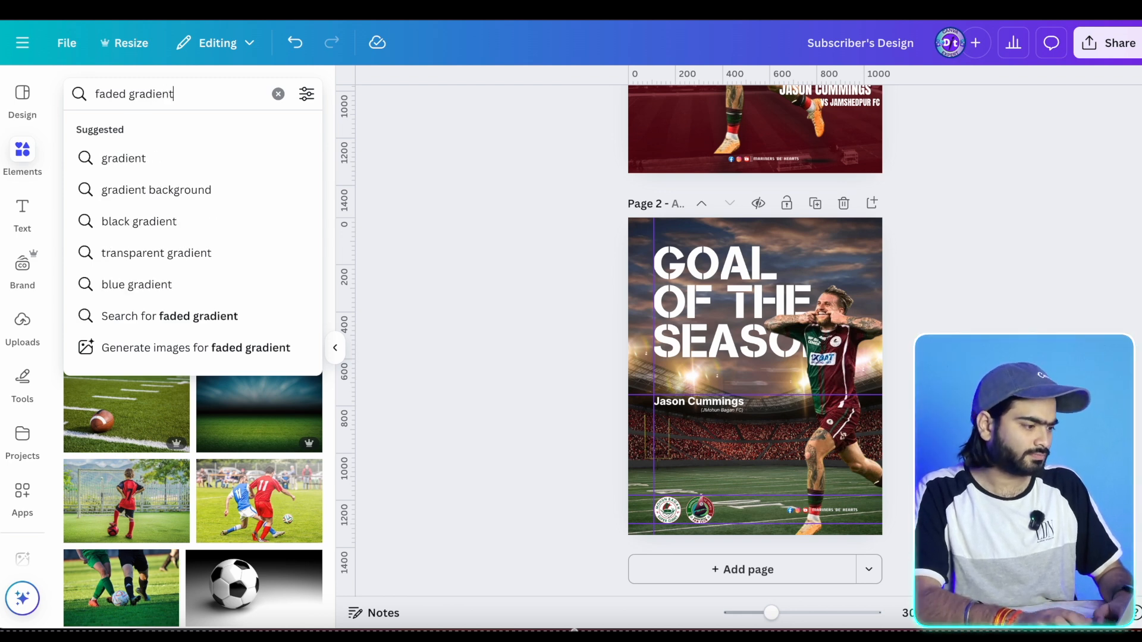
pyautogui.press('Return')
pyautogui.scroll(-3, 143, 396)
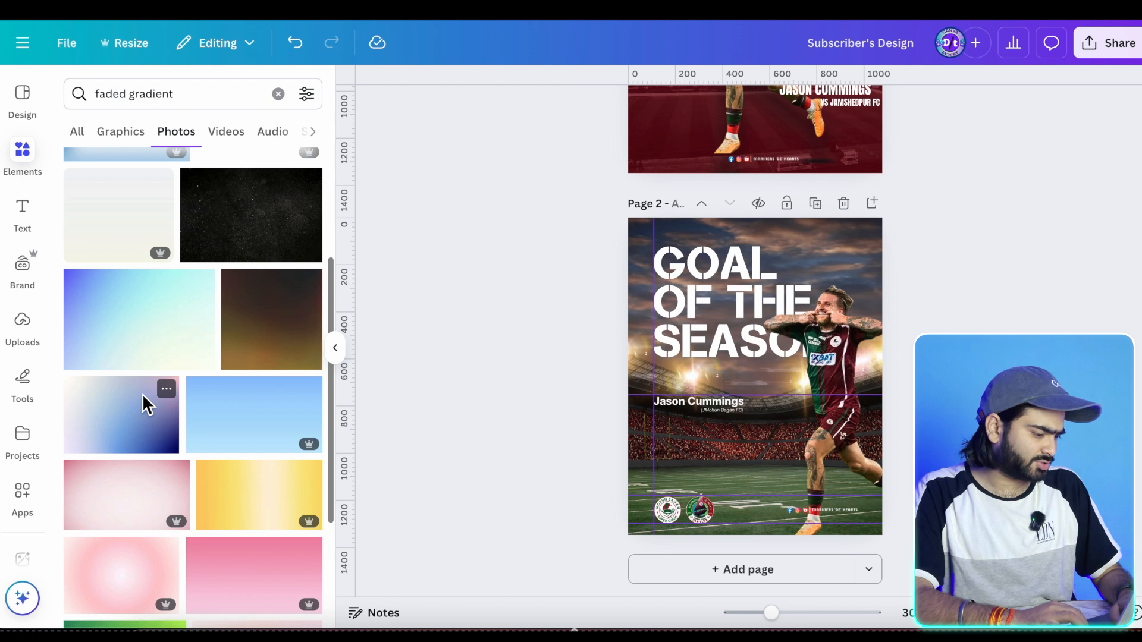
pyautogui.click(124, 135)
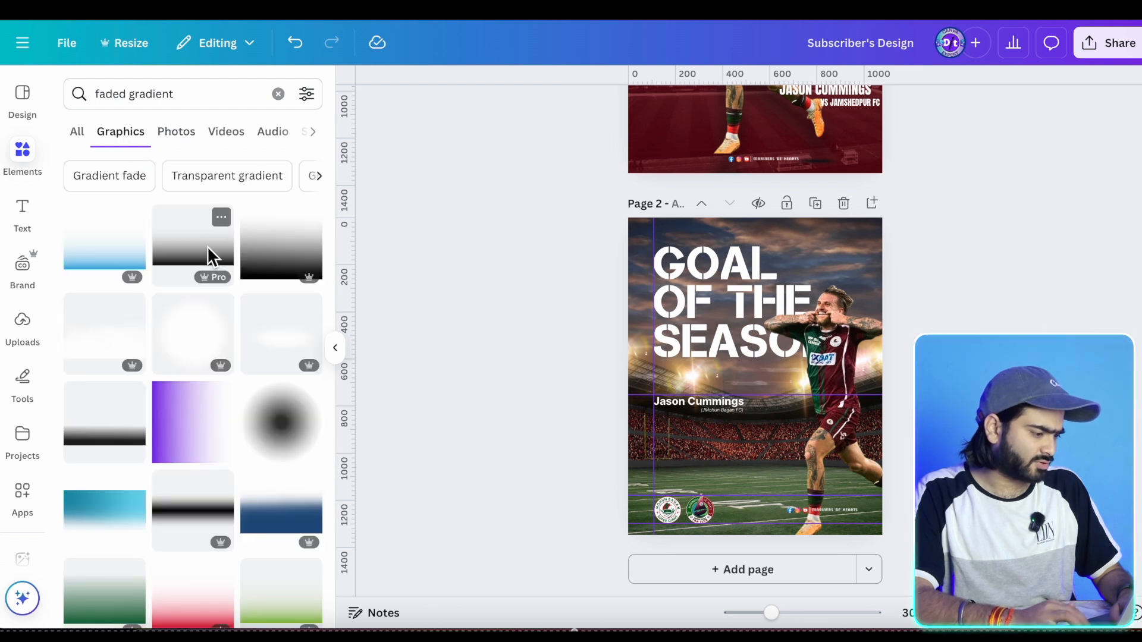
# Add the black faded gradient graphic to page 2's bottom edge and enlarge it to the full page width
pyautogui.click(93, 427)
pyautogui.moveTo(763, 389); pyautogui.dragTo(686, 515)
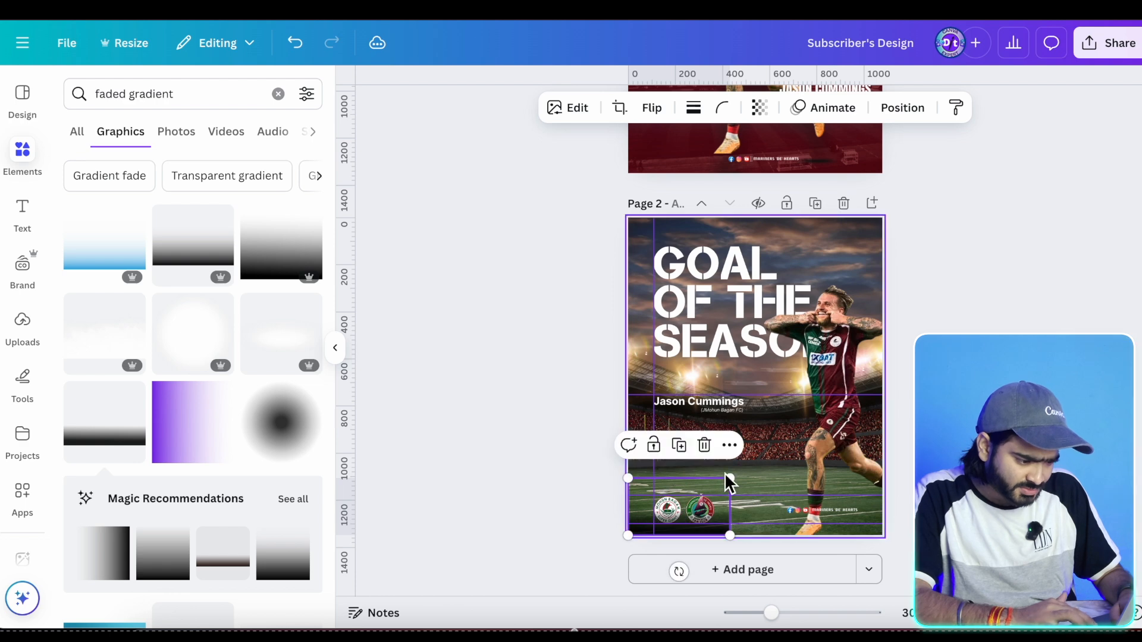
pyautogui.moveTo(735, 483); pyautogui.dragTo(902, 393)
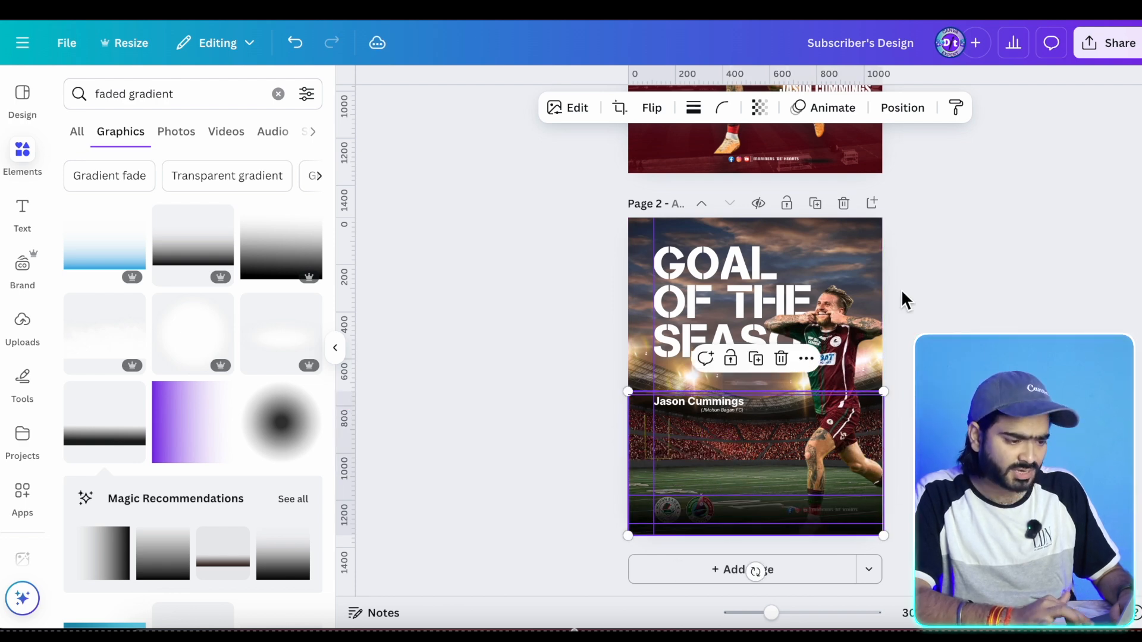
# Move the black gradient below the club badges and social media strip in the layer order
pyautogui.click(905, 109)
pyautogui.click(284, 141)
pyautogui.moveTo(236, 232); pyautogui.dragTo(253, 353)
pyautogui.click(480, 381)
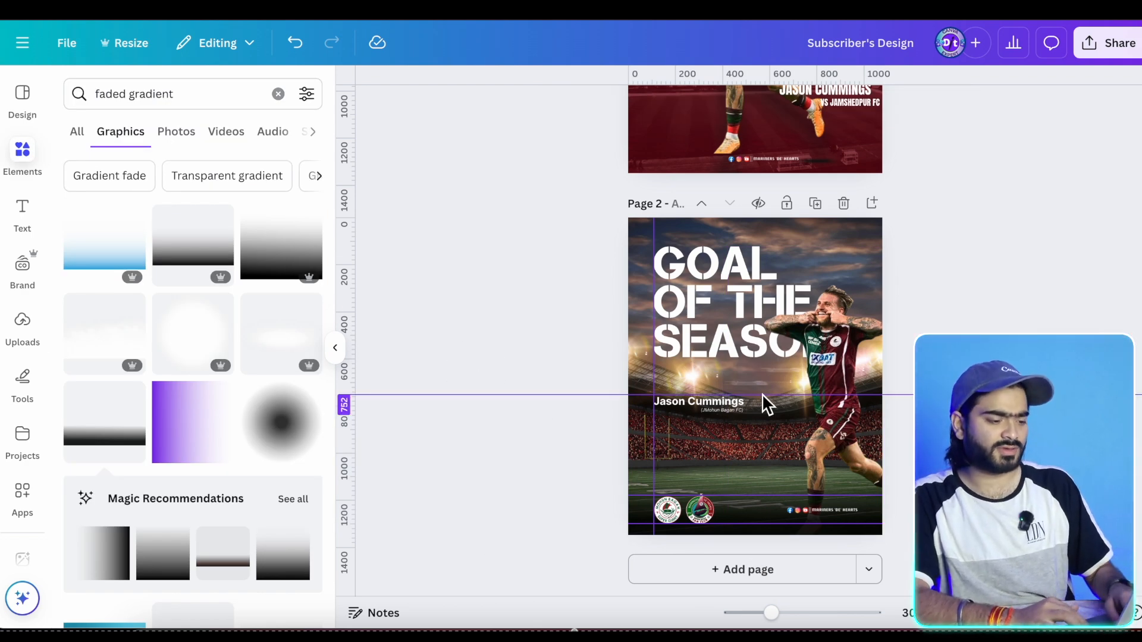
# Enlarge the grouped player name and club caption on page 2 and keep its left edge aligned with the heading
pyautogui.click(738, 414)
pyautogui.scroll(5, 733, 402)
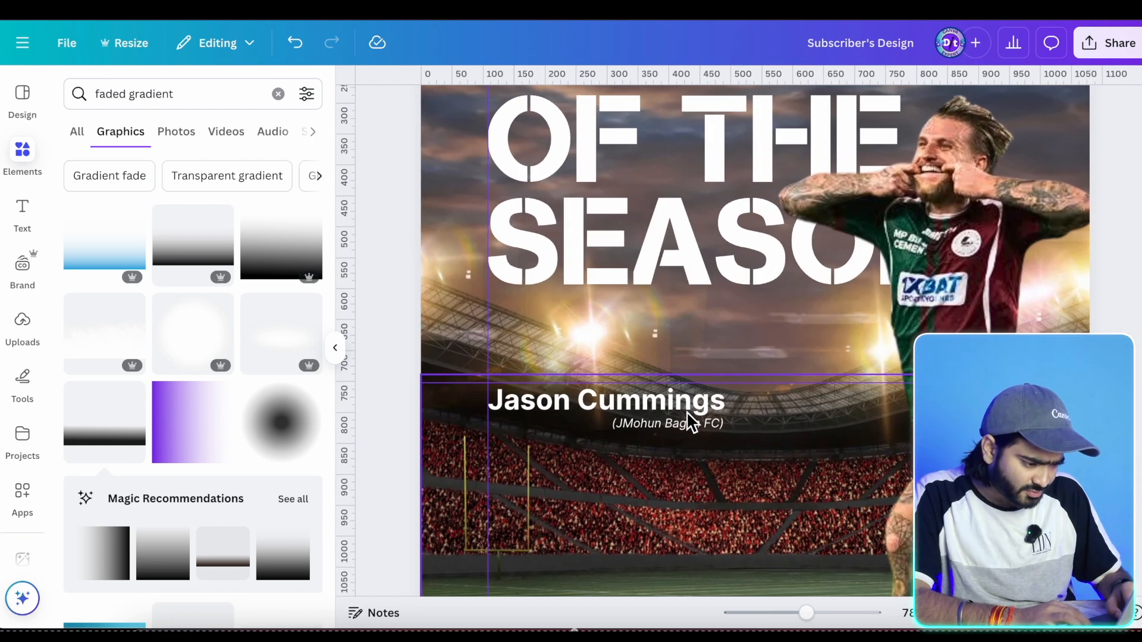
pyautogui.click(686, 417)
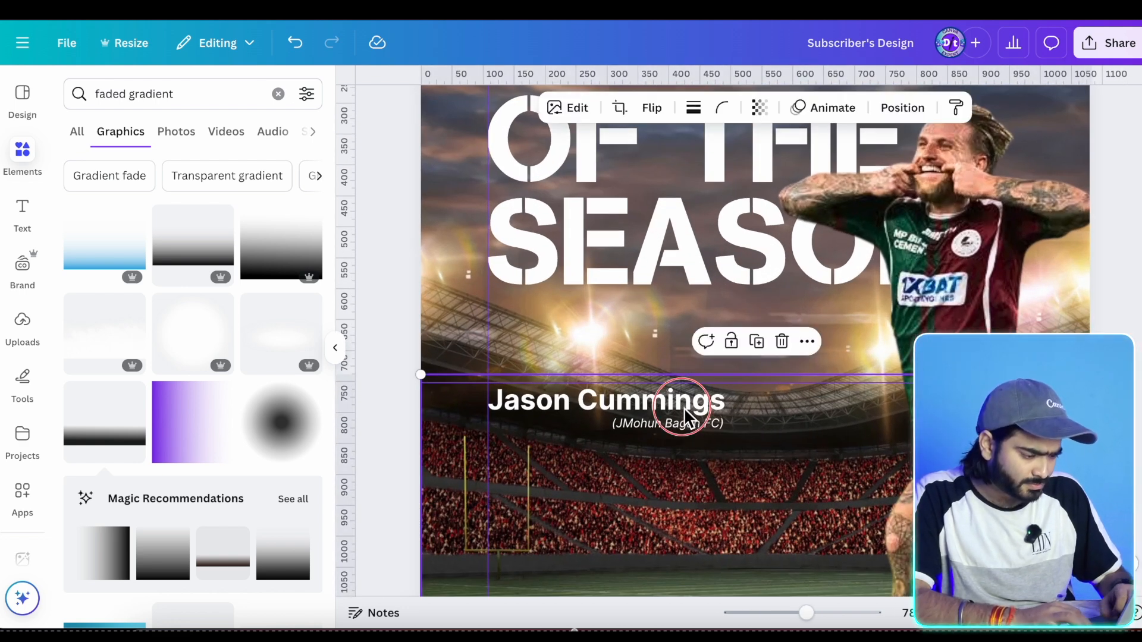
pyautogui.click(651, 423)
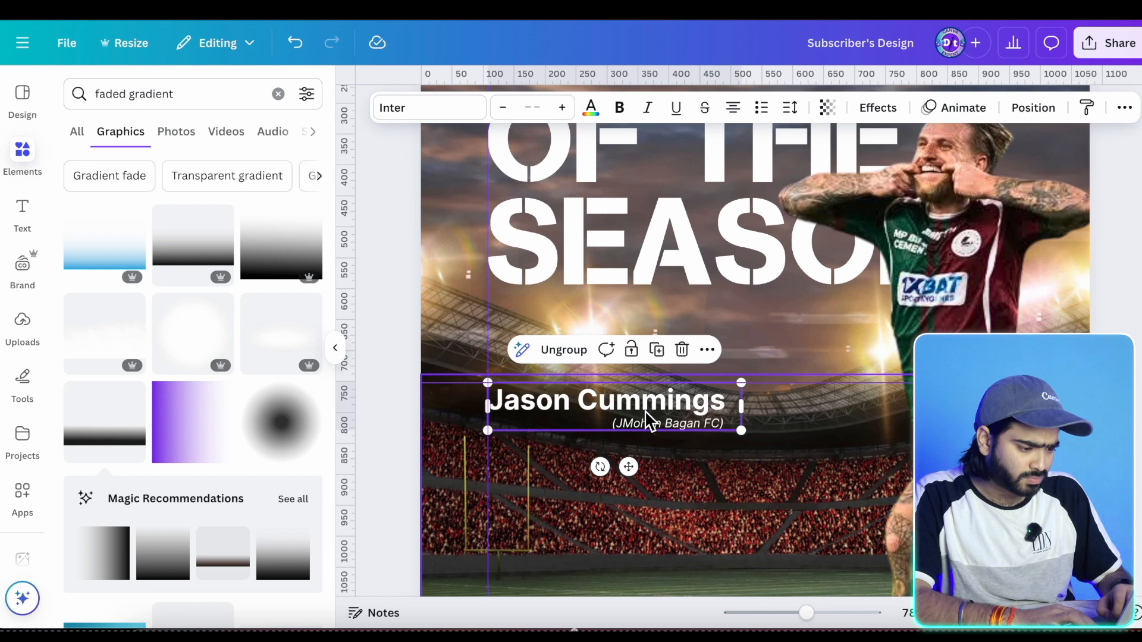
pyautogui.moveTo(742, 430); pyautogui.dragTo(804, 435)
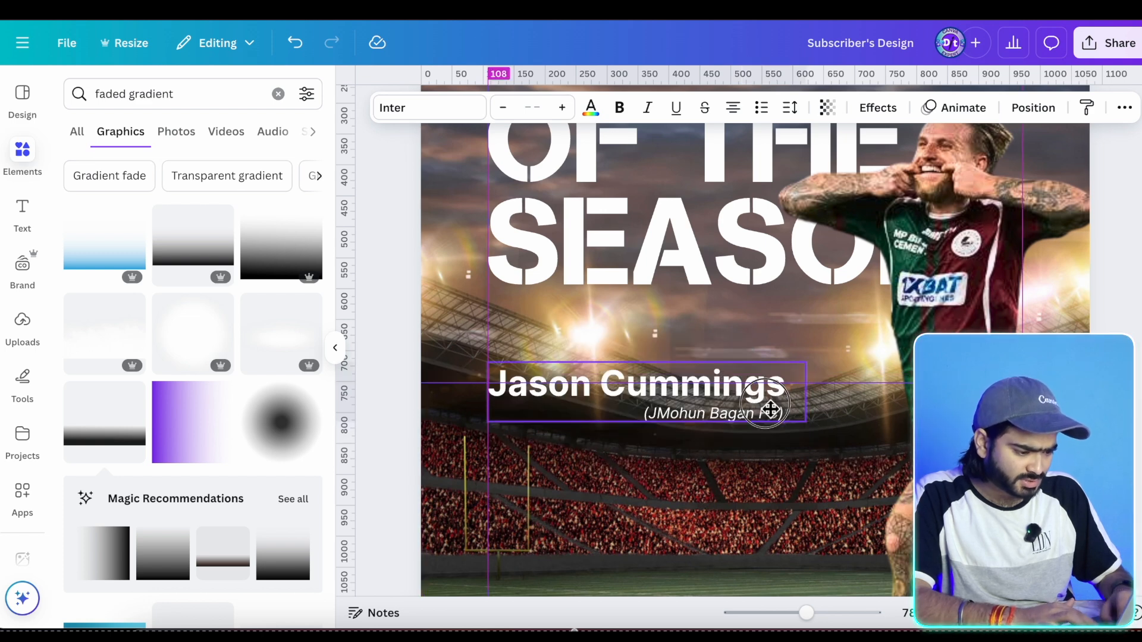
pyautogui.click(768, 420)
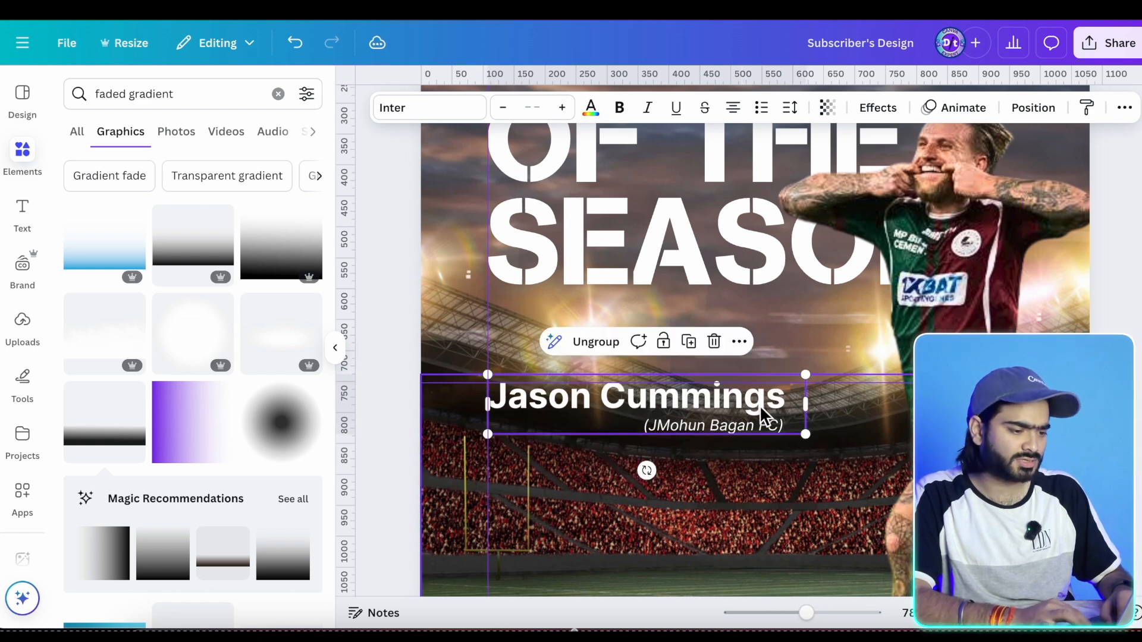
pyautogui.scroll(-5, 829, 437)
# Search the graphics library for "arrow" and add the thin outlined triple-chevron graphic to page 2
pyautogui.click(897, 305)
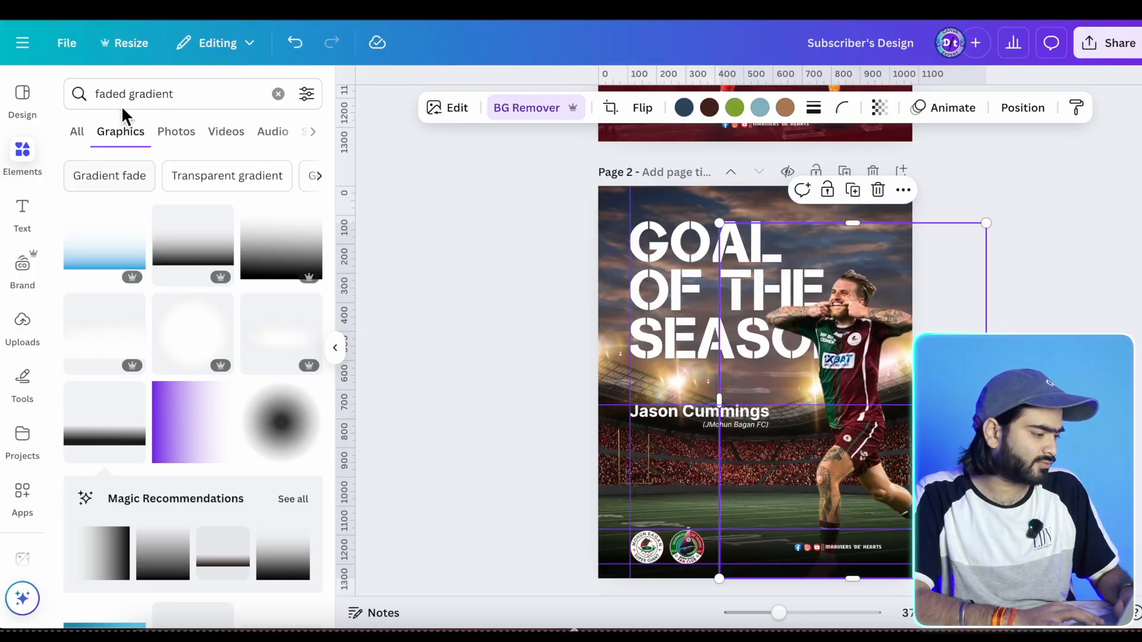
pyautogui.click(136, 88)
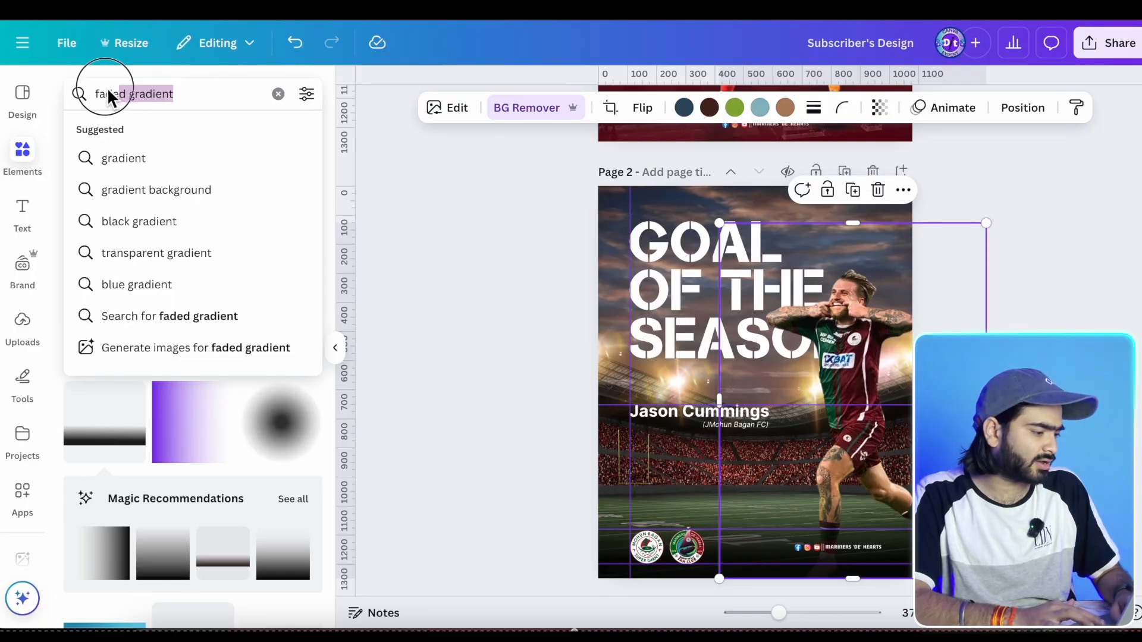
pyautogui.write('arrow')
pyautogui.press('Return')
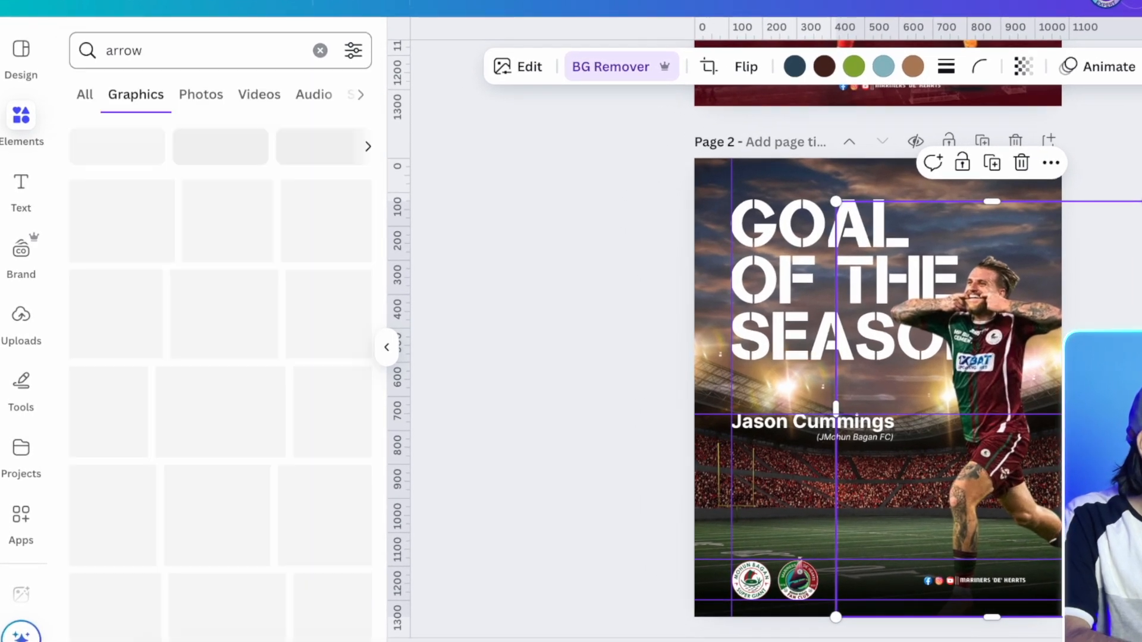
pyautogui.scroll(-10, 237, 407)
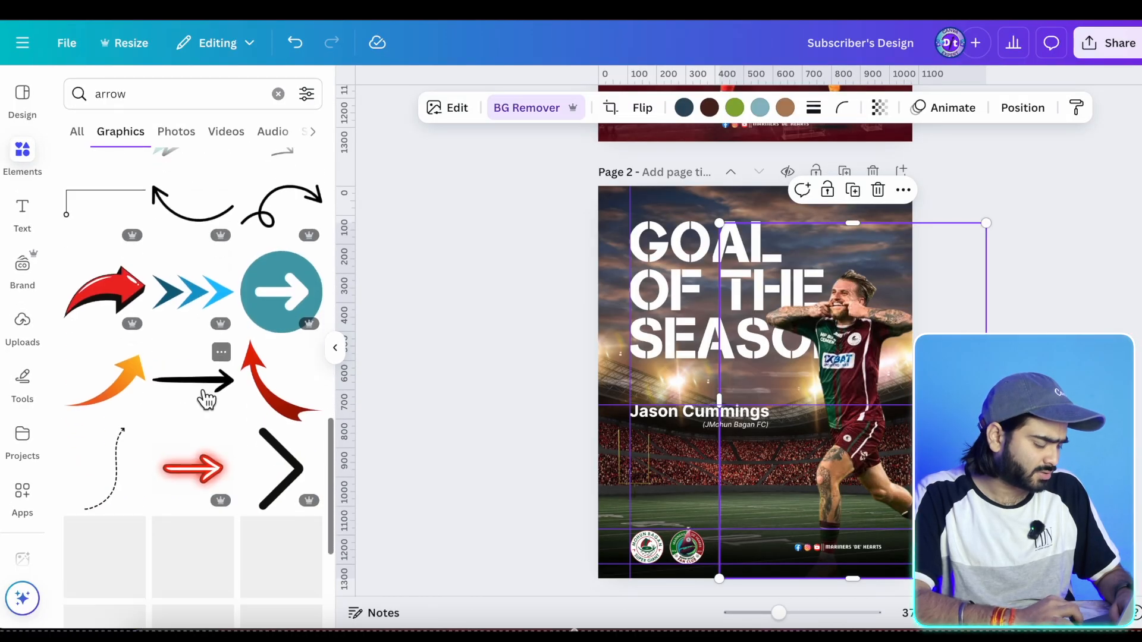
pyautogui.scroll(-10, 205, 398)
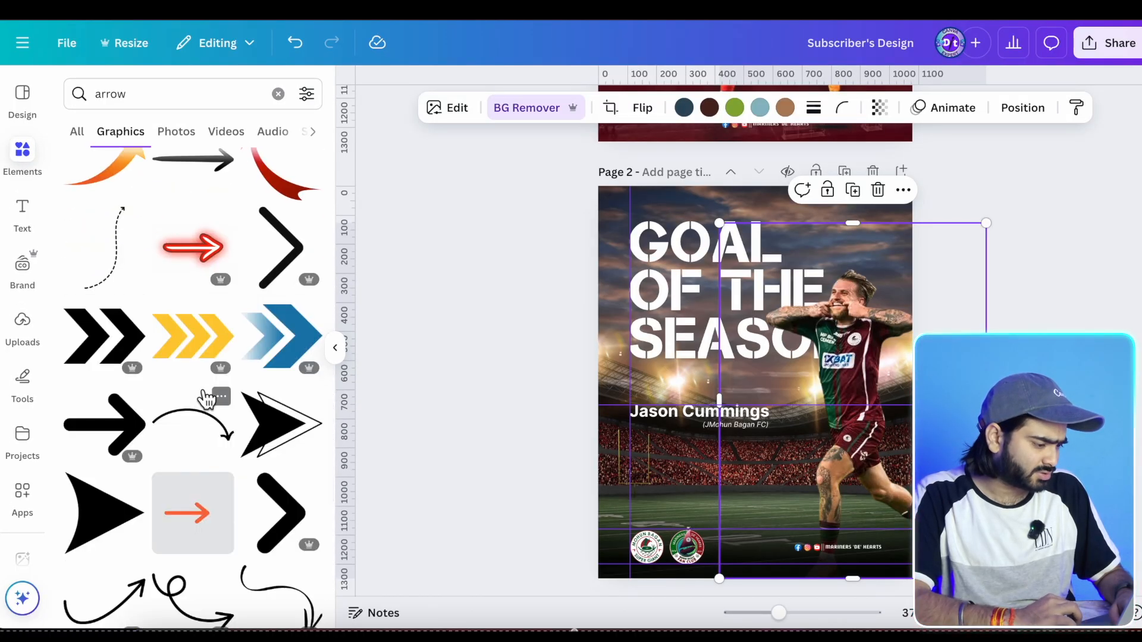
pyautogui.scroll(-10, 204, 398)
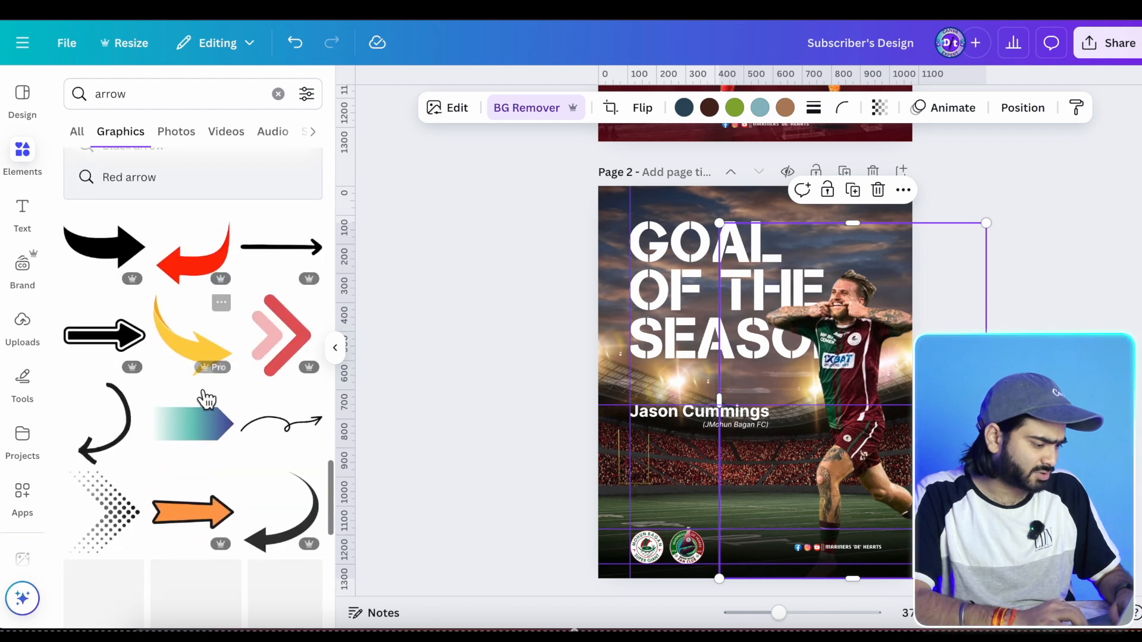
pyautogui.scroll(-10, 204, 399)
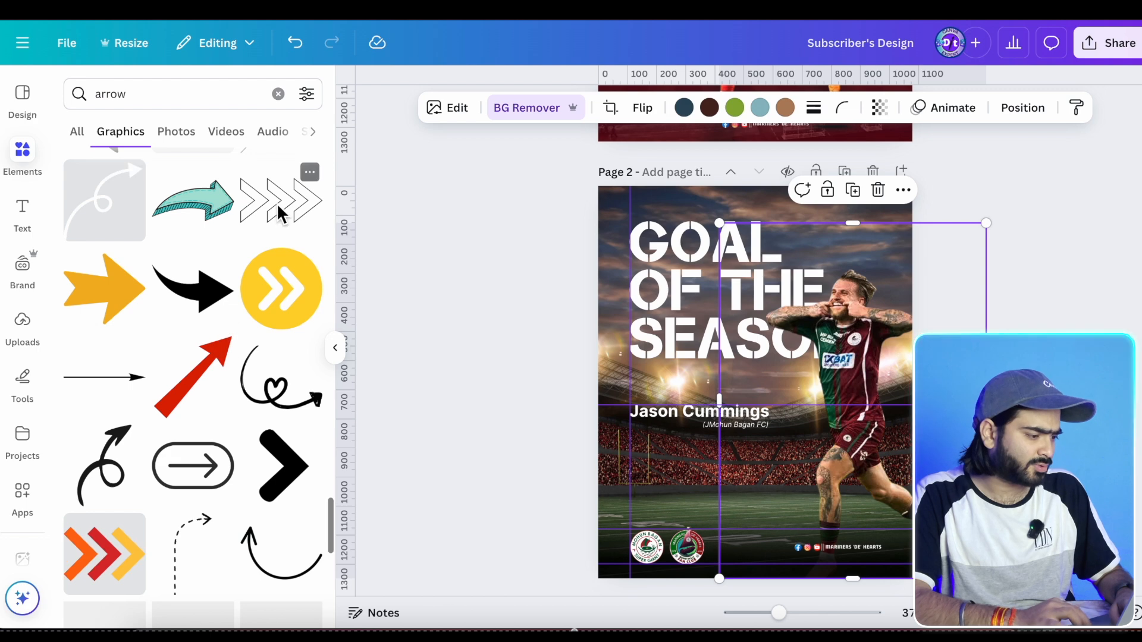
pyautogui.click(276, 203)
# Duplicate the outlined chevron graphic and group it with its copy
pyautogui.moveTo(767, 458); pyautogui.dragTo(767, 496)
pyautogui.hotkey('ctrl', 'd')
pyautogui.keyDown('shift'); pyautogui.click(754, 380); pyautogui.keyUp('shift')
pyautogui.hotkey('ctrl', 'g')
# Make the chevrons more transparent and place one set at the page's right edge and one beside the heading at the left edge
pyautogui.moveTo(791, 315); pyautogui.dragTo(732, 457)
pyautogui.click(690, 108)
pyautogui.moveTo(724, 173); pyautogui.dragTo(704, 173)
pyautogui.moveTo(731, 500); pyautogui.dragTo(907, 395)
pyautogui.moveTo(615, 247); pyautogui.dragTo(611, 280)
pyautogui.click(528, 301)
# Apply a more vivid, higher-contrast photo filter to page 2's stadium background image
pyautogui.scroll(-2, 528, 301)
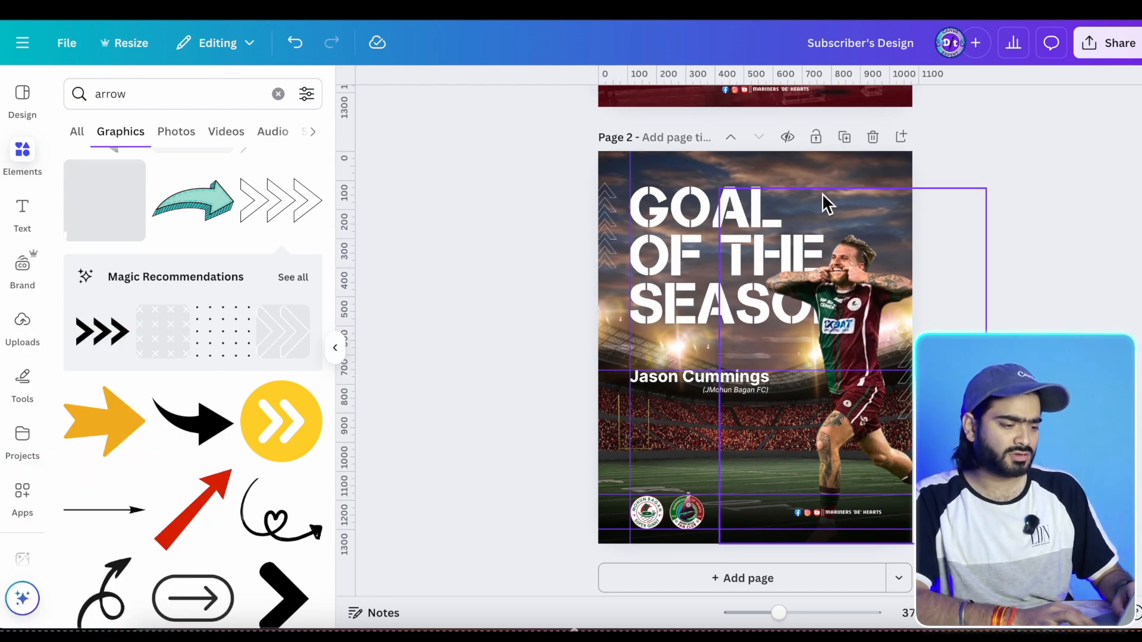
pyautogui.click(852, 161)
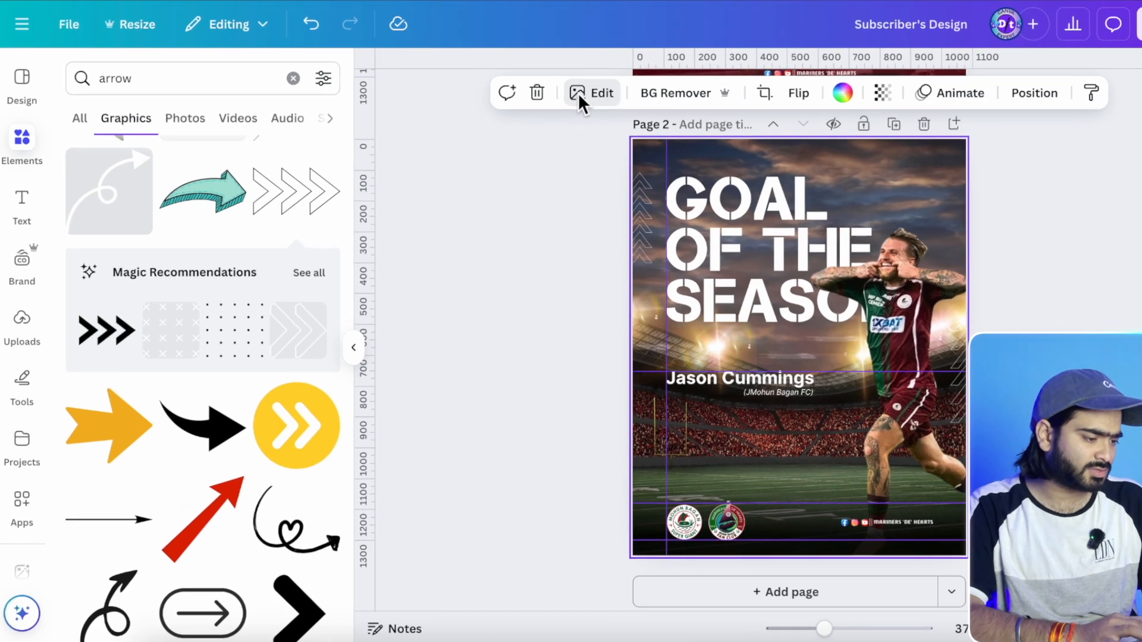
pyautogui.click(562, 108)
pyautogui.hscroll(5, 237, 500)
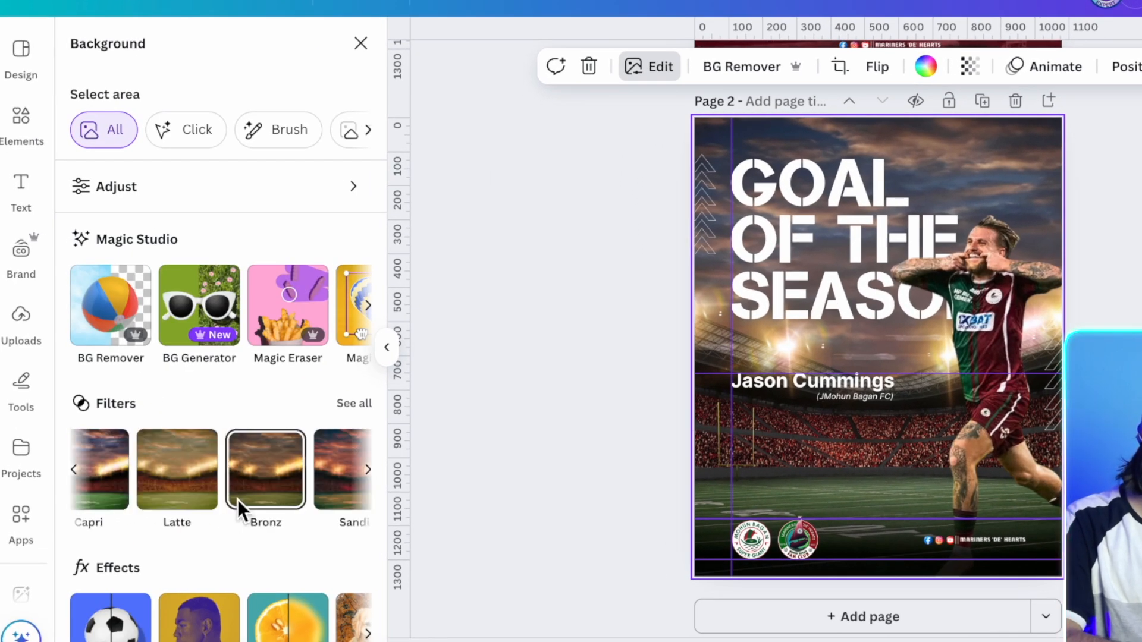
pyautogui.hscroll(3, 209, 482)
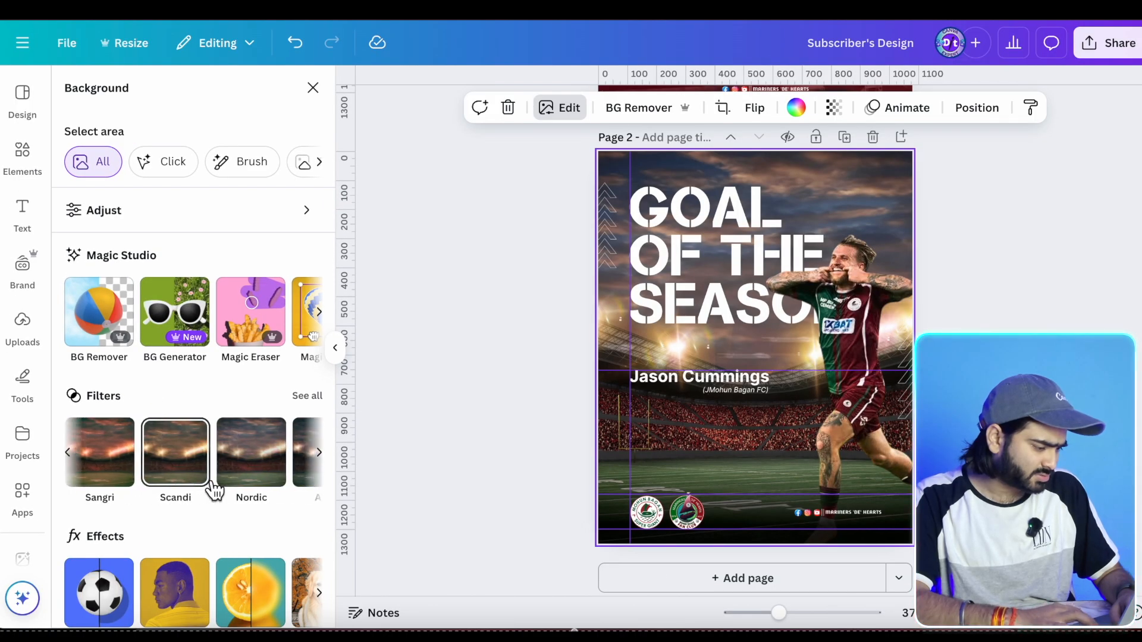
pyautogui.hscroll(5, 212, 489)
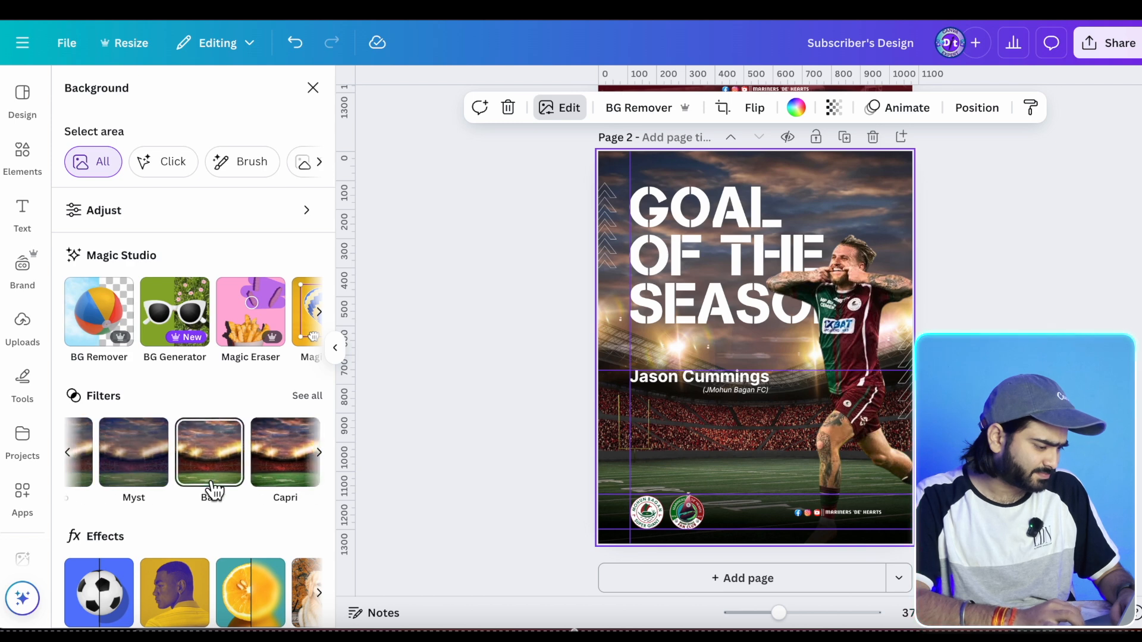
pyautogui.click(254, 455)
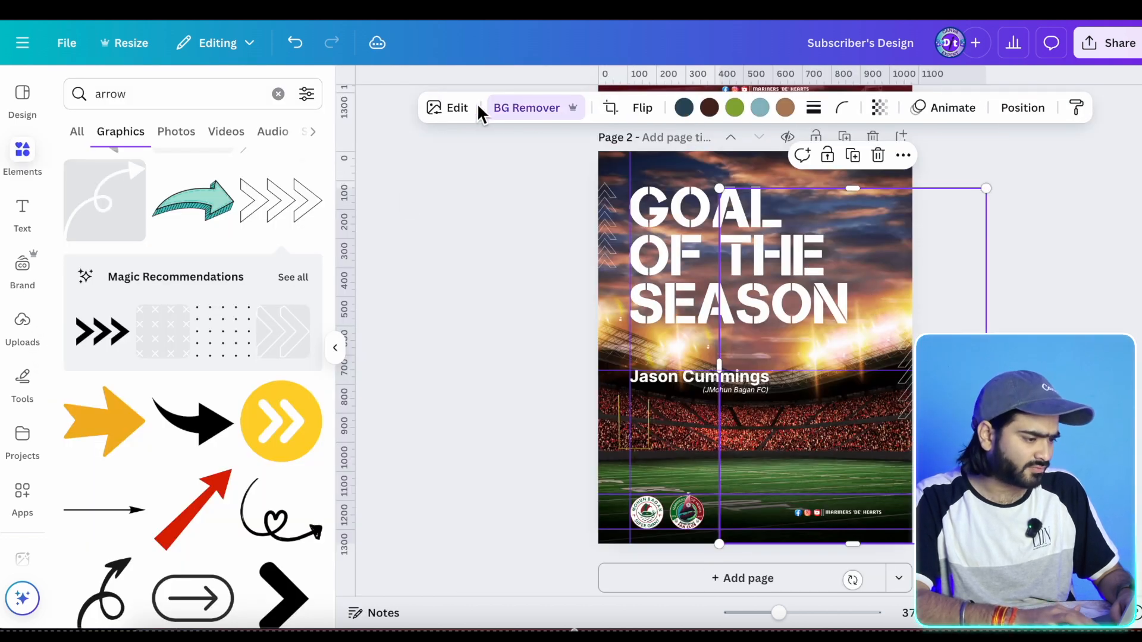
# Apply a photo filter to the player cutout and shift the cutout slightly to the left
pyautogui.click(461, 107)
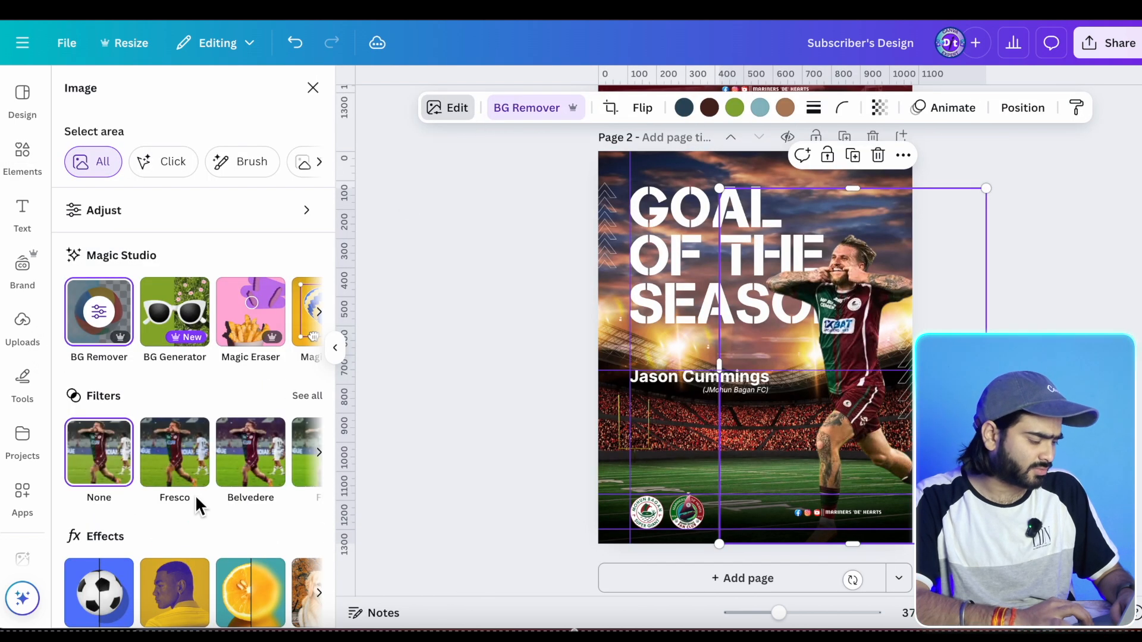
pyautogui.scroll(-1, 195, 495)
pyautogui.click(185, 438)
pyautogui.click(538, 341)
pyautogui.scroll(1, 533, 341)
pyautogui.scroll(-2, 533, 341)
pyautogui.moveTo(900, 262); pyautogui.dragTo(880, 259)
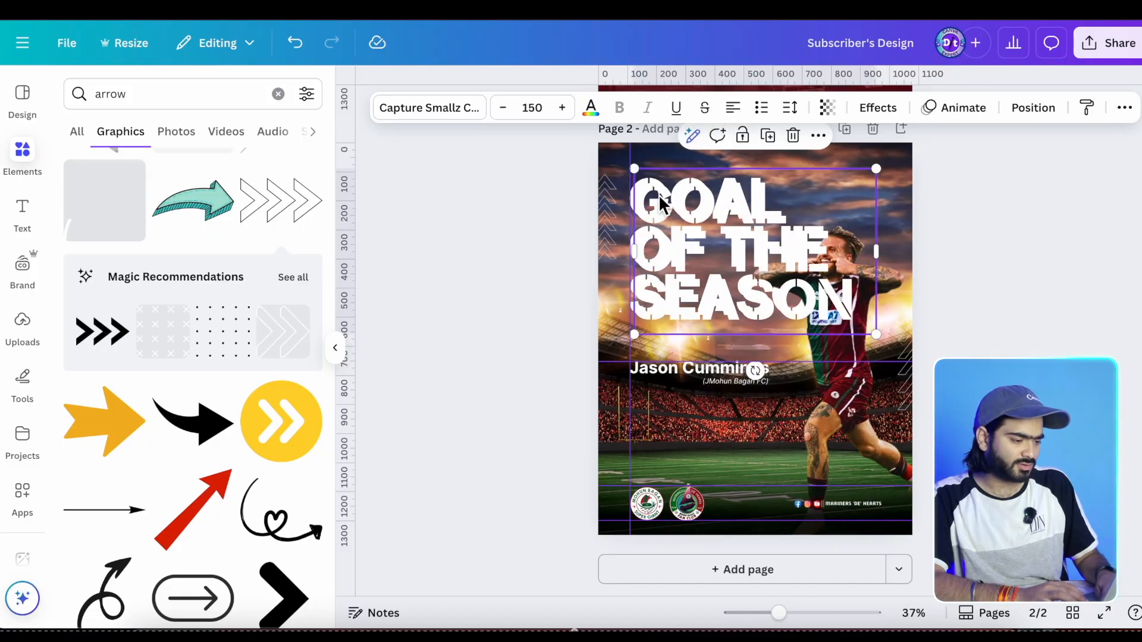
# Duplicate the "GOAL OF THE SEASON" heading and replace the copy's text with "8"
pyautogui.moveTo(659, 203); pyautogui.dragTo(660, 243)
pyautogui.doubleClick(657, 233)
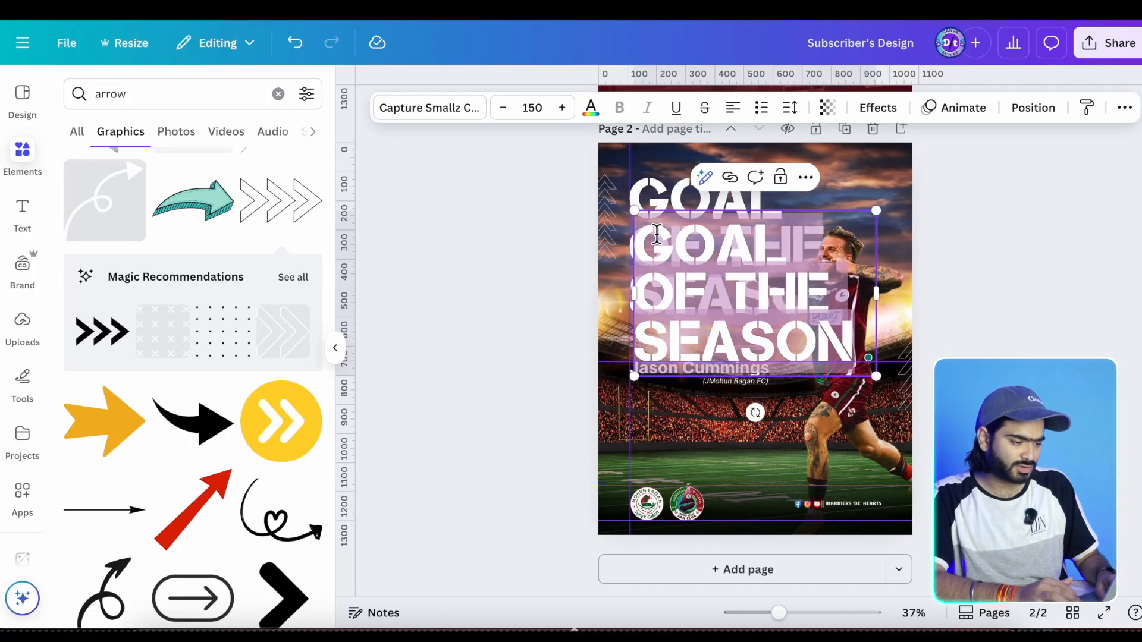
pyautogui.press('BackSpace')
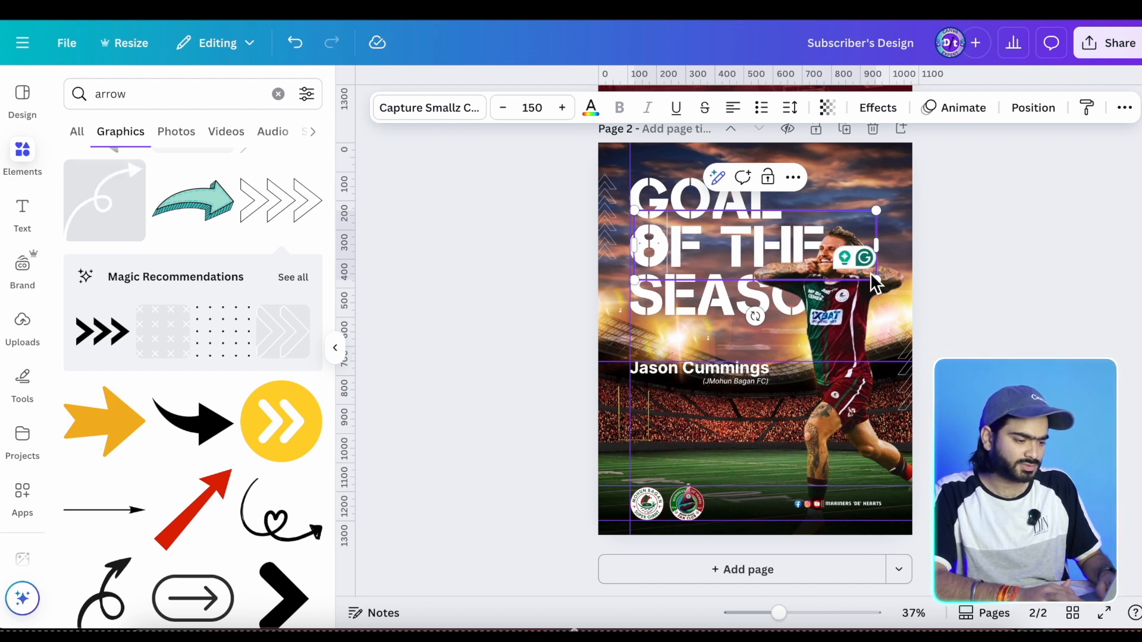
pyautogui.click(914, 271)
# Enlarge the "8" to font size 430 and place it over the player's legs near page 2's right edge
pyautogui.click(719, 254)
pyautogui.moveTo(879, 249); pyautogui.dragTo(904, 428)
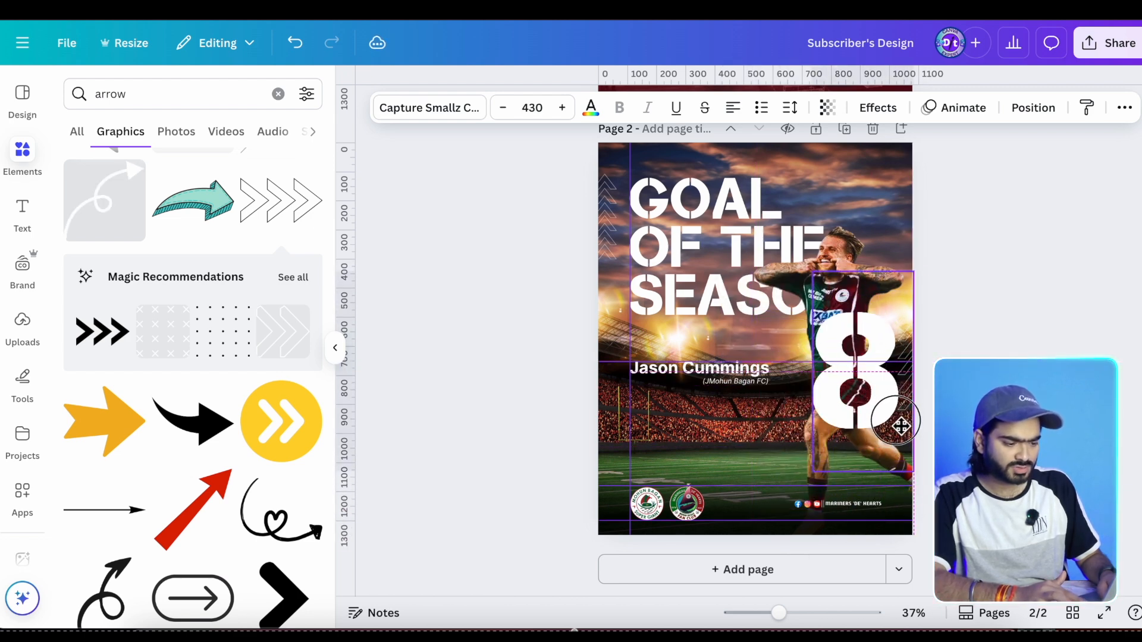
pyautogui.click(1034, 337)
# Shift the player cutout to the left and move the "8" directly below it in the layer order
pyautogui.click(842, 337)
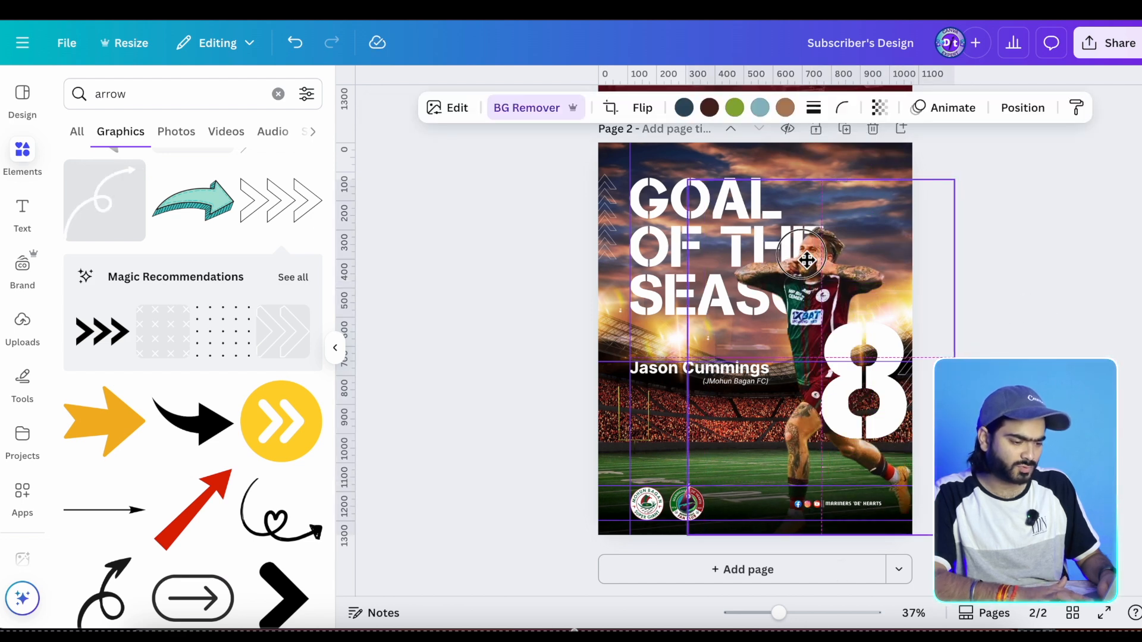
pyautogui.click(842, 337)
pyautogui.click(1035, 110)
pyautogui.moveTo(255, 221); pyautogui.dragTo(272, 467)
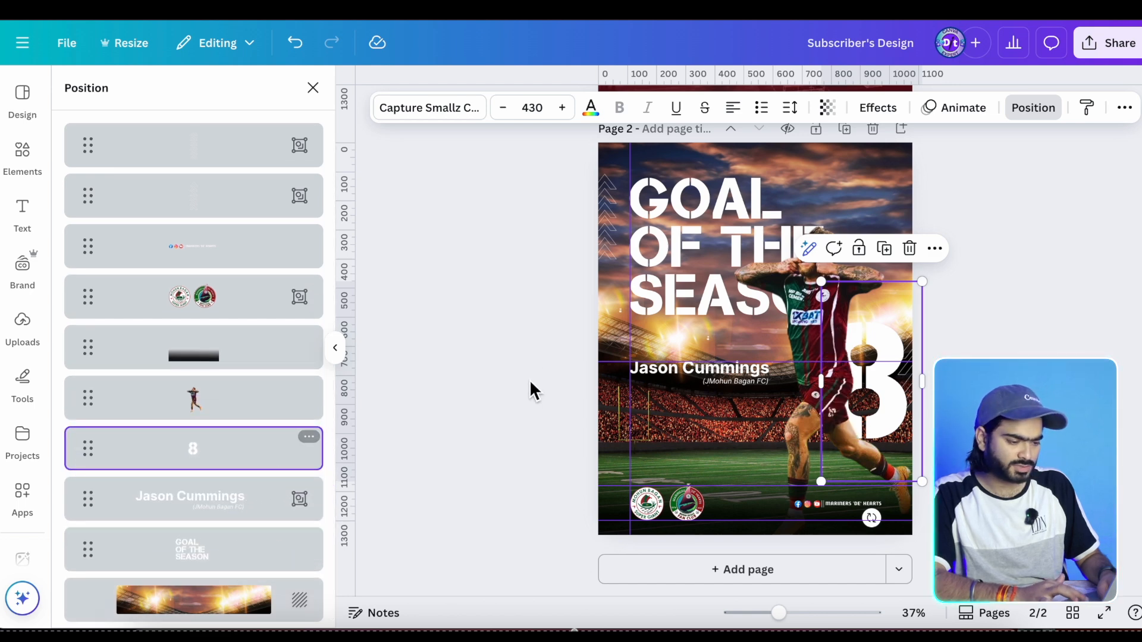
pyautogui.click(552, 361)
# Scale the player cutout down from its upper right corner
pyautogui.click(880, 267)
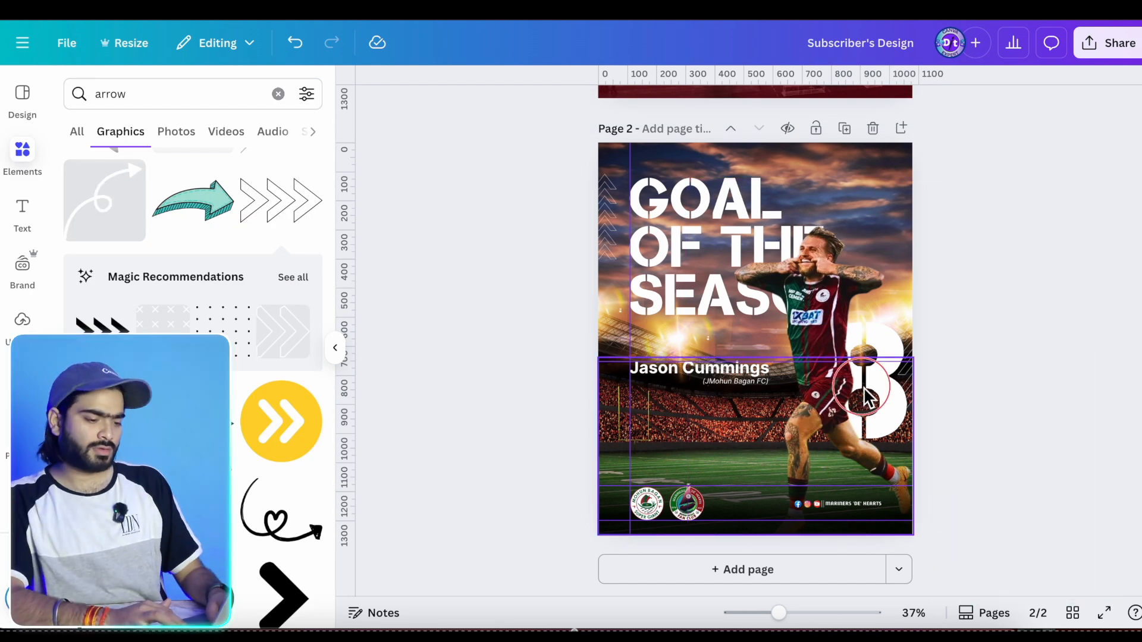
pyautogui.moveTo(954, 179); pyautogui.dragTo(944, 263)
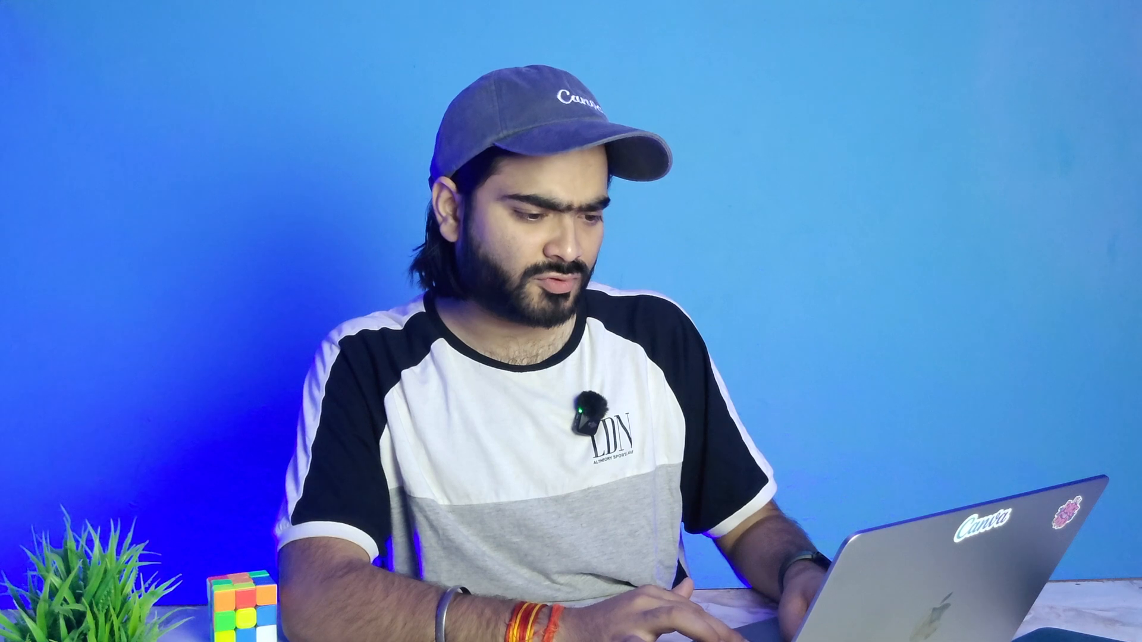